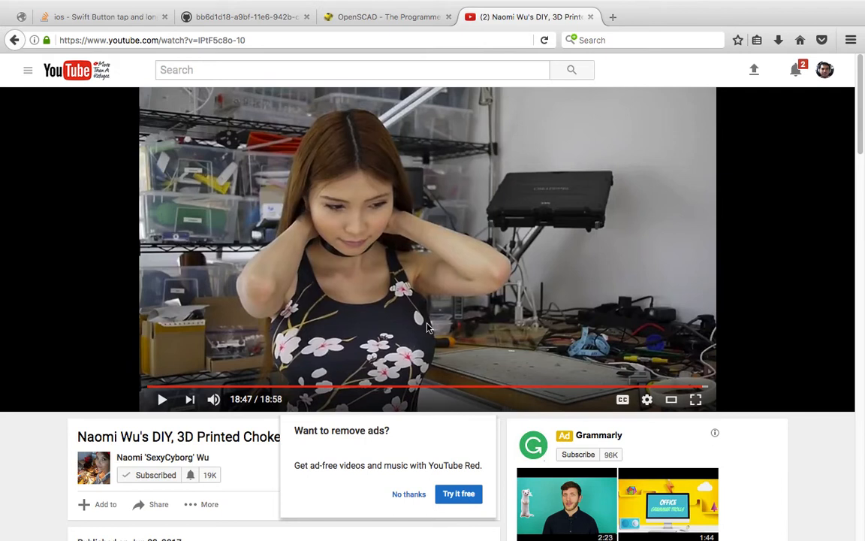
- Dismiss the ad-removal offer and move the 3D printed choker video's playback to 15:40
{"action": "left_click", "coordinate": [170, 463]}
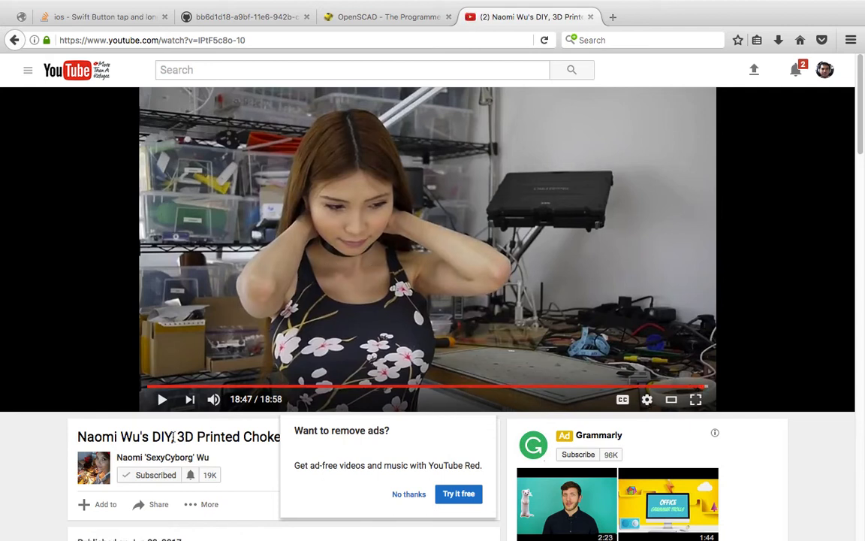
{"action": "scroll", "coordinate": [300, 374], "scroll_direction": "down", "scroll_amount": 2}
{"action": "double_click", "coordinate": [259, 380]}
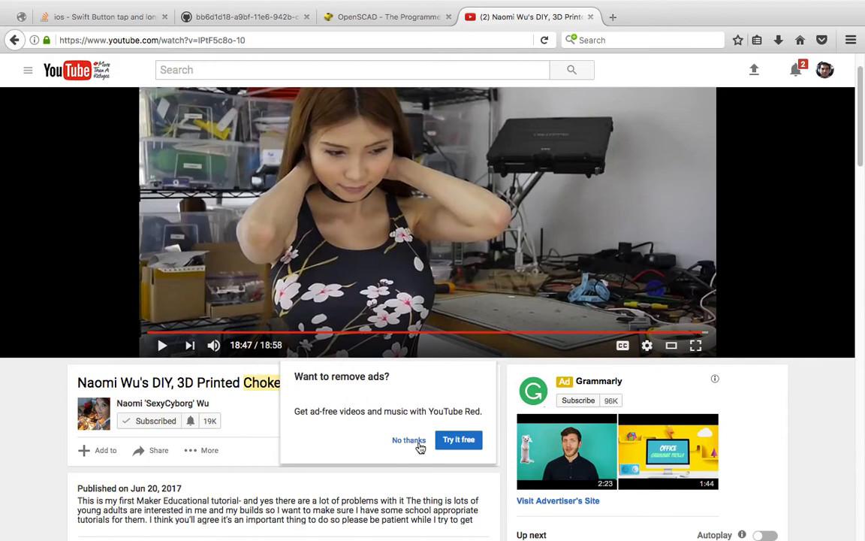
{"action": "left_click", "coordinate": [412, 441]}
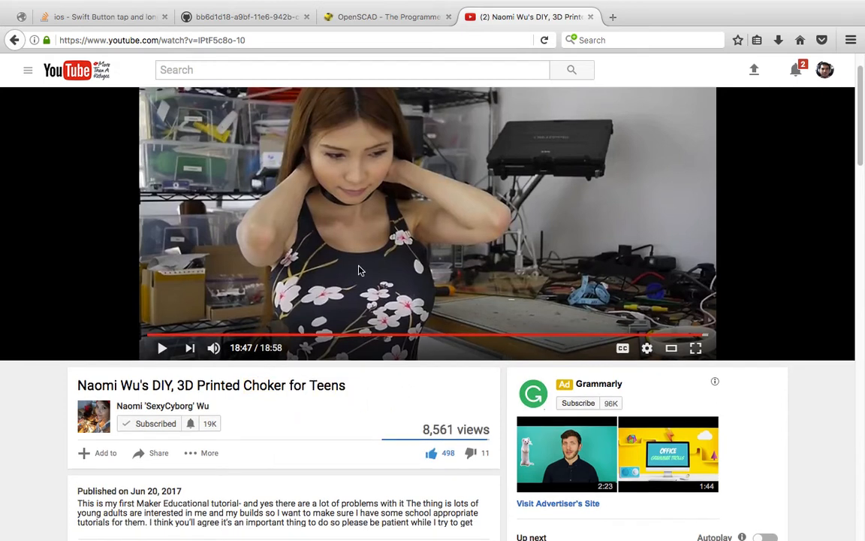
{"action": "scroll", "coordinate": [322, 239], "scroll_direction": "up", "scroll_amount": 2}
{"action": "left_click_drag", "start_coordinate": [706, 381], "coordinate": [614, 375]}
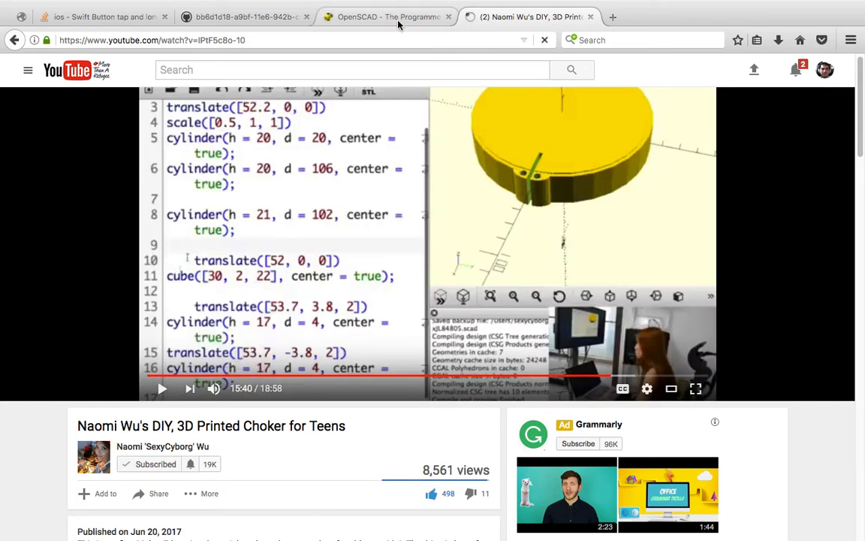
- Look over the already open OpenSCAD home page, including its modeller illustration and download section
{"action": "left_click", "coordinate": [369, 18]}
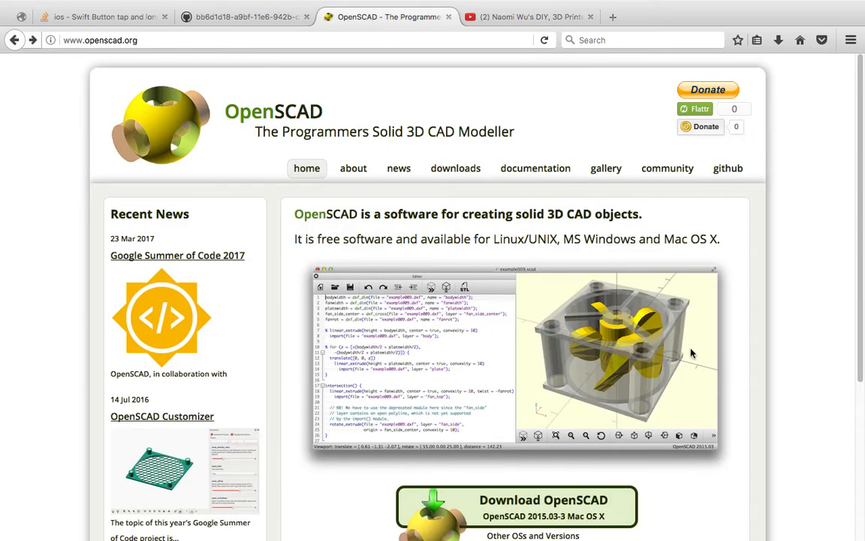
{"action": "scroll", "coordinate": [545, 325], "scroll_direction": "down", "scroll_amount": 3}
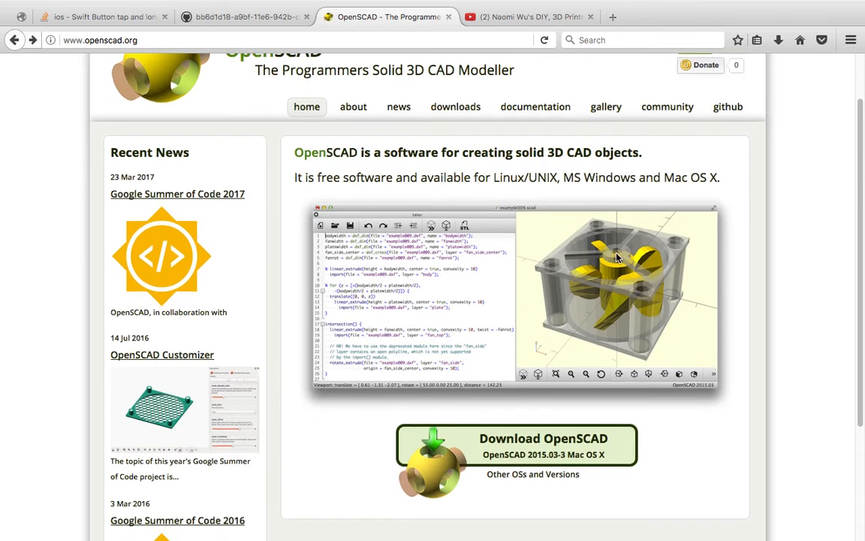
{"action": "scroll", "coordinate": [841, 263], "scroll_direction": "down", "scroll_amount": 5}
{"action": "scroll", "coordinate": [855, 285], "scroll_direction": "up", "scroll_amount": 8}
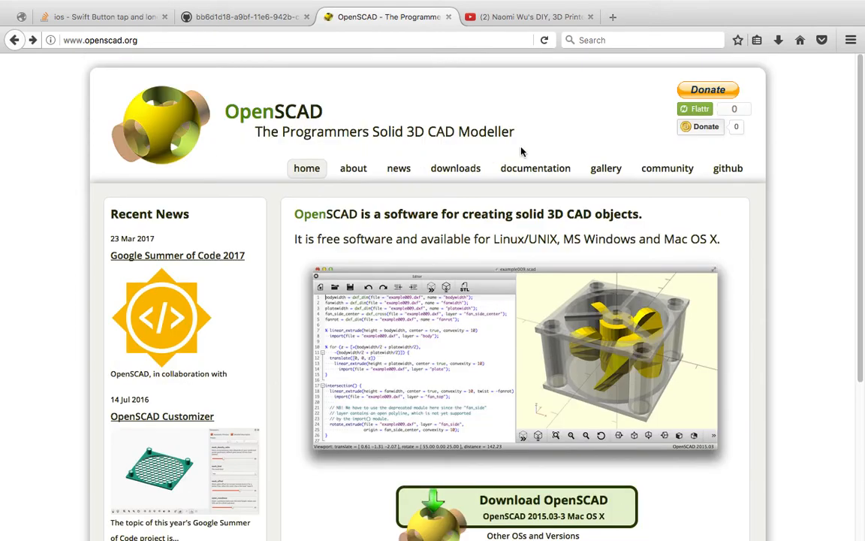
- Return to the choker video, move playback to 15:59 and capture a screenshot of the choker model's 3D view
{"action": "left_click", "coordinate": [545, 18]}
{"action": "left_click_drag", "start_coordinate": [614, 375], "coordinate": [621, 380]}
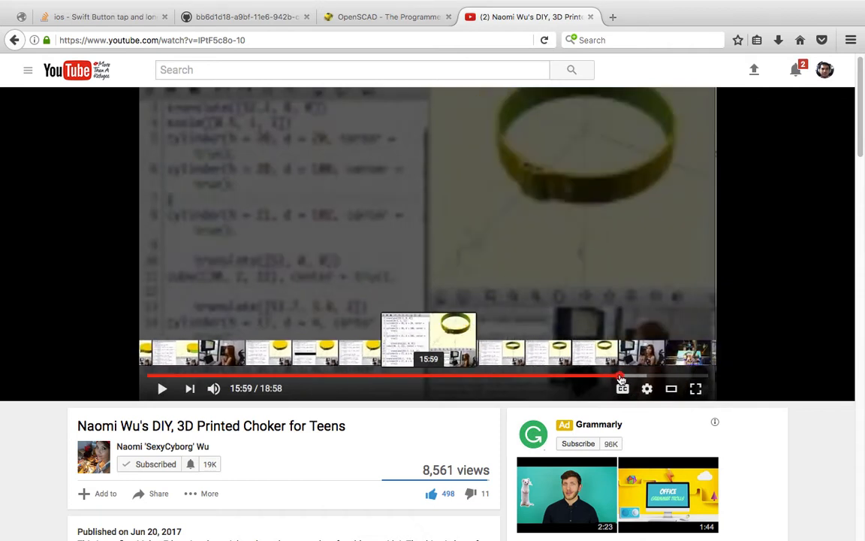
{"action": "left_click_drag", "start_coordinate": [557, 345], "coordinate": [559, 346]}
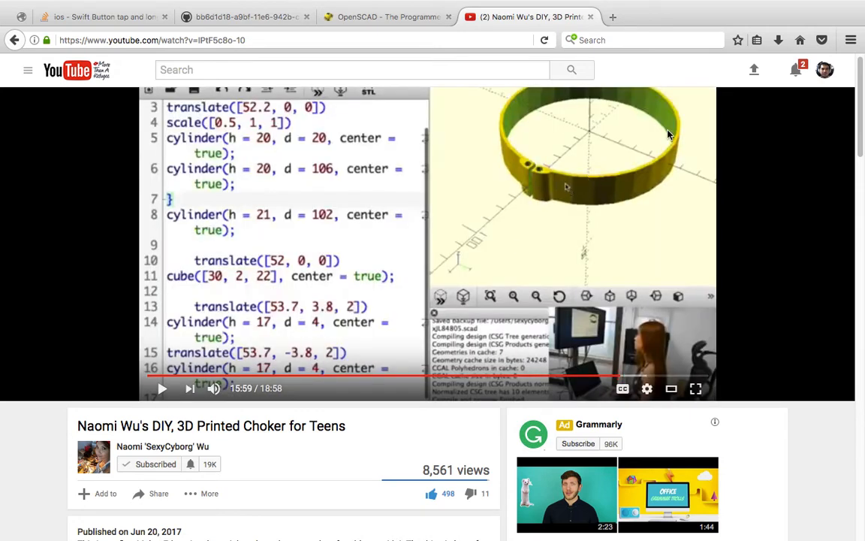
{"action": "key", "text": "super+shift+4"}
{"action": "left_click_drag", "start_coordinate": [433, 87], "coordinate": [713, 254]}
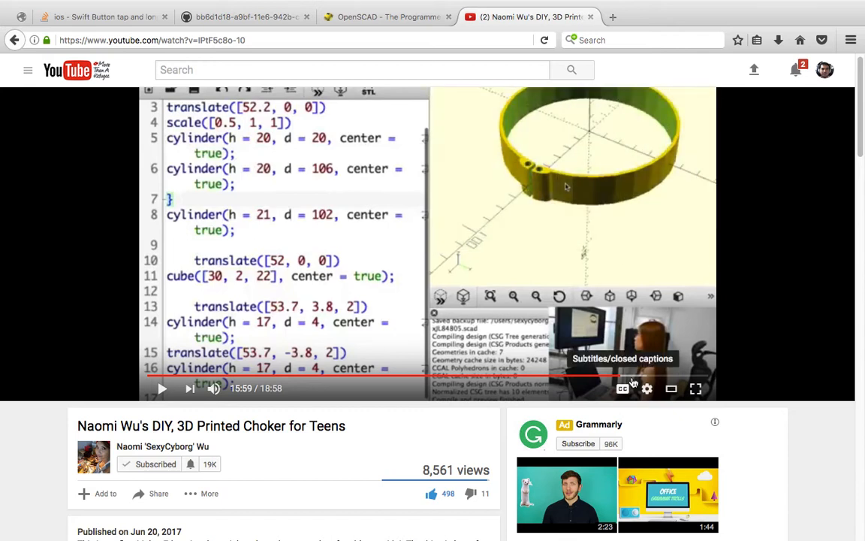
- Skim the choker video at 11:52 and at 16:31
{"action": "left_click_drag", "start_coordinate": [627, 385], "coordinate": [501, 377]}
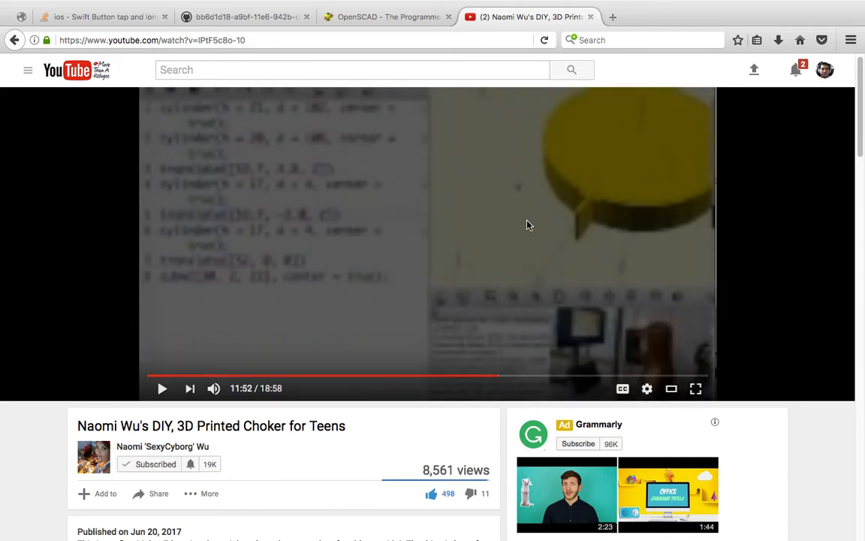
{"action": "scroll", "coordinate": [244, 495], "scroll_direction": "down", "scroll_amount": 3}
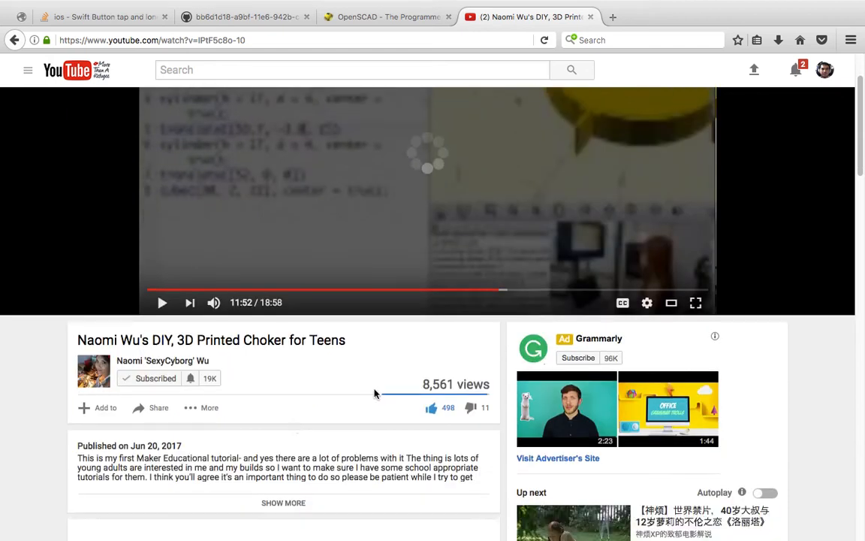
{"action": "scroll", "coordinate": [376, 392], "scroll_direction": "up", "scroll_amount": 3}
{"action": "left_click", "coordinate": [633, 386]}
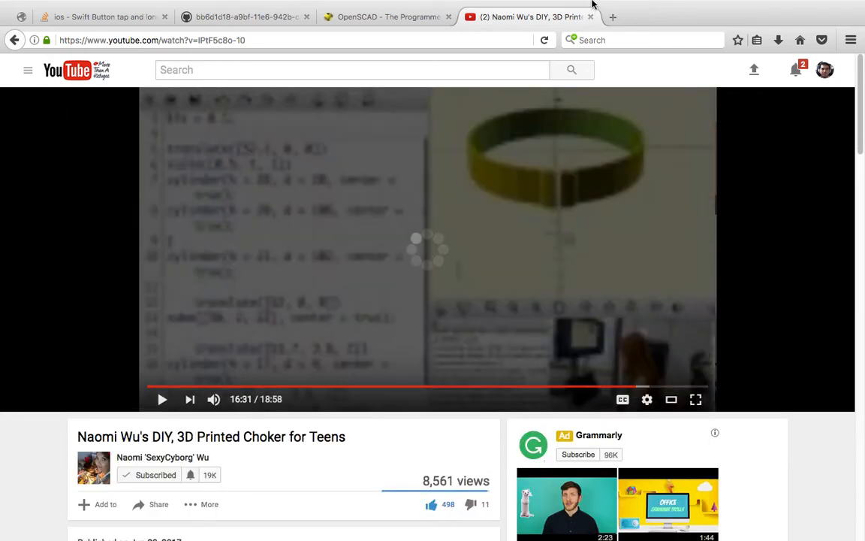
- Close the choker video's tab and hide the browser to reach the desktop
{"action": "left_click", "coordinate": [591, 16]}
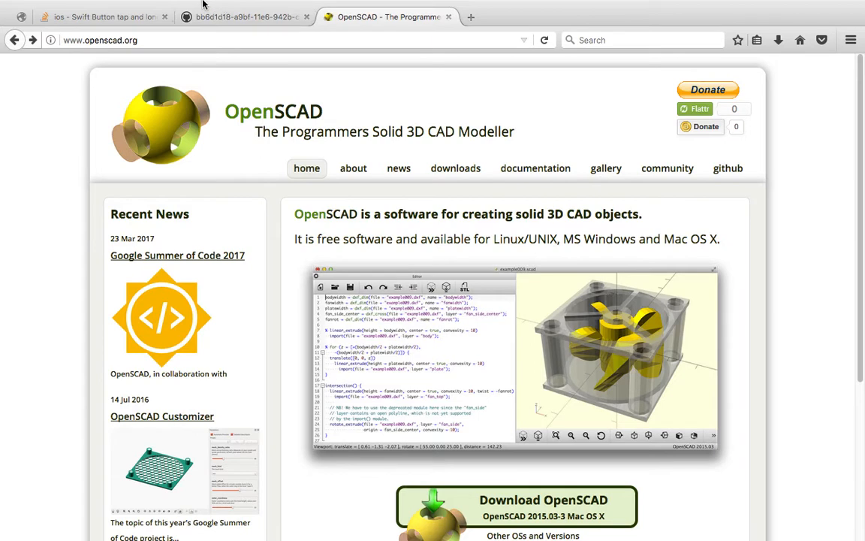
{"action": "left_click", "coordinate": [43, 6]}
{"action": "left_click", "coordinate": [60, 132]}
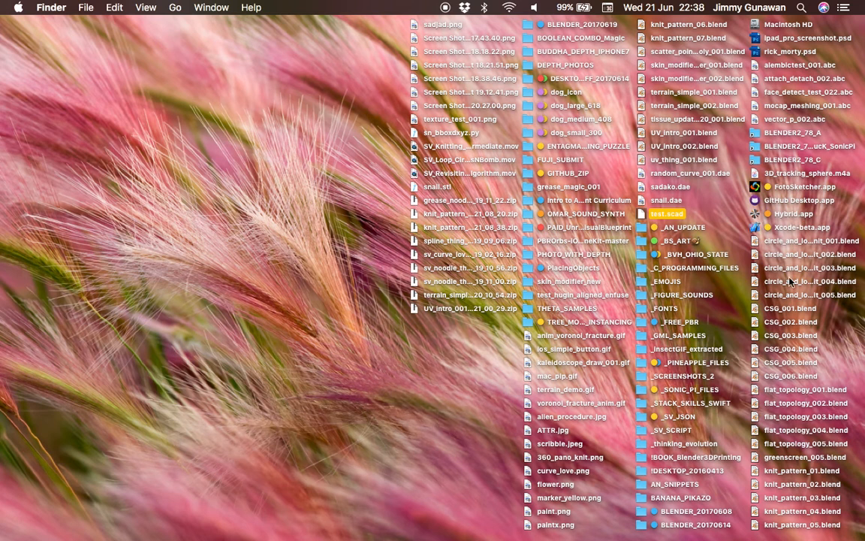
- Open the BLENDER2_78_C folder from the desktop and launch the blender executable from the MacOS folder inside blender.app's package contents
{"action": "left_click", "coordinate": [775, 311]}
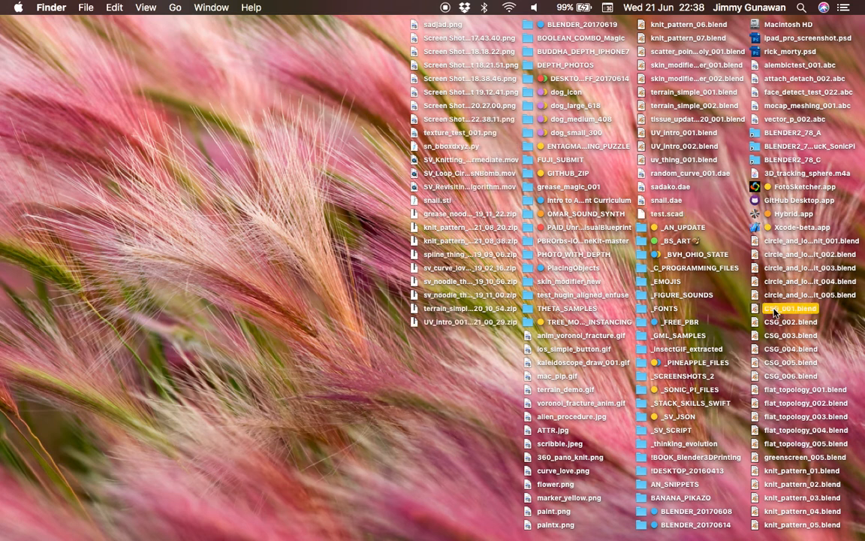
{"action": "left_click", "coordinate": [777, 324]}
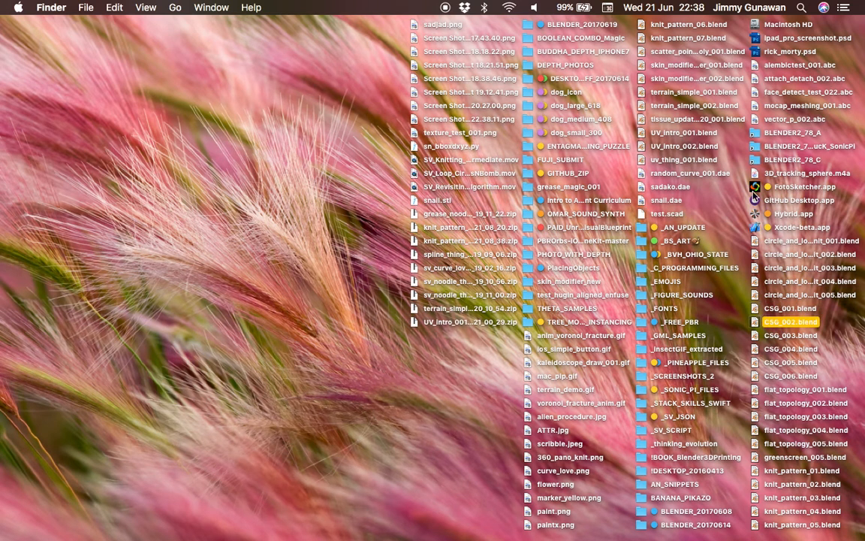
{"action": "left_click", "coordinate": [785, 160]}
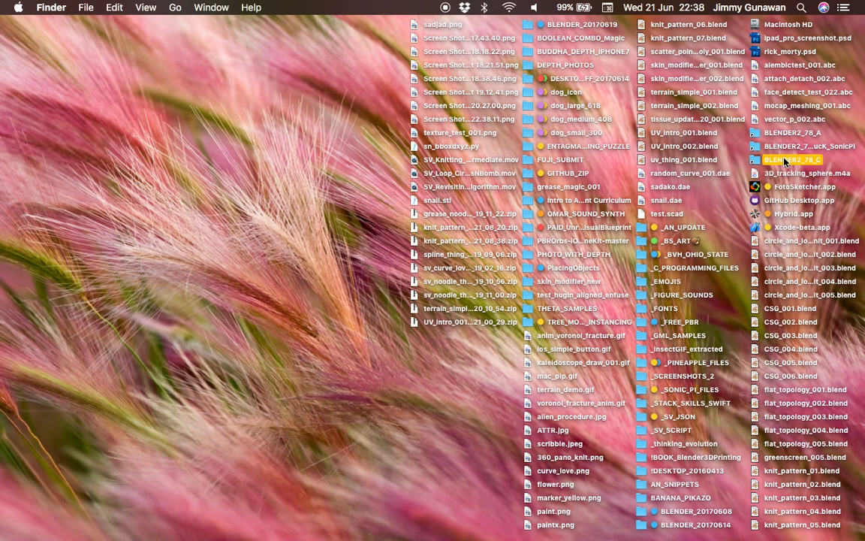
{"action": "key", "text": "super+o"}
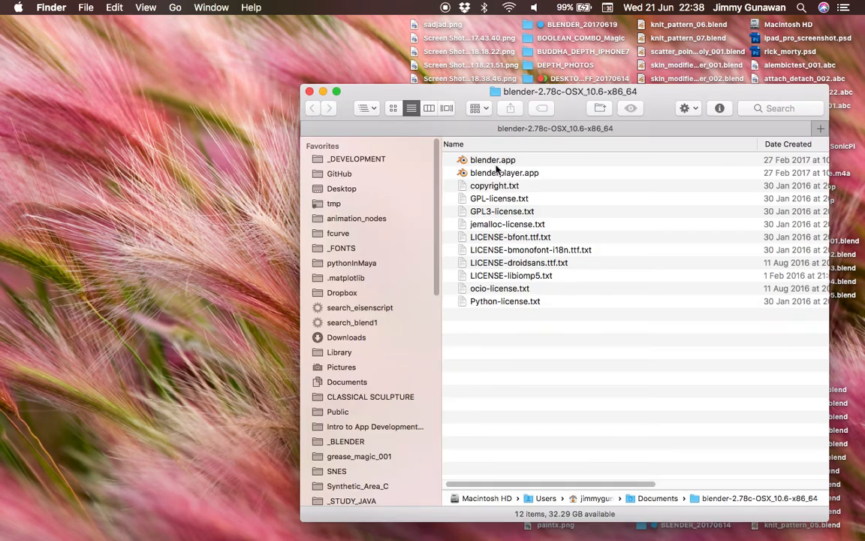
{"action": "right_click", "coordinate": [330, 129]}
{"action": "left_click", "coordinate": [347, 141]}
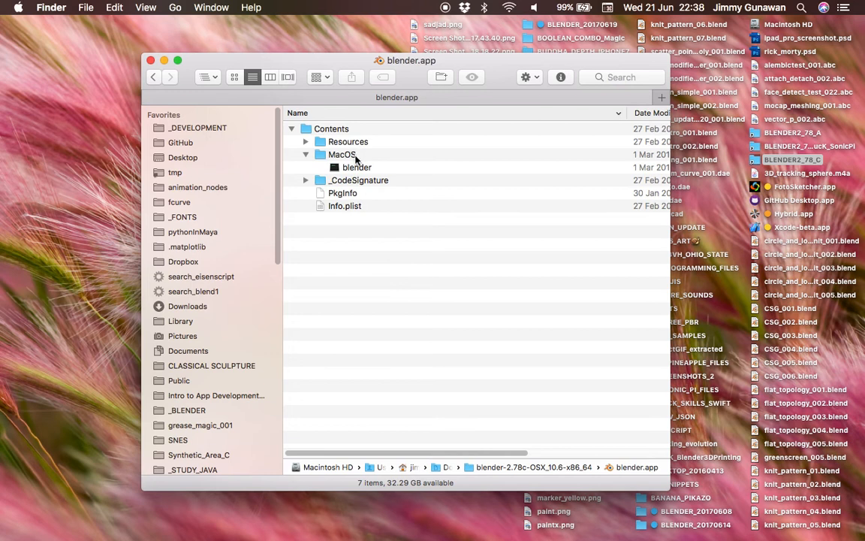
{"action": "double_click", "coordinate": [355, 167]}
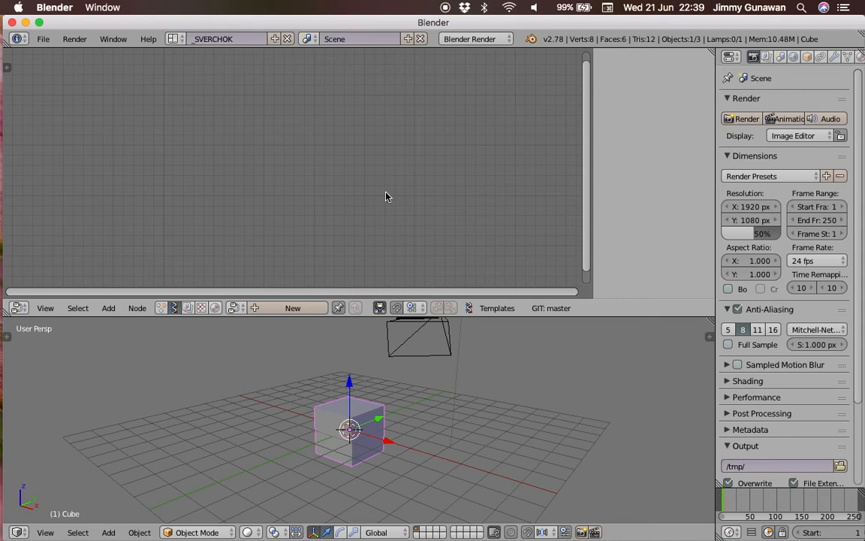
- Enlarge the Blender window to full screen and delete every object of the default scene
{"action": "left_click", "coordinate": [39, 21]}
{"action": "scroll", "coordinate": [454, 398], "scroll_direction": "down", "scroll_amount": 2}
{"action": "middle_click_drag", "start_coordinate": [398, 392], "coordinate": [283, 348]}
{"action": "key", "text": "a"}
{"action": "key", "text": "a"}
{"action": "key", "text": "x"}
{"action": "left_click", "coordinate": [455, 379]}
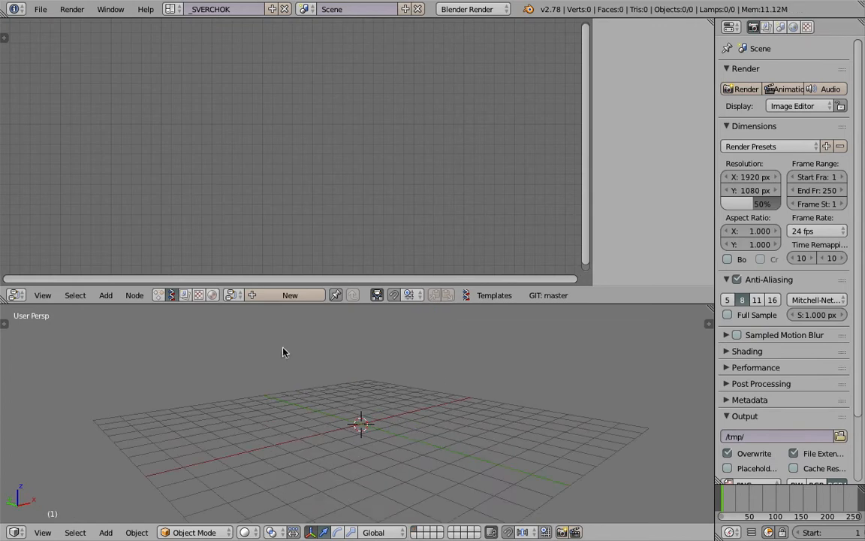
- Create a new Sverchok node tree and place a CSG Boolean 2 node in it
{"action": "left_click", "coordinate": [286, 298]}
{"action": "key", "text": "space"}
{"action": "type", "text": "cs"}
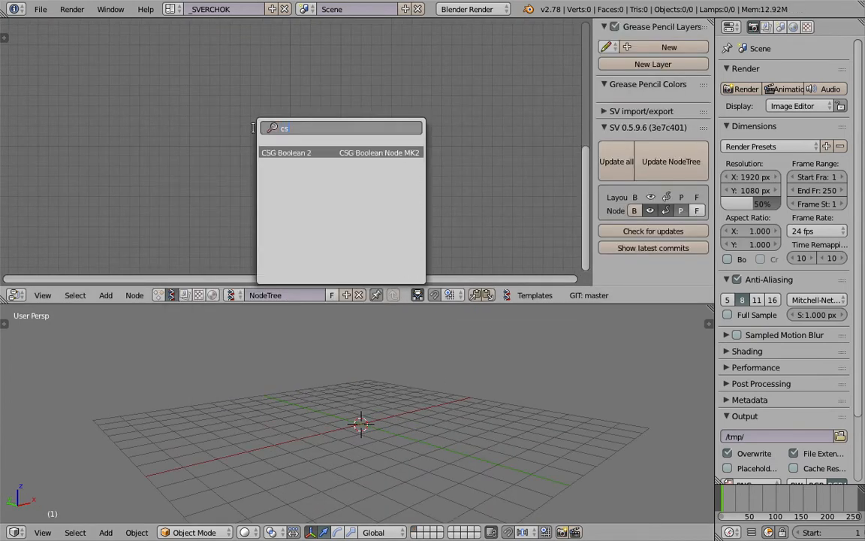
{"action": "key", "text": "Return"}
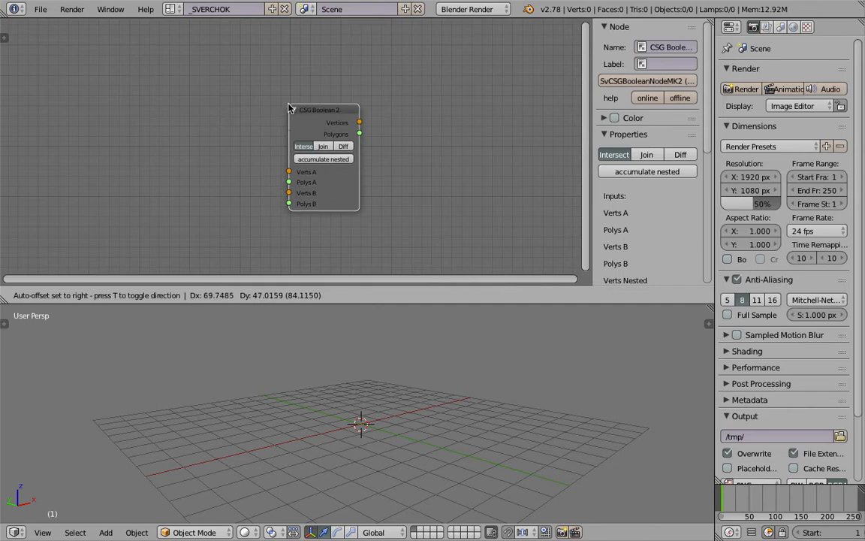
{"action": "left_click", "coordinate": [290, 91]}
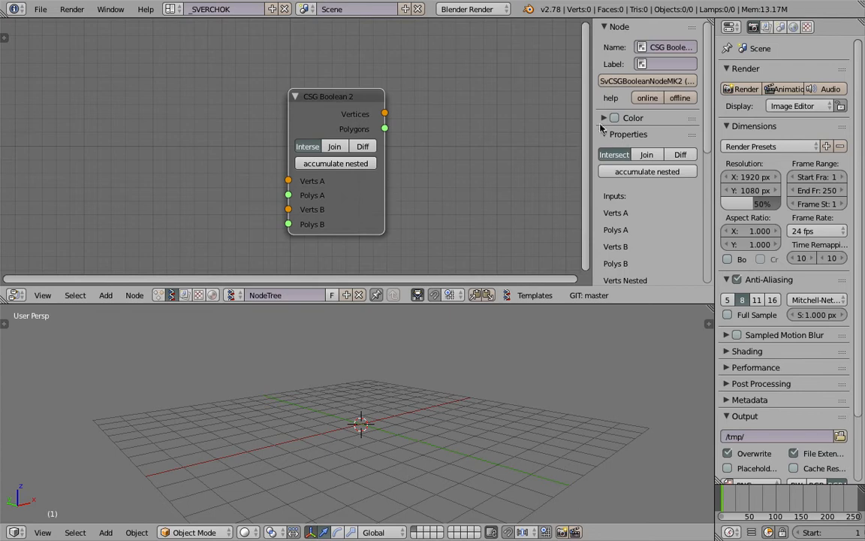
- Collapse the node editor's properties sidebar to free up space around the CSG Boolean 2 node
{"action": "left_click_drag", "start_coordinate": [594, 122], "coordinate": [707, 125]}
{"action": "scroll", "coordinate": [446, 133], "scroll_direction": "down", "scroll_amount": 1}
{"action": "middle_click_drag", "start_coordinate": [446, 133], "coordinate": [492, 114]}
{"action": "scroll", "coordinate": [526, 146], "scroll_direction": "down", "scroll_amount": 1}
{"action": "middle_click_drag", "start_coordinate": [452, 397], "coordinate": [405, 428]}
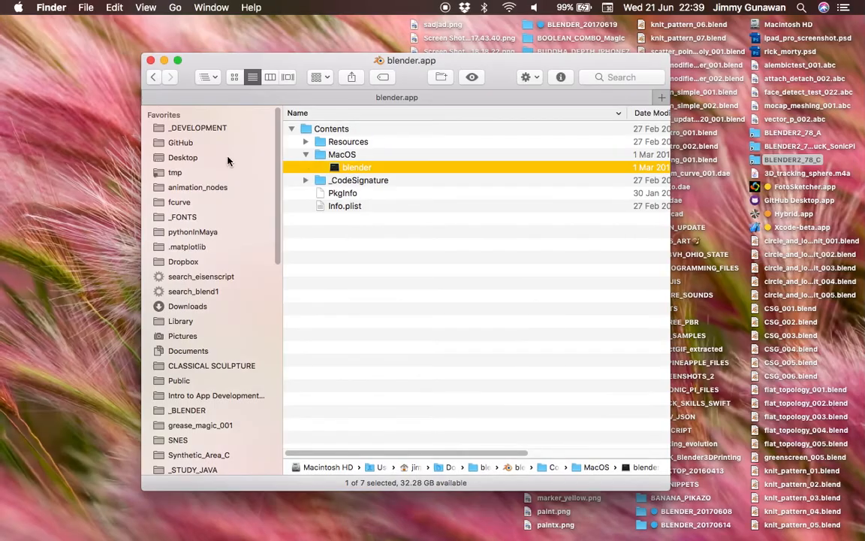
- Switch to the desktop, put away the blender.app folder window and preview the choker screenshot ending in 22.38.11
{"action": "left_click", "coordinate": [164, 61]}
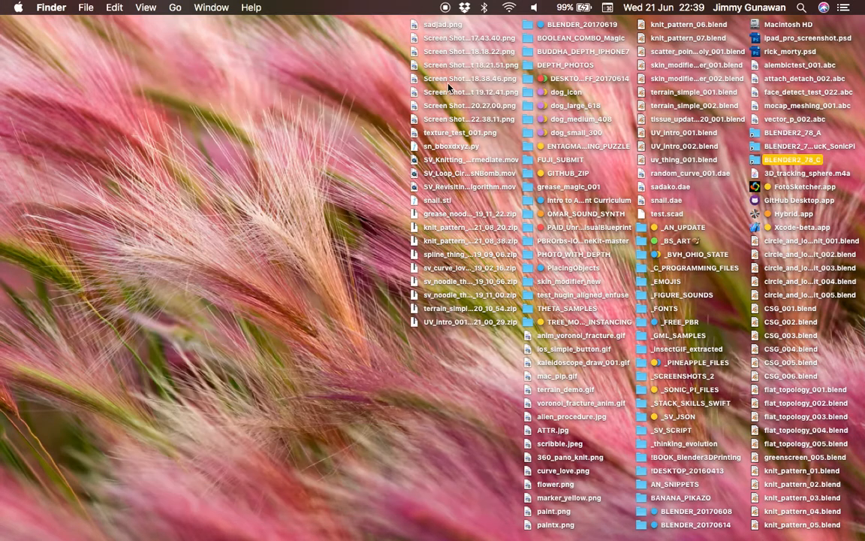
{"action": "left_click", "coordinate": [498, 120]}
{"action": "key", "text": "space"}
{"action": "left_click_drag", "start_coordinate": [509, 243], "coordinate": [307, 149]}
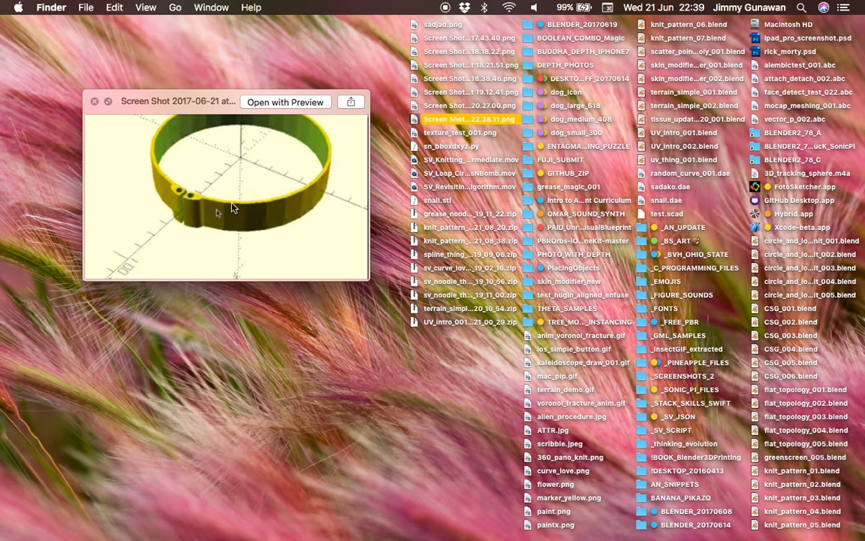
- Switch back to Blender and add a Cylinder node before the CSG Boolean 2 node
{"action": "key", "text": "ctrl+Right"}
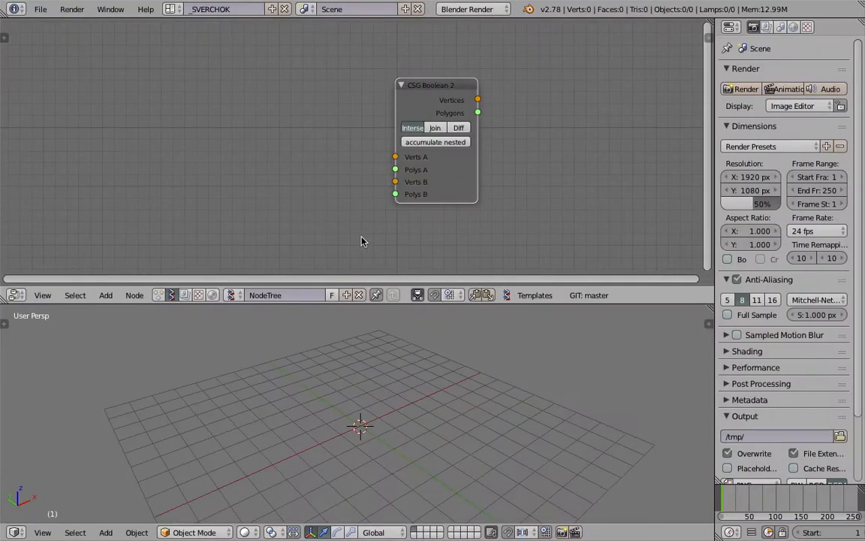
{"action": "key", "text": "alt+space"}
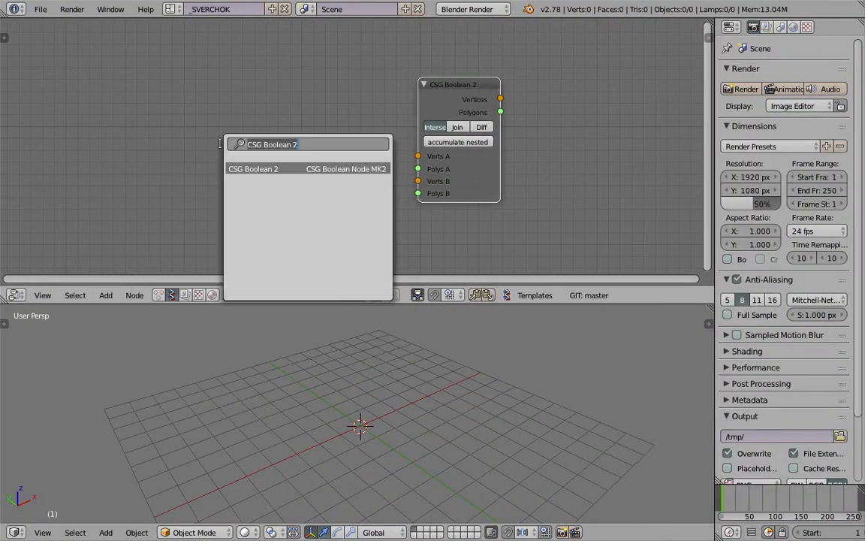
{"action": "type", "text": "cy"}
{"action": "key", "text": "Return"}
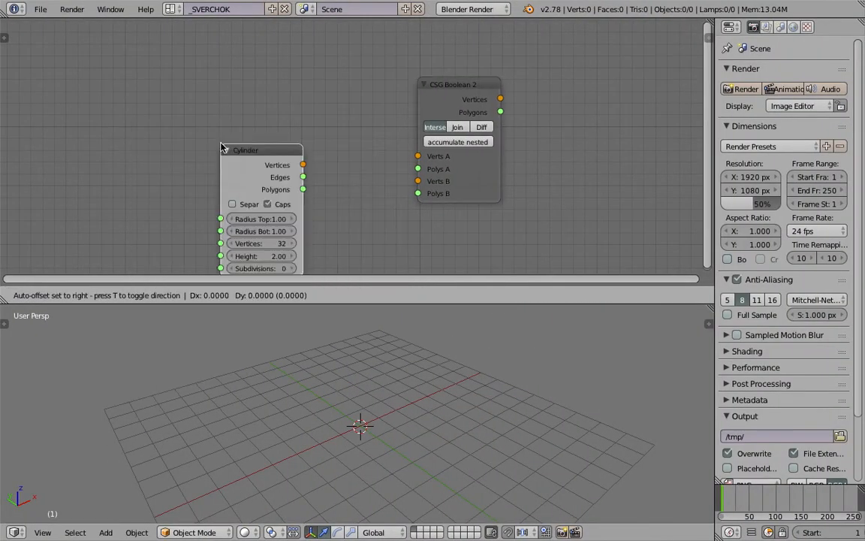
{"action": "left_click", "coordinate": [157, 109]}
- Add a Viewer Draw node after the CSG Boolean 2 node
{"action": "middle_click_drag", "start_coordinate": [443, 112], "coordinate": [363, 107]}
{"action": "key", "text": "shift+a"}
{"action": "left_click", "coordinate": [421, 95]}
{"action": "type", "text": "view"}
{"action": "key", "text": "Return"}
{"action": "left_click", "coordinate": [478, 101]}
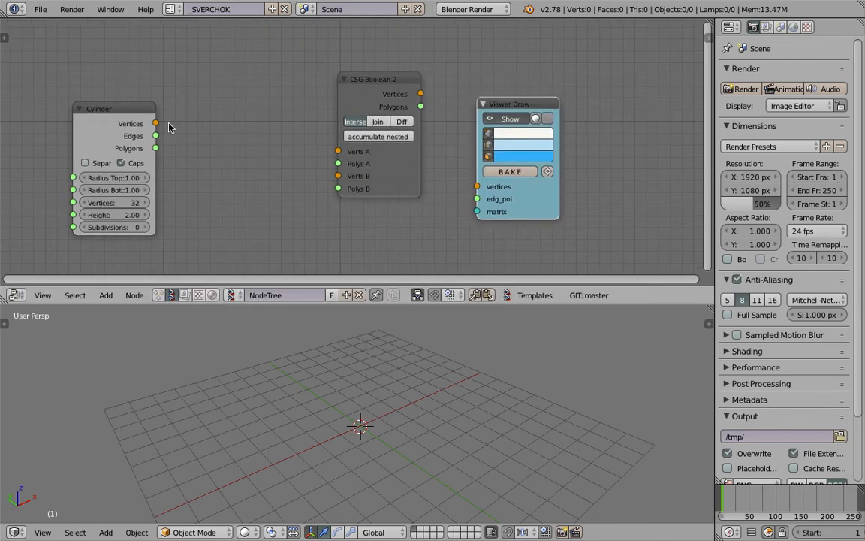
- Connect the Cylinder node's Vertices and Polygons outputs to the Viewer Draw node's vertices and edg_pol inputs
{"action": "left_click_drag", "start_coordinate": [156, 123], "coordinate": [477, 186]}
{"action": "left_click_drag", "start_coordinate": [155, 148], "coordinate": [477, 198]}
{"action": "scroll", "coordinate": [386, 396], "scroll_direction": "up", "scroll_amount": 3}
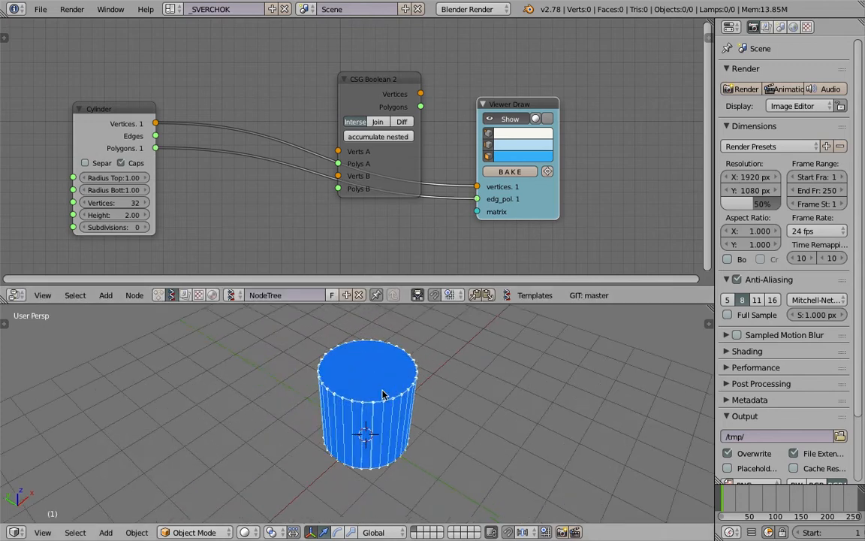
- Set the Cylinder node's vertex count to 24 and check the mesh in the 3D view
{"action": "left_click", "coordinate": [127, 204]}
{"action": "type", "text": "24"}
{"action": "key", "text": "Return"}
{"action": "scroll", "coordinate": [365, 354], "scroll_direction": "up", "scroll_amount": 4}
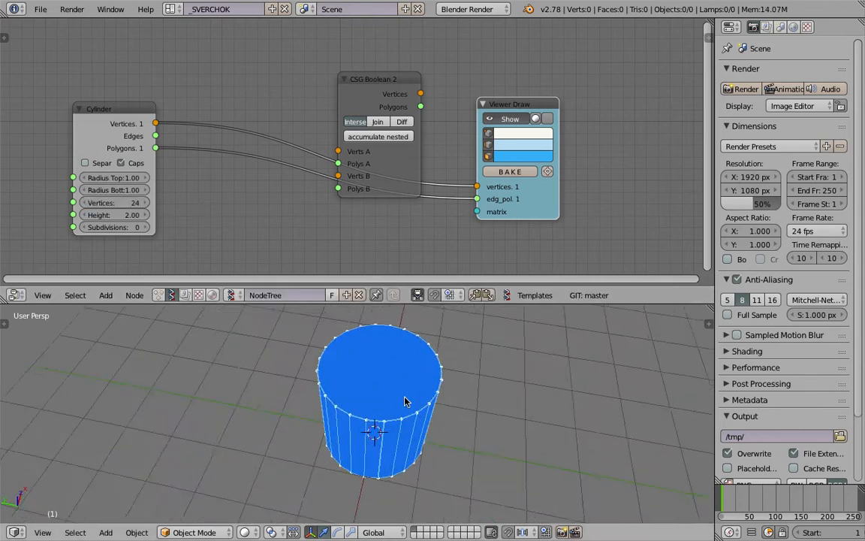
{"action": "scroll", "coordinate": [398, 379], "scroll_direction": "down", "scroll_amount": 4}
- Save the file to the Desktop as csg_naomi_wu_001.blend
{"action": "key", "text": "ctrl+s"}
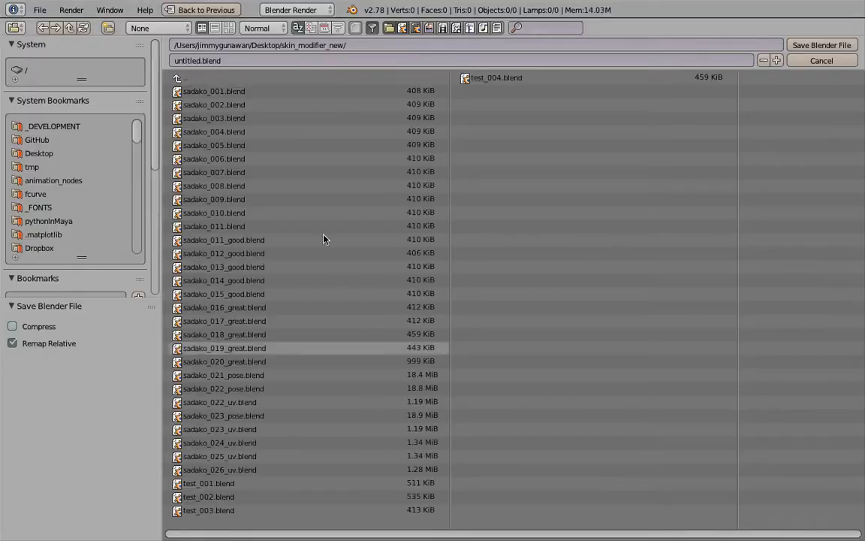
{"action": "scroll", "coordinate": [74, 223], "scroll_direction": "down", "scroll_amount": 3}
{"action": "scroll", "coordinate": [79, 194], "scroll_direction": "up", "scroll_amount": 3}
{"action": "left_click", "coordinate": [45, 153]}
{"action": "left_click", "coordinate": [245, 59]}
{"action": "type", "text": "csg"}
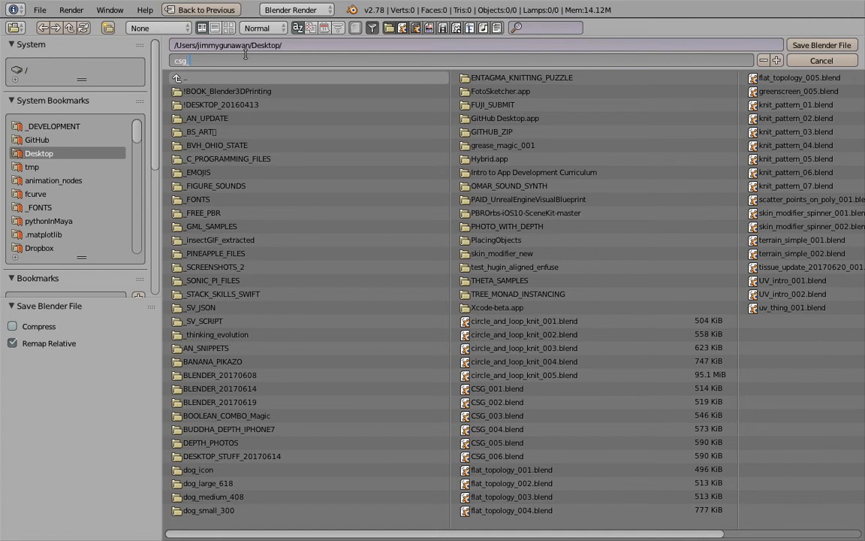
{"action": "type", "text": "_naomi_wu_001.blend"}
{"action": "key", "text": "Return"}
{"action": "left_click", "coordinate": [797, 46]}
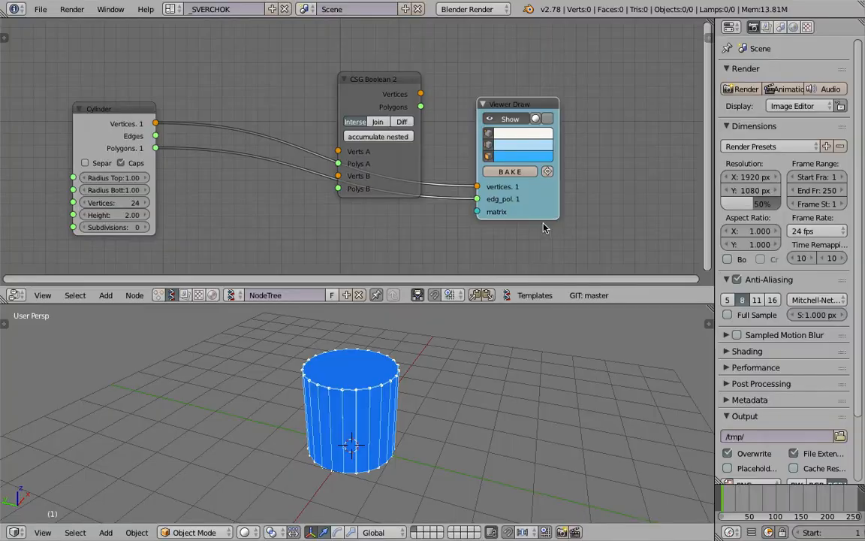
- Move the CSG Boolean 2 node up out of the way and reposition the Cylinder and Viewer Draw nodes
{"action": "middle_click_drag", "start_coordinate": [429, 380], "coordinate": [338, 272]}
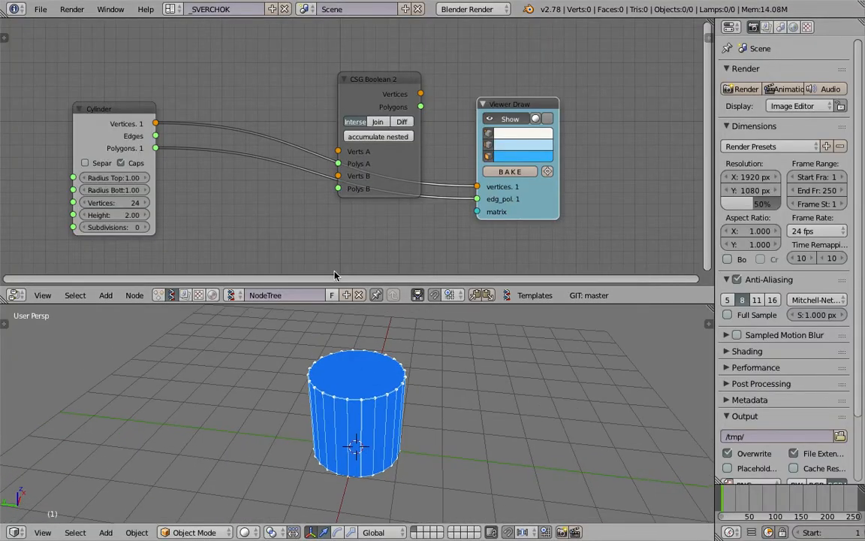
{"action": "middle_click_drag", "start_coordinate": [357, 354], "coordinate": [338, 371]}
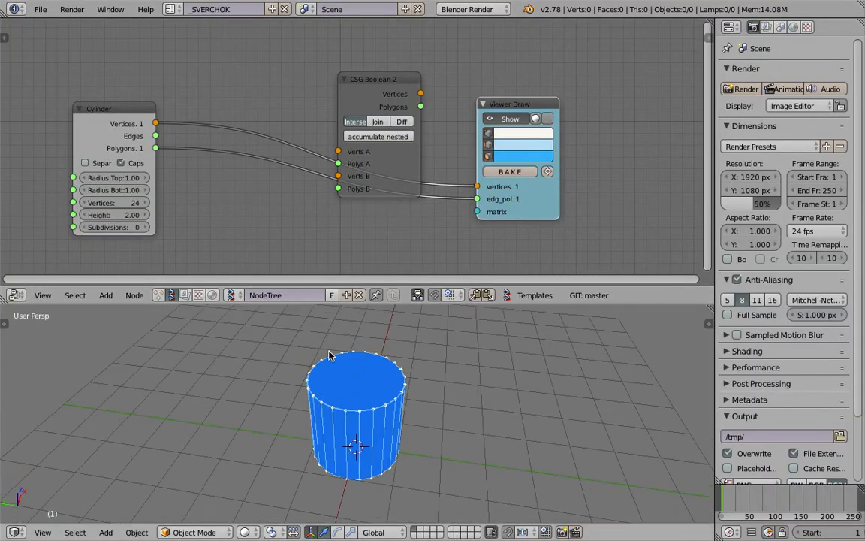
{"action": "left_click_drag", "start_coordinate": [356, 80], "coordinate": [350, 21]}
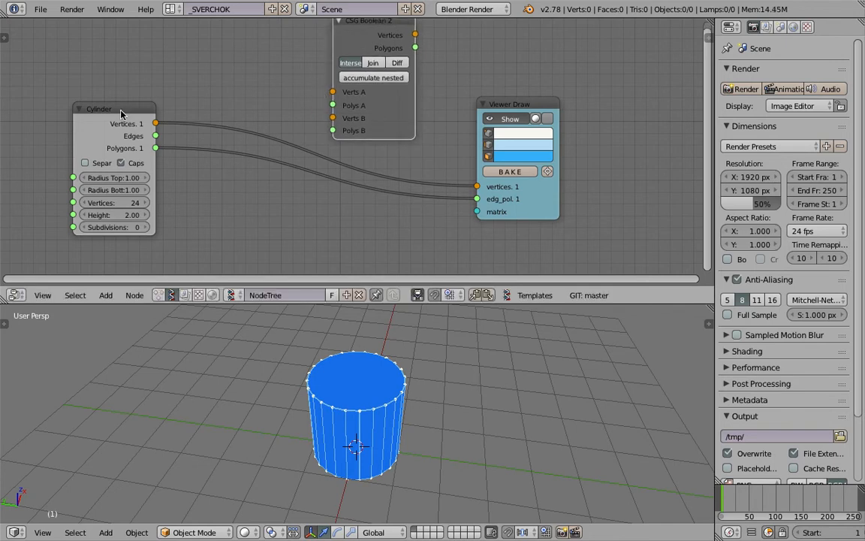
{"action": "left_click_drag", "start_coordinate": [120, 113], "coordinate": [187, 124]}
{"action": "left_click_drag", "start_coordinate": [489, 107], "coordinate": [561, 131]}
- Turn off the Cylinder's caps, cut its links to the Viewer Draw and place a Solidify node between them
{"action": "left_click", "coordinate": [190, 173]}
{"action": "right_click_drag", "start_coordinate": [426, 222], "coordinate": [426, 224], "text": "ctrl"}
{"action": "key", "text": "alt+space"}
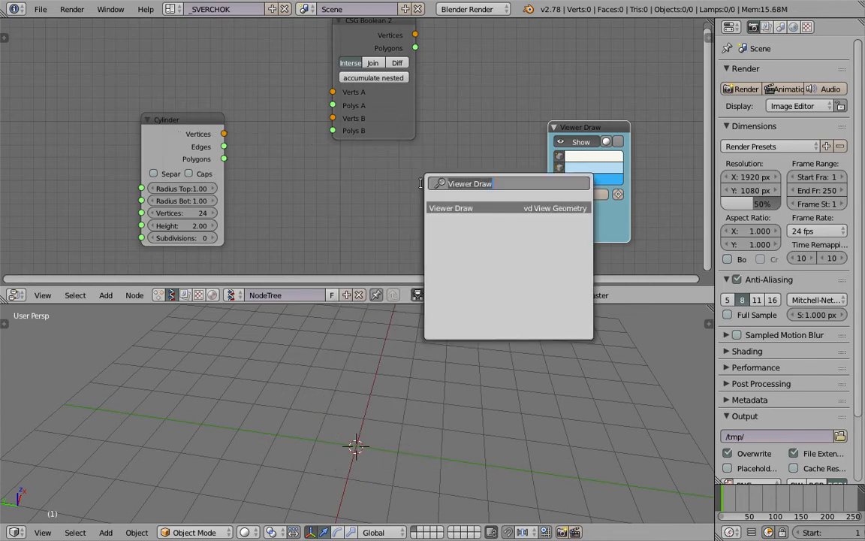
{"action": "type", "text": "solidify"}
{"action": "key", "text": "Return"}
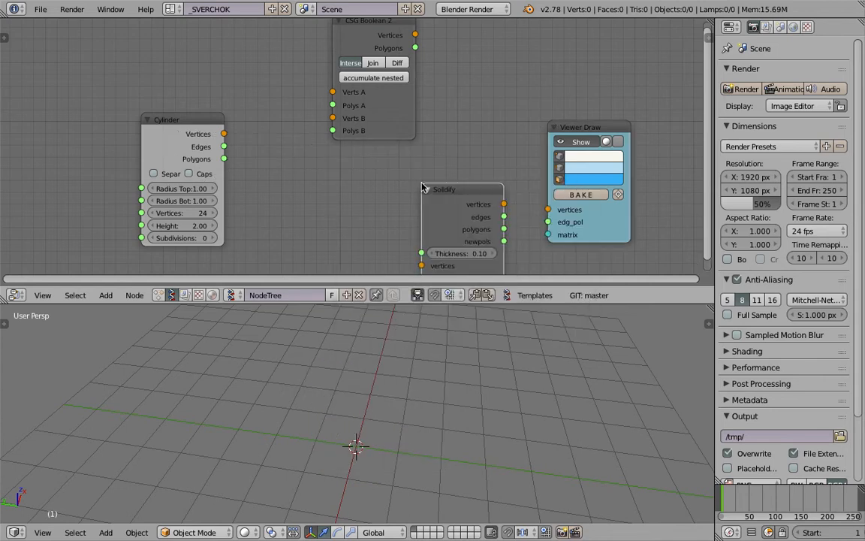
{"action": "left_click", "coordinate": [400, 142]}
- Connect the Cylinder's vertices and polygons through the Solidify node into the Viewer Draw, and save the file
{"action": "mouse_move", "coordinate": [224, 135]}
{"action": "left_mouse_down"}
{"action": "mouse_move", "coordinate": [400, 220]}
{"action": "mouse_move", "coordinate": [224, 159]}
{"action": "left_mouse_up"}
{"action": "left_click_drag", "start_coordinate": [483, 158], "coordinate": [548, 210]}
{"action": "left_click_drag", "start_coordinate": [483, 184], "coordinate": [552, 223]}
{"action": "key", "text": "ctrl+s"}
{"action": "left_click", "coordinate": [555, 223]}
- Duplicate the Viewer Draw node above the original and feed it the Cylinder's Vertices and Polygons outputs
{"action": "left_click_drag", "start_coordinate": [398, 114], "coordinate": [359, 92]}
{"action": "left_click_drag", "start_coordinate": [586, 132], "coordinate": [598, 164]}
{"action": "key", "text": "shift+d"}
{"action": "left_click", "coordinate": [523, 25]}
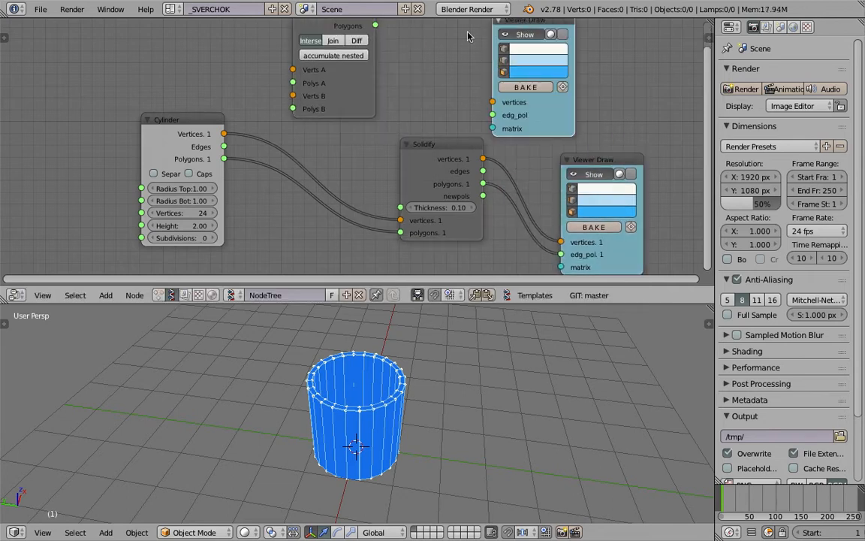
{"action": "scroll", "coordinate": [338, 133], "scroll_direction": "up", "scroll_amount": 1, "text": "shift"}
{"action": "mouse_move", "coordinate": [223, 153]}
{"action": "left_mouse_down"}
{"action": "mouse_move", "coordinate": [492, 120]}
{"action": "mouse_move", "coordinate": [272, 157]}
{"action": "mouse_move", "coordinate": [224, 176]}
{"action": "left_mouse_up"}
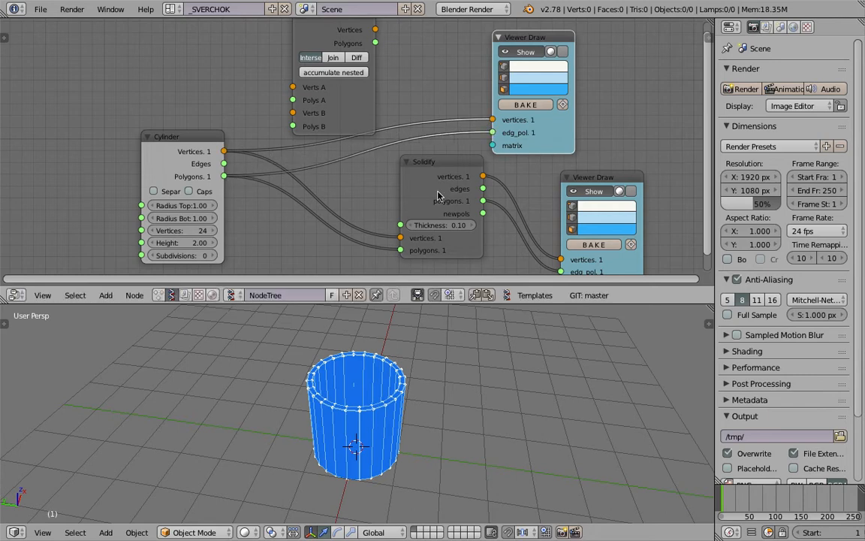
- Toggle the Solidify preview to compare it with the plain cylinder, and save over the file
{"action": "left_click", "coordinate": [572, 192]}
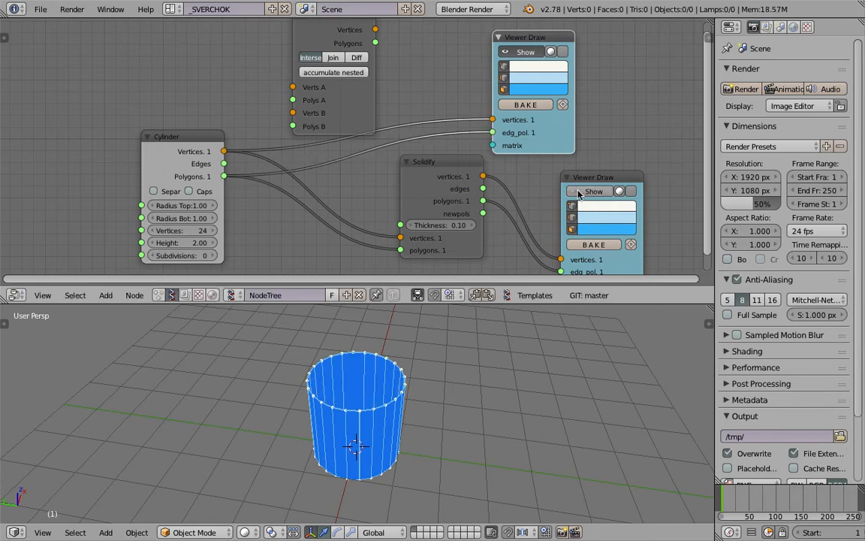
{"action": "key", "text": "ctrl+s"}
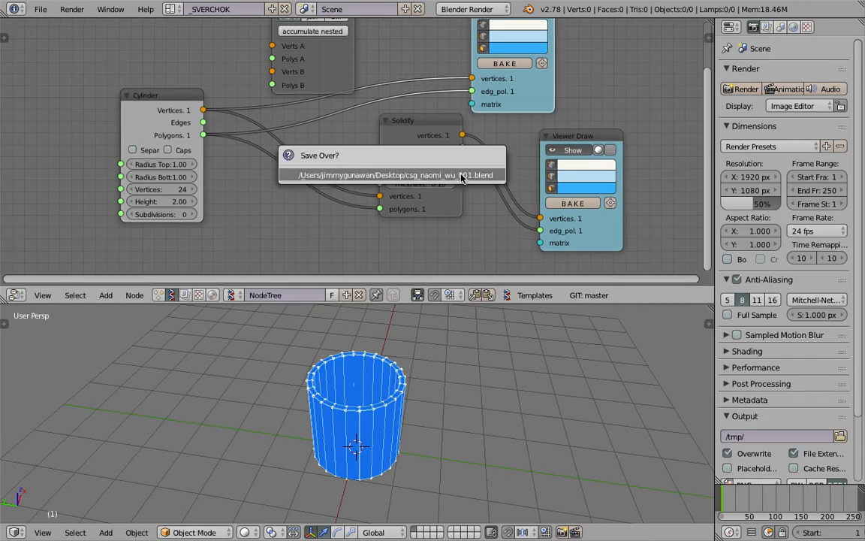
{"action": "left_click", "coordinate": [398, 171]}
- Set the Solidify node's thickness to 0.16
{"action": "scroll", "coordinate": [400, 165], "scroll_direction": "up", "scroll_amount": 1}
{"action": "left_click_drag", "start_coordinate": [423, 125], "coordinate": [405, 127]}
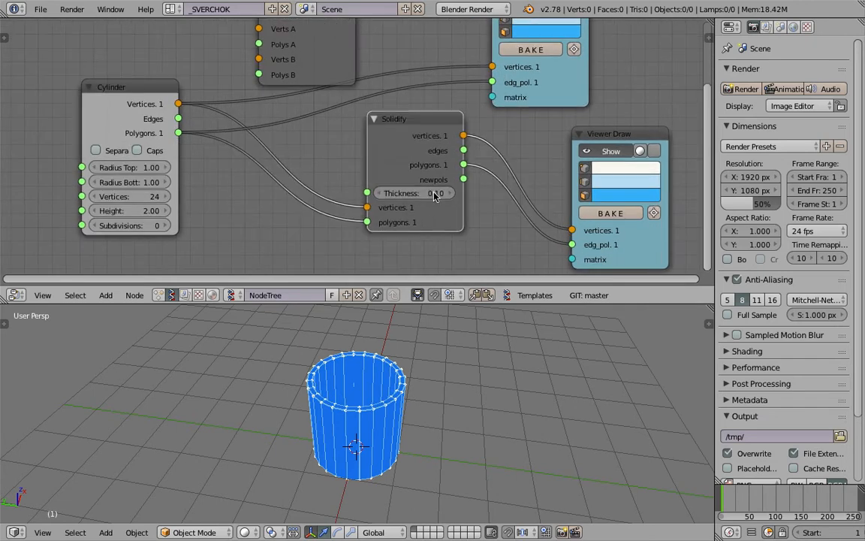
{"action": "mouse_move", "coordinate": [414, 193]}
{"action": "left_mouse_down"}
{"action": "mouse_move", "coordinate": [431, 193]}
{"action": "mouse_move", "coordinate": [398, 193]}
{"action": "mouse_move", "coordinate": [422, 193]}
{"action": "left_mouse_up"}
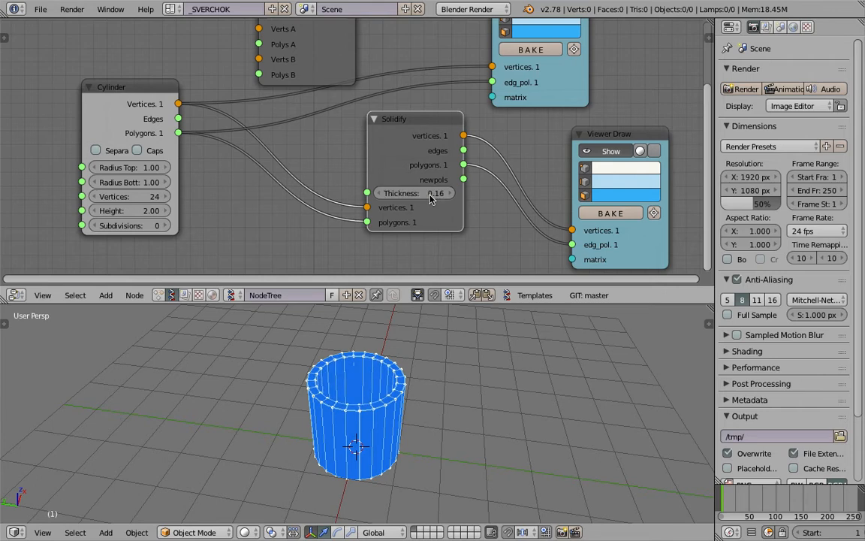
{"action": "scroll", "coordinate": [330, 171], "scroll_direction": "down", "scroll_amount": 1}
{"action": "middle_click_drag", "start_coordinate": [331, 172], "coordinate": [360, 159]}
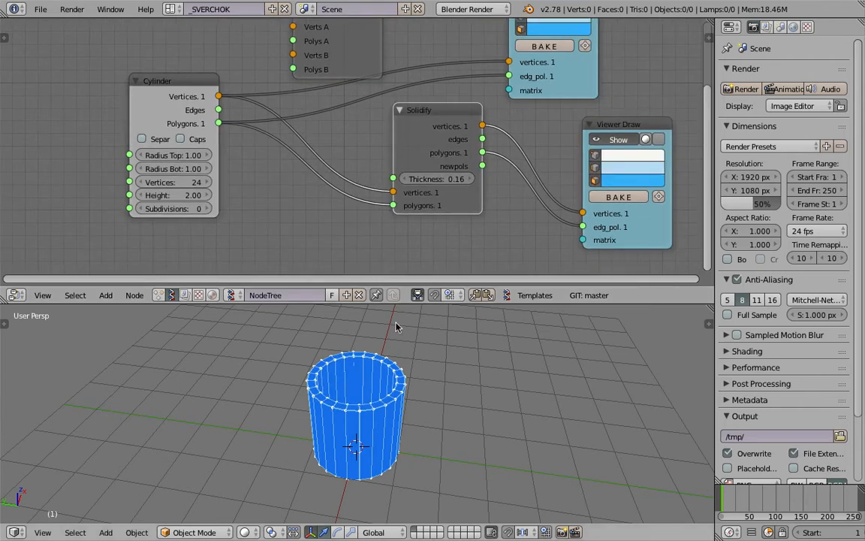
- Move the Cylinder and Solidify nodes apart to make room between them
{"action": "left_click_drag", "start_coordinate": [161, 83], "coordinate": [114, 108]}
{"action": "middle_click_drag", "start_coordinate": [374, 132], "coordinate": [369, 110]}
{"action": "left_click_drag", "start_coordinate": [414, 119], "coordinate": [476, 159]}
{"action": "middle_click_drag", "start_coordinate": [346, 142], "coordinate": [343, 125]}
- Add a Flip normals node on the vertices link between the Cylinder and Solidify nodes
{"action": "key", "text": "shift+a"}
{"action": "left_click", "coordinate": [344, 124]}
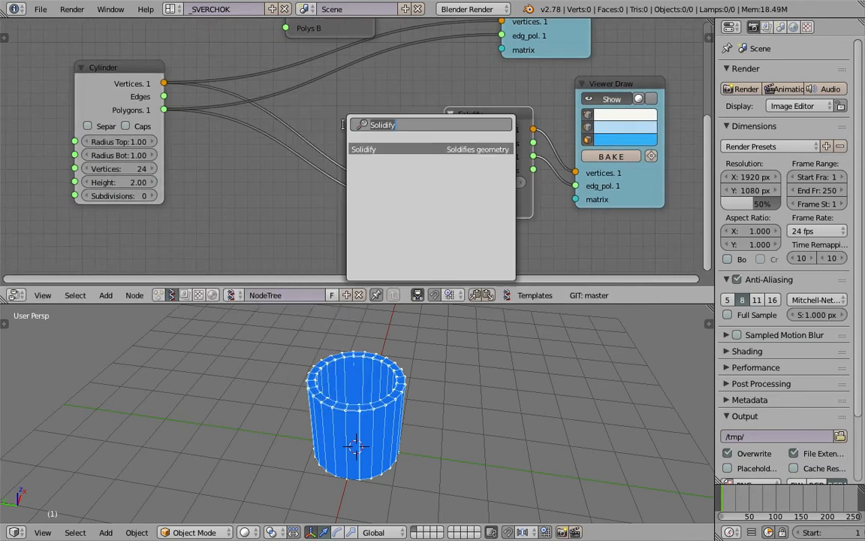
{"action": "type", "text": "rever"}
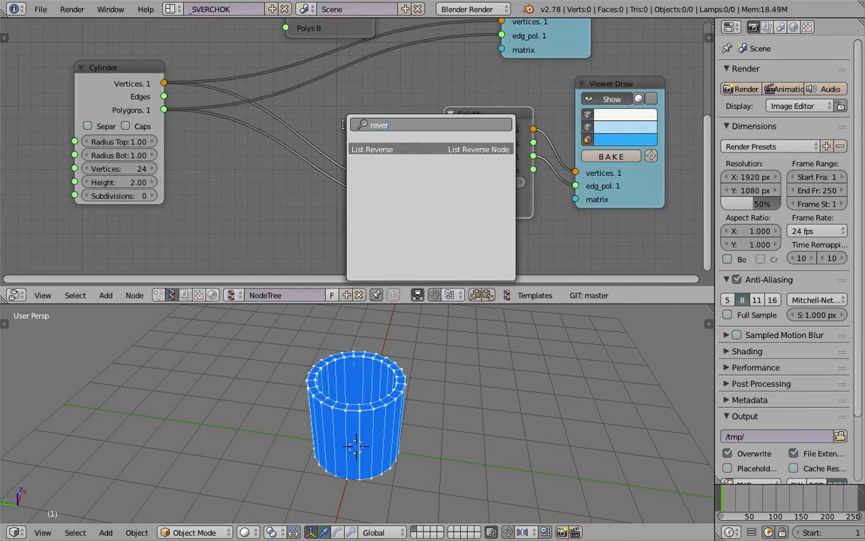
{"action": "key", "text": "ctrl+BackSpace"}
{"action": "type", "text": "nor"}
{"action": "key", "text": "Down"}
{"action": "key", "text": "Down"}
{"action": "key", "text": "Return"}
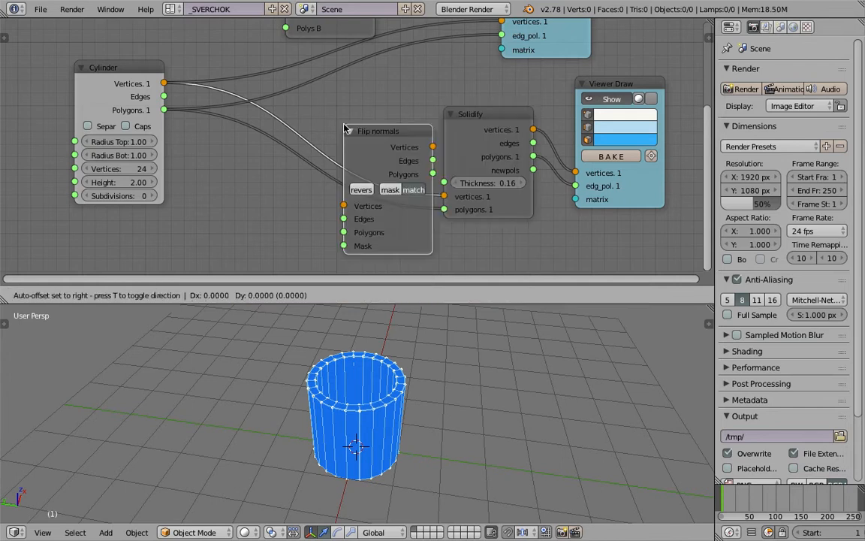
{"action": "left_click", "coordinate": [337, 115]}
- Route the Cylinder's polygons through the Flip normals node into the Solidify node's polygons input
{"action": "left_click_drag", "start_coordinate": [163, 109], "coordinate": [172, 114]}
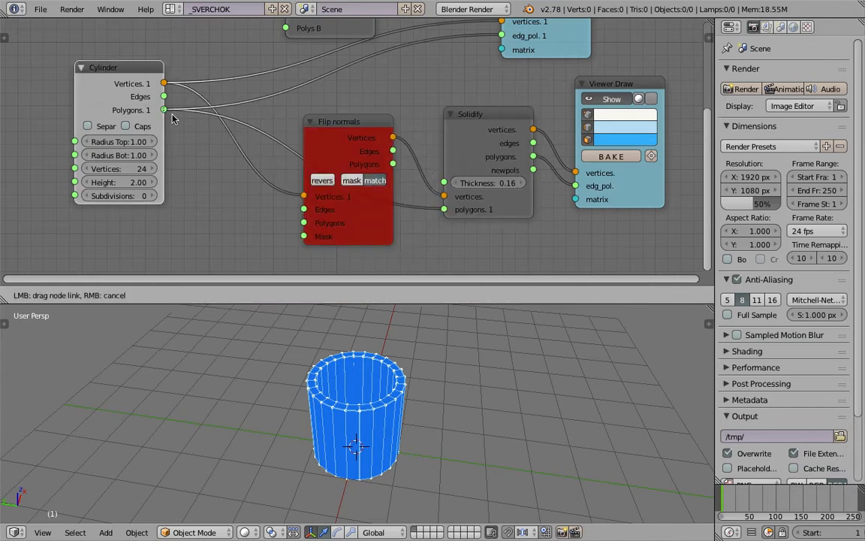
{"action": "left_click_drag", "start_coordinate": [294, 232], "coordinate": [304, 223]}
{"action": "left_click_drag", "start_coordinate": [393, 163], "coordinate": [444, 209]}
{"action": "middle_click_drag", "start_coordinate": [389, 172], "coordinate": [377, 173]}
- Toggle reverse on the Flip normals node and try a Solidify thickness of -0.20
{"action": "mouse_move", "coordinate": [473, 183]}
{"action": "left_mouse_down"}
{"action": "mouse_move", "coordinate": [495, 182]}
{"action": "mouse_move", "coordinate": [458, 183]}
{"action": "mouse_move", "coordinate": [469, 182]}
{"action": "left_mouse_up"}
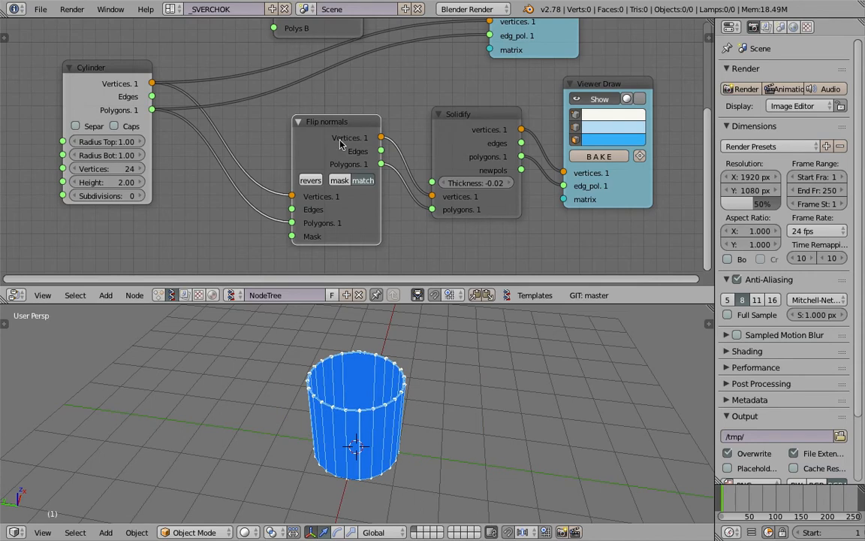
{"action": "left_click", "coordinate": [314, 181]}
{"action": "left_click_drag", "start_coordinate": [461, 186], "coordinate": [412, 188]}
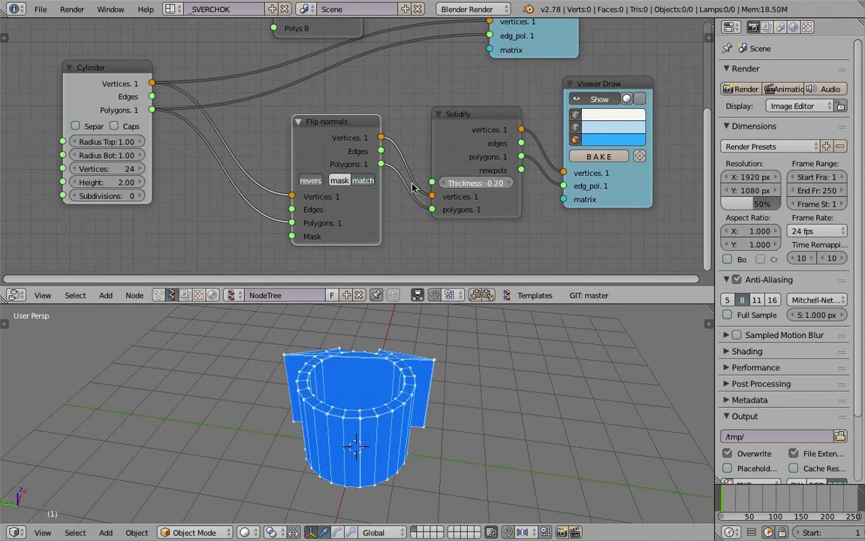
- Switch the Flip normals node to mask mode and try a Solidify thickness of -0.32
{"action": "left_click", "coordinate": [345, 181]}
{"action": "left_click", "coordinate": [345, 182]}
{"action": "left_click", "coordinate": [342, 183]}
{"action": "left_click_drag", "start_coordinate": [485, 188], "coordinate": [453, 189]}
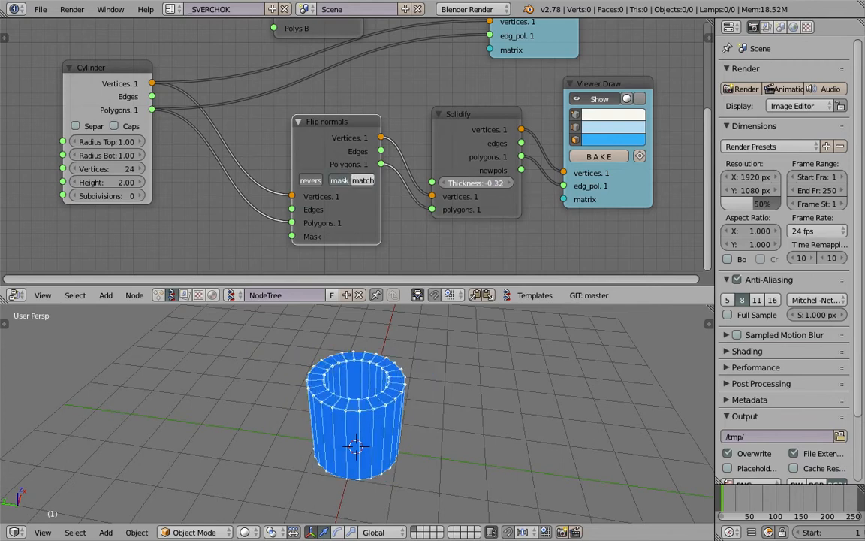
- Toggle the Flip normals reverse option again and set the Solidify thickness to 0.31 in mask mode
{"action": "left_click", "coordinate": [308, 181]}
{"action": "left_click", "coordinate": [308, 181]}
{"action": "left_click", "coordinate": [308, 181]}
{"action": "mouse_move", "coordinate": [476, 183]}
{"action": "left_mouse_down"}
{"action": "mouse_move", "coordinate": [524, 183]}
{"action": "mouse_move", "coordinate": [481, 186]}
{"action": "mouse_move", "coordinate": [490, 185]}
{"action": "left_mouse_up"}
{"action": "left_click", "coordinate": [340, 182]}
- Turn on shaded display in the Solidify result's Viewer Draw node, inspect the ring and save the file
{"action": "mouse_move", "coordinate": [462, 347]}
{"action": "middle_mouse_down"}
{"action": "mouse_move", "coordinate": [411, 350]}
{"action": "mouse_move", "coordinate": [436, 323]}
{"action": "middle_mouse_up"}
{"action": "left_click", "coordinate": [641, 98]}
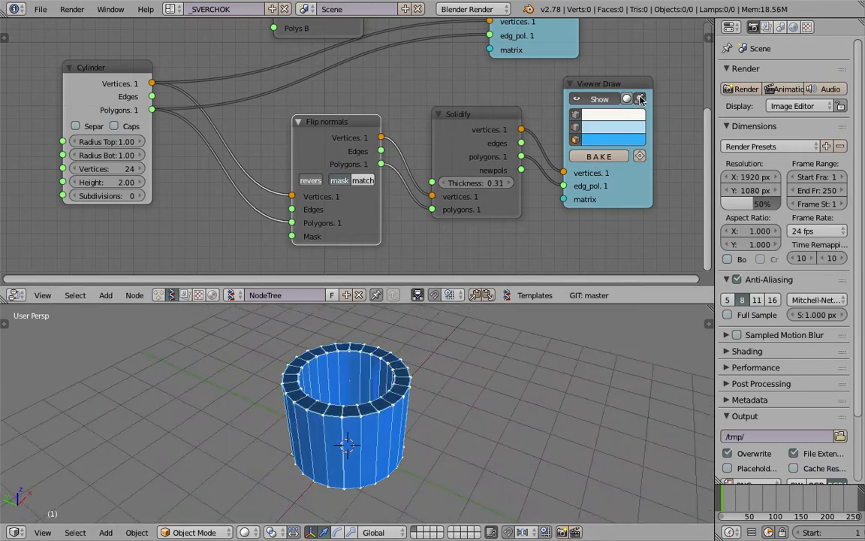
{"action": "middle_click_drag", "start_coordinate": [461, 362], "coordinate": [479, 376]}
{"action": "key", "text": "ctrl+s"}
{"action": "left_click", "coordinate": [479, 377]}
{"action": "mouse_move", "coordinate": [488, 186]}
{"action": "left_mouse_down"}
{"action": "mouse_move", "coordinate": [516, 186]}
{"action": "mouse_move", "coordinate": [488, 186]}
{"action": "left_mouse_up"}
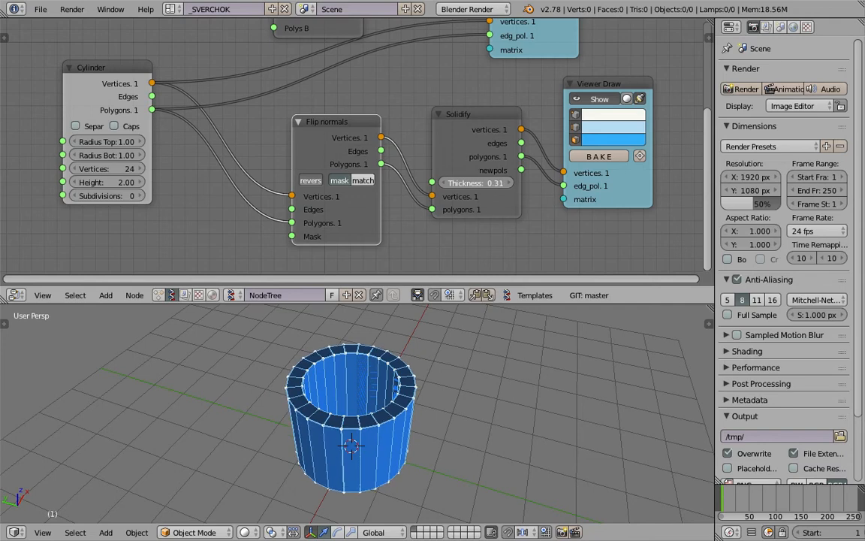
{"action": "key", "text": "ctrl+s"}
{"action": "left_click", "coordinate": [367, 379]}
- Compare the plain cylinder with the solidified one by toggling the Viewer Draw previews, and save the file
{"action": "middle_click_drag", "start_coordinate": [489, 116], "coordinate": [475, 172]}
{"action": "middle_click_drag", "start_coordinate": [571, 153], "coordinate": [554, 209]}
{"action": "left_click", "coordinate": [482, 65]}
{"action": "left_click", "coordinate": [481, 65]}
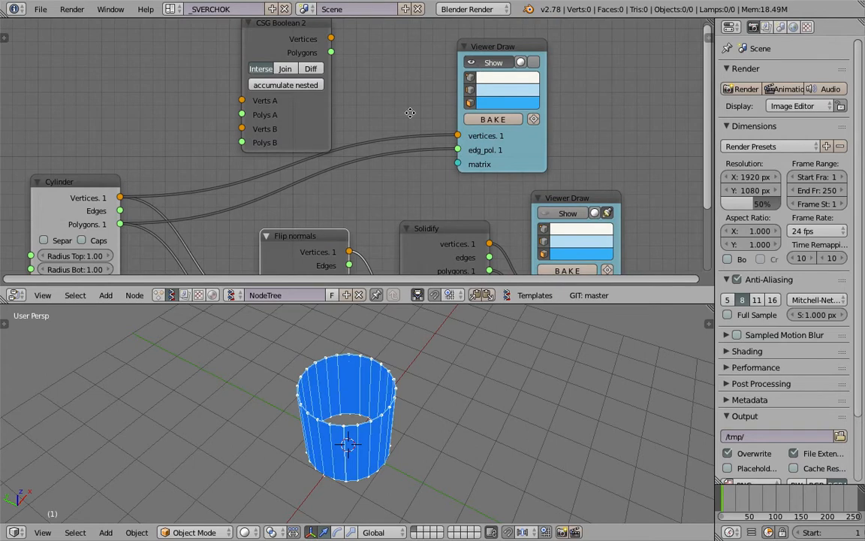
{"action": "middle_click_drag", "start_coordinate": [410, 112], "coordinate": [406, 75]}
{"action": "key", "text": "ctrl+s"}
{"action": "left_click", "coordinate": [407, 76]}
{"action": "left_click", "coordinate": [548, 174]}
{"action": "scroll", "coordinate": [426, 246], "scroll_direction": "down", "scroll_amount": 2}
{"action": "middle_click_drag", "start_coordinate": [544, 340], "coordinate": [548, 322]}
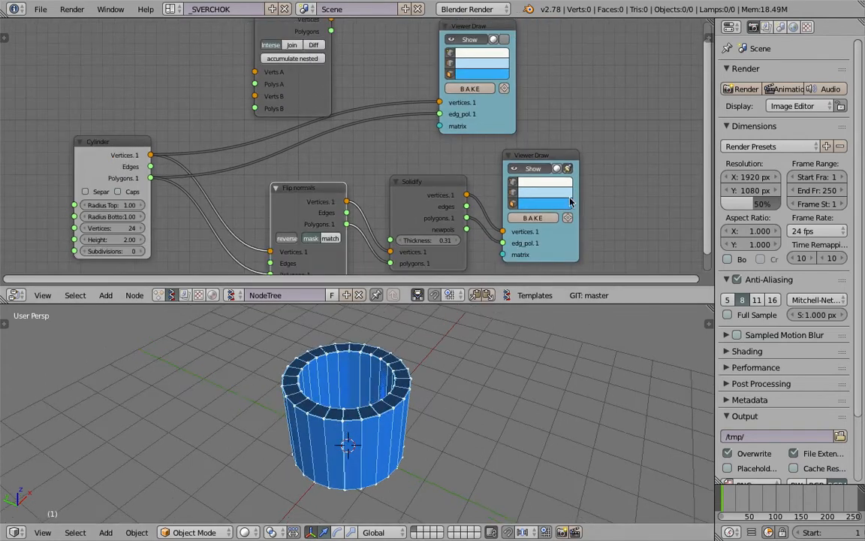
- Set the Solidify thickness to 0.16 and shift the connected Viewer Draw node slightly
{"action": "left_click_drag", "start_coordinate": [428, 241], "coordinate": [416, 241]}
{"action": "scroll", "coordinate": [436, 240], "scroll_direction": "down", "scroll_amount": 3}
{"action": "middle_click_drag", "start_coordinate": [438, 234], "coordinate": [302, 174]}
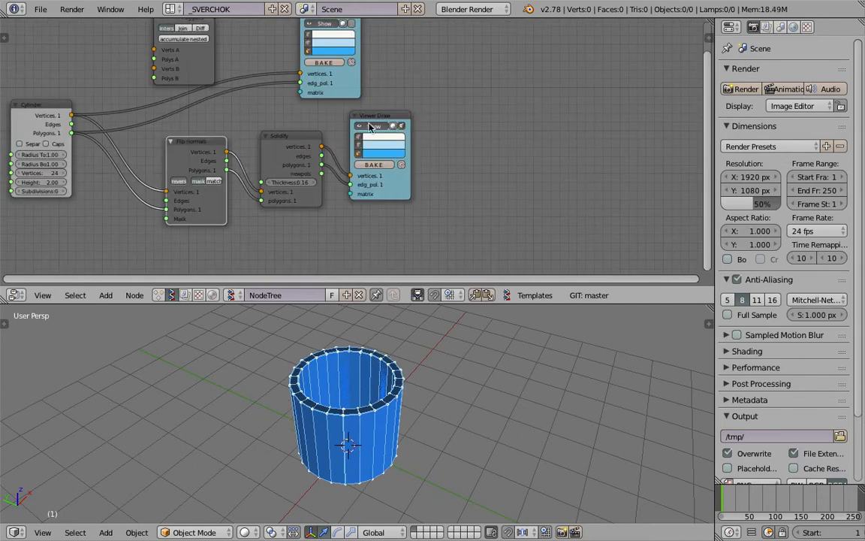
{"action": "left_click_drag", "start_coordinate": [383, 117], "coordinate": [392, 111]}
- Check the choker reference image on the desktop, return to Blender and set the Cylinder's height to 0.23
{"action": "key", "text": "ctrl+Left"}
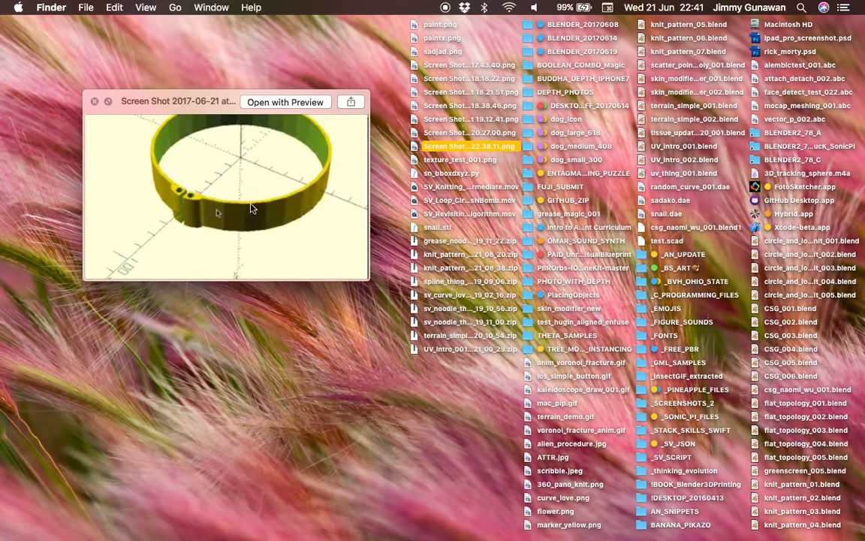
{"action": "key", "text": "ctrl+Right"}
{"action": "scroll", "coordinate": [333, 155], "scroll_direction": "up", "scroll_amount": 5}
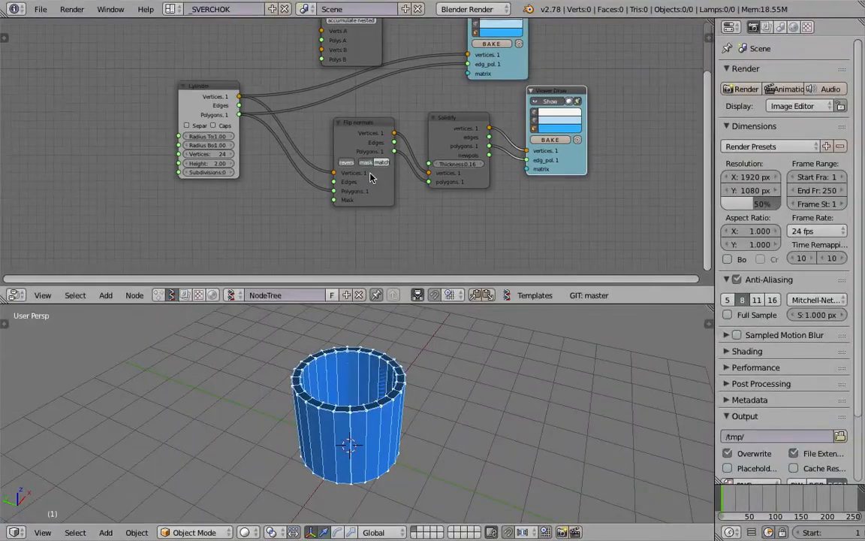
{"action": "left_click_drag", "start_coordinate": [169, 168], "coordinate": [115, 169]}
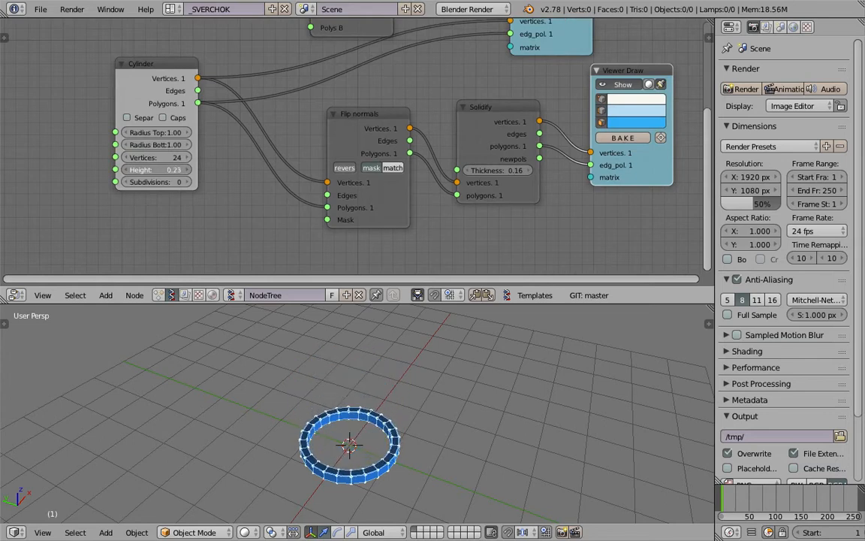
- Hide the plain cylinder's Viewer Draw preview, move that node closer to the Cylinder and save the file
{"action": "scroll", "coordinate": [416, 342], "scroll_direction": "up", "scroll_amount": 6}
{"action": "middle_click_drag", "start_coordinate": [538, 111], "coordinate": [486, 228]}
{"action": "key", "text": "ctrl+s"}
{"action": "key", "text": "Return"}
{"action": "left_click", "coordinate": [493, 72]}
{"action": "left_click", "coordinate": [493, 71]}
{"action": "left_click_drag", "start_coordinate": [493, 59], "coordinate": [411, 46]}
{"action": "key", "text": "ctrl+s"}
{"action": "key", "text": "Return"}
- Reduce the Solidify thickness to 0.07, inspect the thin ring and save the file
{"action": "scroll", "coordinate": [419, 398], "scroll_direction": "down", "scroll_amount": 2}
{"action": "key", "text": "ctrl+s"}
{"action": "mouse_move", "coordinate": [421, 402]}
{"action": "middle_mouse_down"}
{"action": "mouse_move", "coordinate": [440, 378]}
{"action": "mouse_move", "coordinate": [428, 395]}
{"action": "middle_mouse_up"}
{"action": "left_click", "coordinate": [441, 378]}
{"action": "middle_click_drag", "start_coordinate": [394, 192], "coordinate": [373, 120]}
{"action": "left_click_drag", "start_coordinate": [422, 213], "coordinate": [405, 213]}
{"action": "middle_click_drag", "start_coordinate": [492, 413], "coordinate": [402, 348]}
{"action": "key", "text": "ctrl+s"}
{"action": "left_click", "coordinate": [502, 455]}
{"action": "key", "text": "ctrl+s"}
{"action": "left_click", "coordinate": [388, 395]}
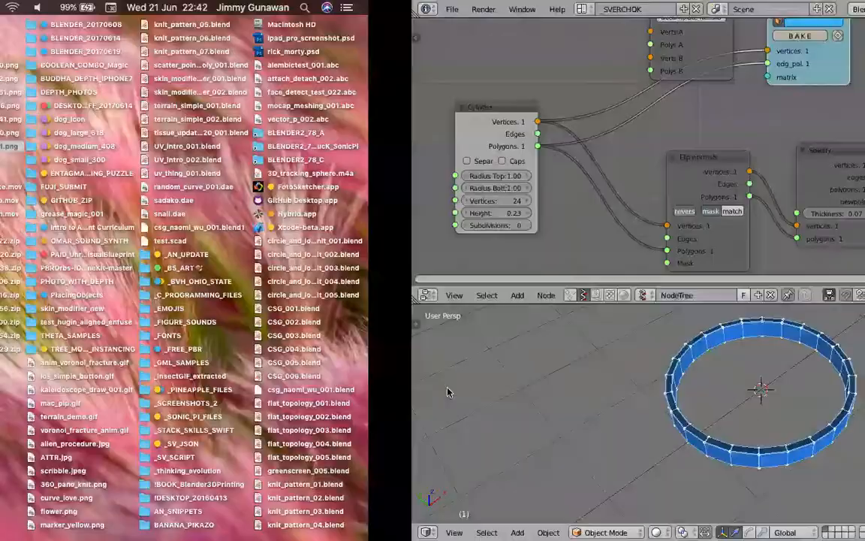
- Examine the clasp on the choker reference image on the desktop, and return to the Blender node tree
{"action": "left_click_drag", "start_coordinate": [201, 199], "coordinate": [231, 250]}
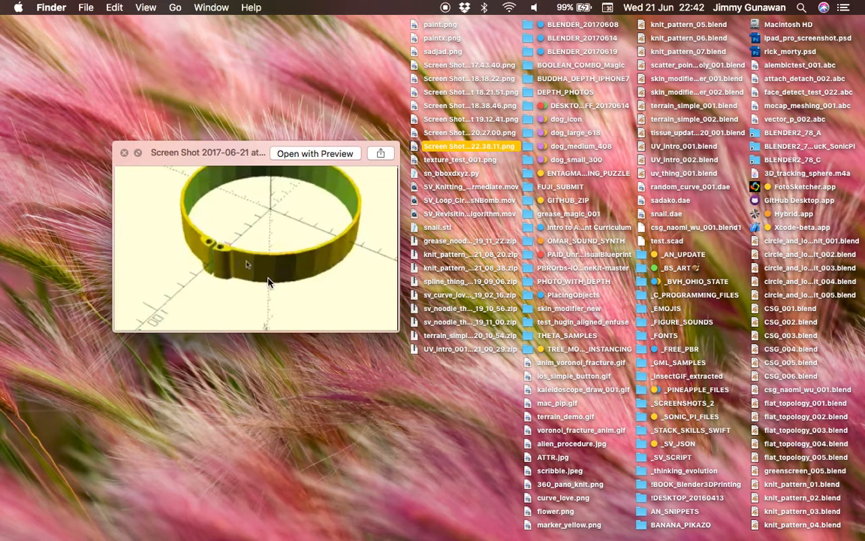
{"action": "key", "text": "ctrl+Right"}
{"action": "middle_click_drag", "start_coordinate": [475, 376], "coordinate": [475, 389]}
{"action": "middle_click_drag", "start_coordinate": [482, 194], "coordinate": [389, 200]}
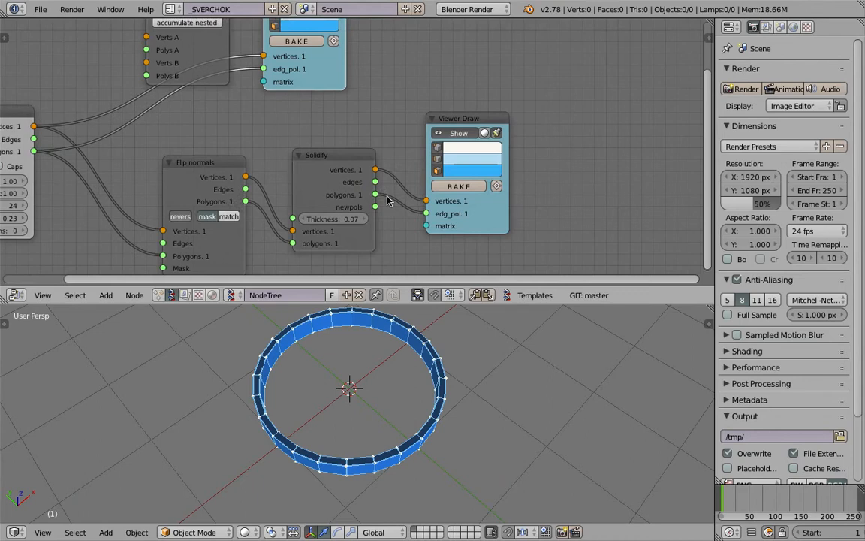
- Move the Solidify result's Viewer Draw node farther from the Solidify node and save the file
{"action": "left_click_drag", "start_coordinate": [459, 119], "coordinate": [521, 181]}
{"action": "key", "text": "ctrl+s"}
{"action": "left_click", "coordinate": [523, 180]}
{"action": "scroll", "coordinate": [497, 169], "scroll_direction": "down", "scroll_amount": 1}
{"action": "middle_click_drag", "start_coordinate": [488, 165], "coordinate": [510, 211]}
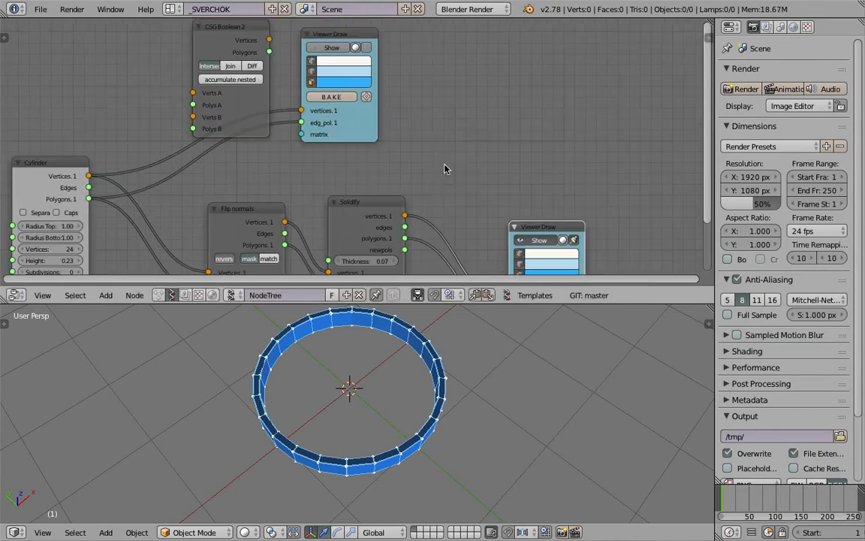
- Place the CSG Boolean 2 node beyond the Solidify node and move the Solidify result's Viewer Draw below it
{"action": "mouse_move", "coordinate": [218, 44]}
{"action": "left_mouse_down"}
{"action": "mouse_move", "coordinate": [331, 47]}
{"action": "mouse_move", "coordinate": [516, 71]}
{"action": "left_mouse_up"}
{"action": "scroll", "coordinate": [589, 139], "scroll_direction": "down", "scroll_amount": 2}
{"action": "mouse_move", "coordinate": [590, 139]}
{"action": "middle_mouse_down"}
{"action": "mouse_move", "coordinate": [527, 111]}
{"action": "mouse_move", "coordinate": [535, 106]}
{"action": "middle_mouse_up"}
{"action": "left_click_drag", "start_coordinate": [503, 183], "coordinate": [546, 231]}
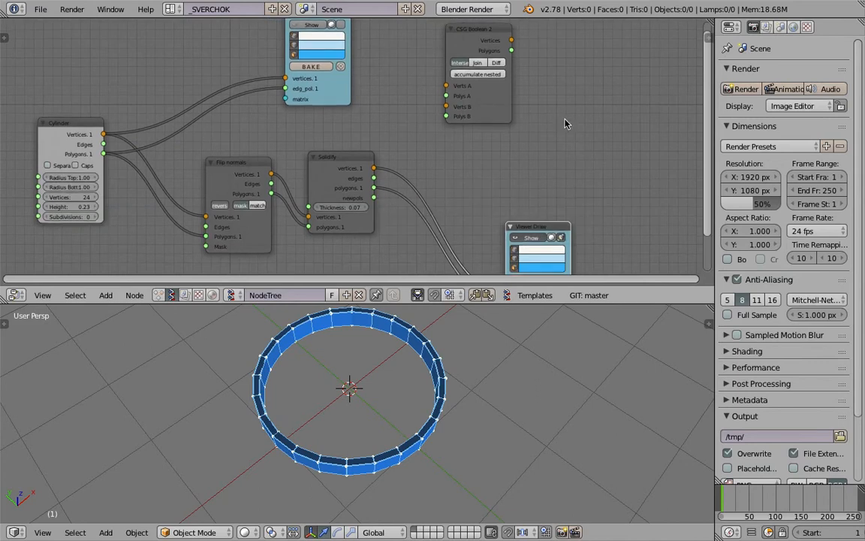
- Duplicate the Cylinder and Viewer Draw nodes, placing the copies near the CSG Boolean 2 node
{"action": "left_click_drag", "start_coordinate": [75, 132], "coordinate": [69, 125]}
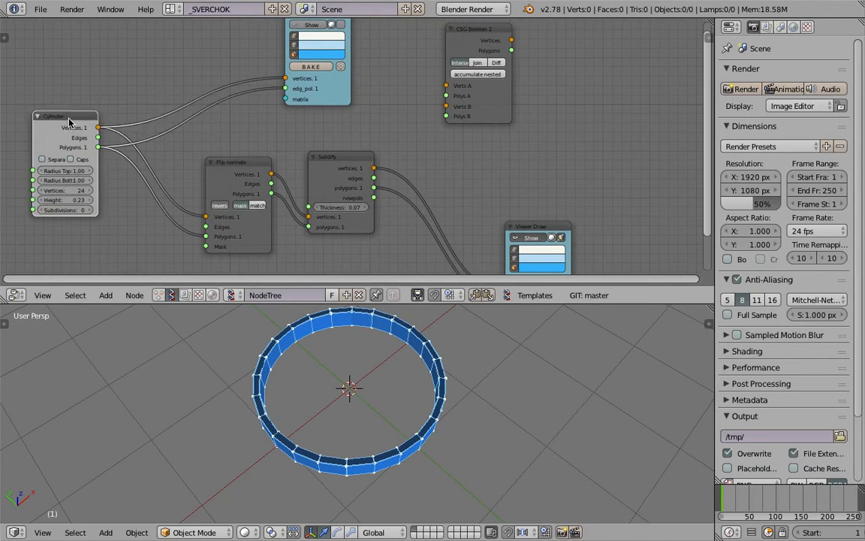
{"action": "key", "text": "shift+d"}
{"action": "left_click", "coordinate": [563, 98]}
{"action": "middle_click_drag", "start_coordinate": [515, 142], "coordinate": [428, 146]}
{"action": "left_click_drag", "start_coordinate": [443, 223], "coordinate": [418, 238]}
{"action": "key", "text": "shift+d"}
{"action": "left_click", "coordinate": [555, 86]}
- Connect the copied Cylinder's vertices and polygons to the vertices and edg_pol inputs of the new Viewer Draw, and save the file
{"action": "scroll", "coordinate": [522, 103], "scroll_direction": "up", "scroll_amount": 3}
{"action": "left_click_drag", "start_coordinate": [510, 120], "coordinate": [524, 121]}
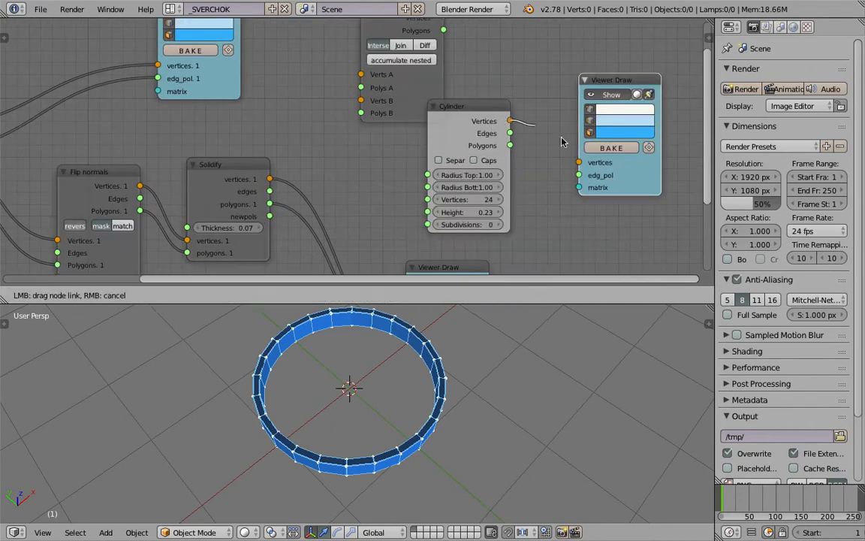
{"action": "left_click_drag", "start_coordinate": [577, 164], "coordinate": [578, 164]}
{"action": "left_click_drag", "start_coordinate": [510, 148], "coordinate": [510, 147]}
{"action": "key", "text": "ctrl+s"}
{"action": "left_click", "coordinate": [511, 146]}
- Set the copied Cylinder's top and bottom radii to 0.43, enable Caps and save the file
{"action": "left_click_drag", "start_coordinate": [476, 176], "coordinate": [434, 188]}
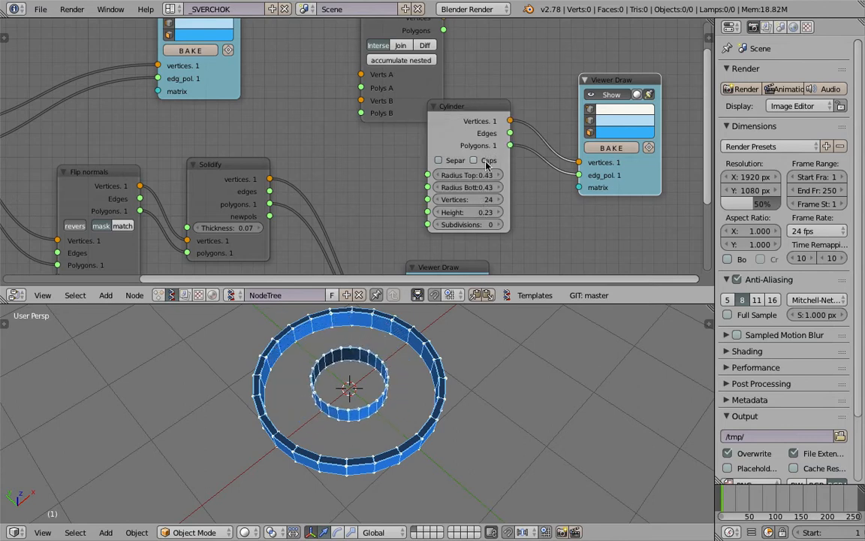
{"action": "left_click", "coordinate": [486, 162]}
{"action": "middle_click_drag", "start_coordinate": [465, 362], "coordinate": [480, 365]}
{"action": "key", "text": "ctrl+s"}
{"action": "left_click", "coordinate": [480, 365]}
- Reduce the capped Cylinder's top and bottom radii to 0.19 and save the file
{"action": "scroll", "coordinate": [488, 206], "scroll_direction": "up", "scroll_amount": 1}
{"action": "left_click_drag", "start_coordinate": [483, 101], "coordinate": [456, 100]}
{"action": "left_click_drag", "start_coordinate": [465, 187], "coordinate": [448, 187]}
{"action": "key", "text": "ctrl+s"}
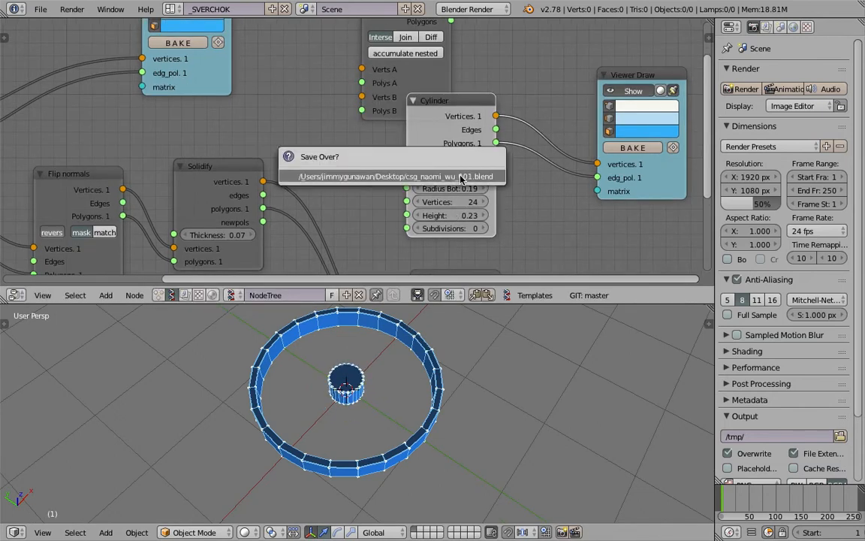
{"action": "left_click", "coordinate": [462, 180]}
- Set the small Cylinder's vertices to 12, spread its node and Viewer Draw apart, and save the file
{"action": "middle_click_drag", "start_coordinate": [621, 213], "coordinate": [540, 253]}
{"action": "left_click_drag", "start_coordinate": [577, 206], "coordinate": [611, 108]}
{"action": "middle_click_drag", "start_coordinate": [472, 160], "coordinate": [476, 212]}
{"action": "left_click_drag", "start_coordinate": [612, 173], "coordinate": [638, 164]}
{"action": "middle_click_drag", "start_coordinate": [457, 181], "coordinate": [458, 107]}
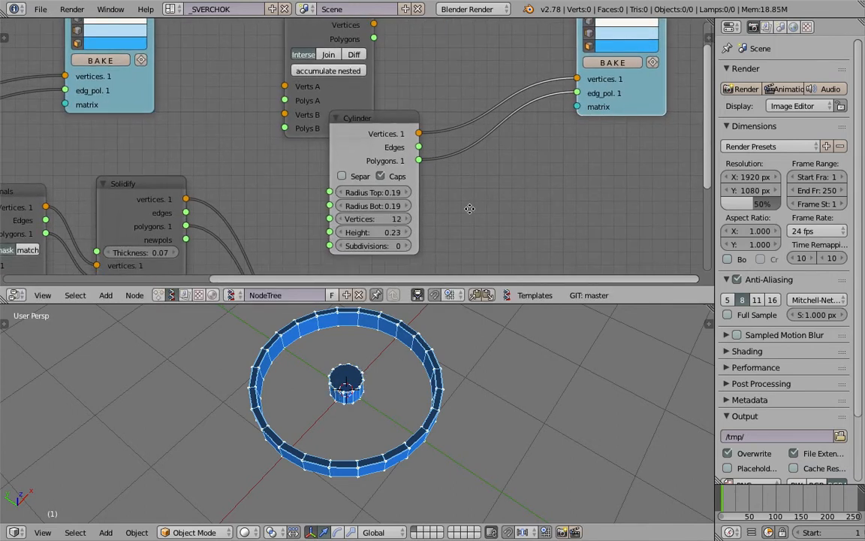
{"action": "middle_click_drag", "start_coordinate": [469, 209], "coordinate": [462, 220]}
{"action": "left_click_drag", "start_coordinate": [393, 165], "coordinate": [372, 174]}
{"action": "key", "text": "ctrl+s"}
{"action": "left_click", "coordinate": [358, 160]}
{"action": "middle_click_drag", "start_coordinate": [443, 106], "coordinate": [430, 147]}
{"action": "key", "text": "shift+a"}
{"action": "left_click", "coordinate": [443, 81]}
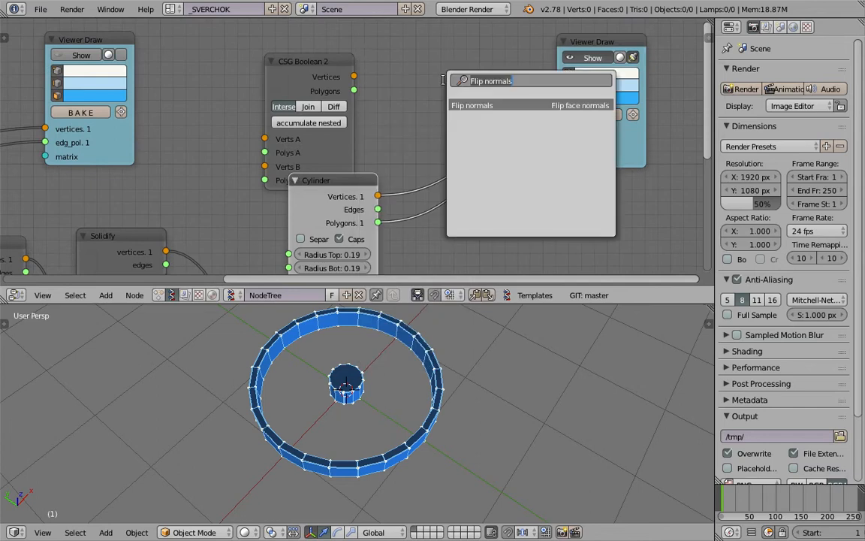
{"action": "type", "text": "apply"}
{"action": "key", "text": "Down"}
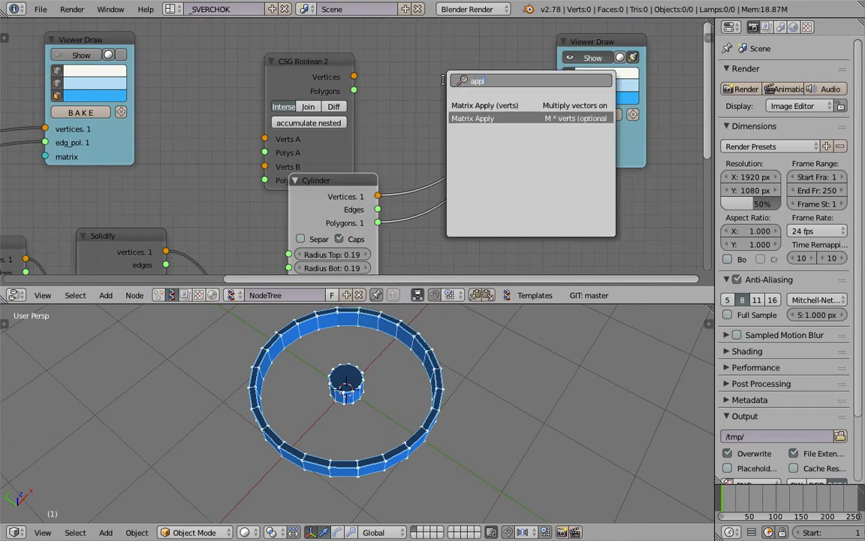
{"action": "key", "text": "Return"}
{"action": "left_click", "coordinate": [410, 11]}
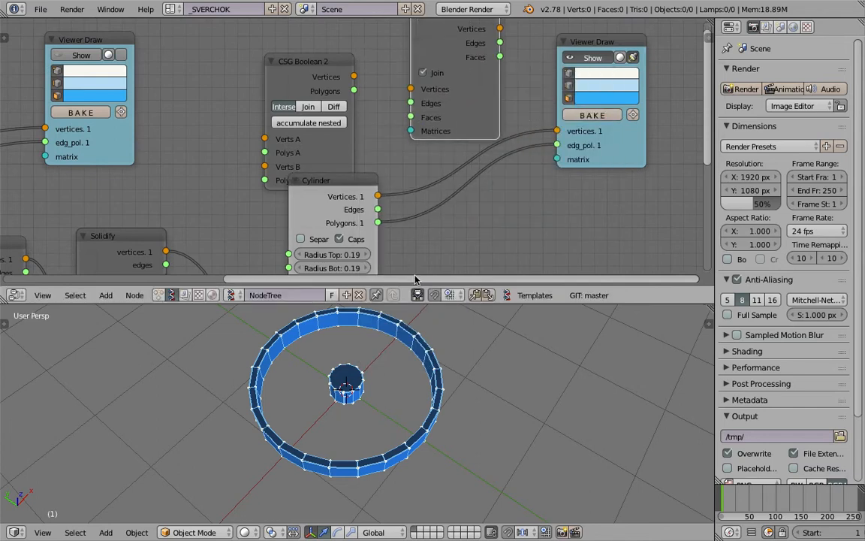
{"action": "middle_click_drag", "start_coordinate": [476, 138], "coordinate": [481, 172]}
{"action": "key", "text": "x"}
- Move the small Cylinder's Viewer Draw node down and farther from it, and save the file
{"action": "left_click_drag", "start_coordinate": [610, 79], "coordinate": [642, 144]}
{"action": "key", "text": "ctrl+s"}
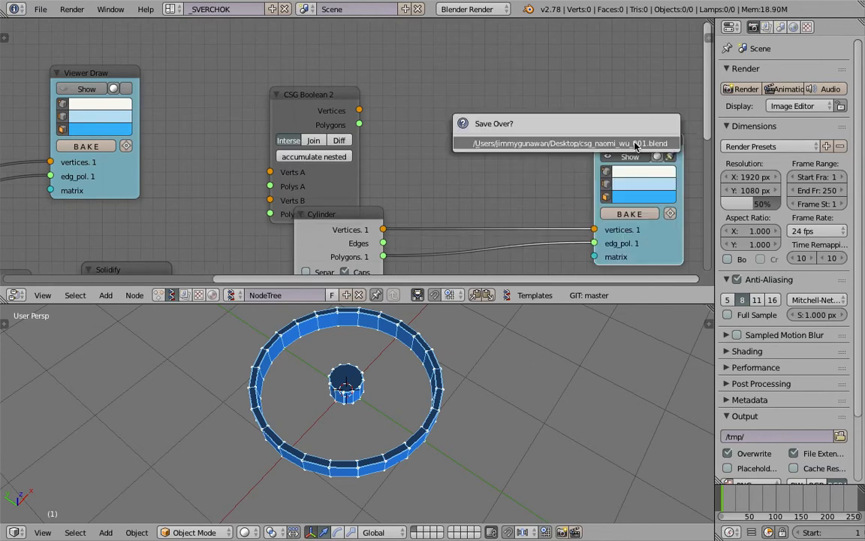
{"action": "left_click", "coordinate": [638, 144]}
- Add a Matrix Apply (verts) node above the links between the small Cylinder and its Viewer Draw, and save the file
{"action": "key", "text": "shift+a"}
{"action": "left_click", "coordinate": [507, 93]}
{"action": "key", "text": "BackSpace"}
{"action": "type", "text": "matrix"}
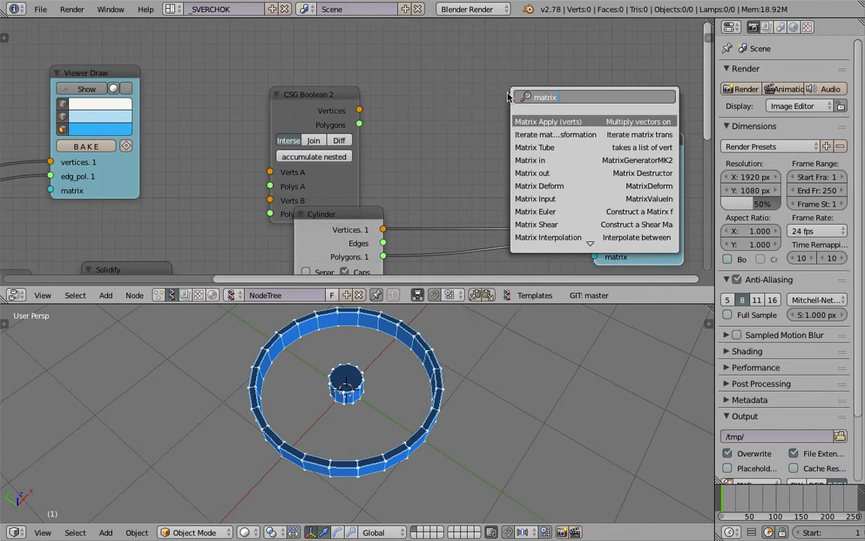
{"action": "key", "text": "Return"}
{"action": "left_click", "coordinate": [479, 104]}
{"action": "key", "text": "ctrl+s"}
{"action": "left_click", "coordinate": [479, 105]}
- Connect the small Cylinder's vertices to Matrix Apply (verts) and move the CSG Boolean 2 node out of the way
{"action": "middle_click_drag", "start_coordinate": [385, 208], "coordinate": [370, 179]}
{"action": "left_click_drag", "start_coordinate": [369, 201], "coordinate": [463, 109]}
{"action": "left_click_drag", "start_coordinate": [301, 79], "coordinate": [245, 51]}
{"action": "middle_click_drag", "start_coordinate": [379, 50], "coordinate": [376, 70]}
- Add a Matrix in node and connect its matrix to the Matrixes input of Matrix Apply (verts)
{"action": "key", "text": "alt+space"}
{"action": "type", "text": "matr"}
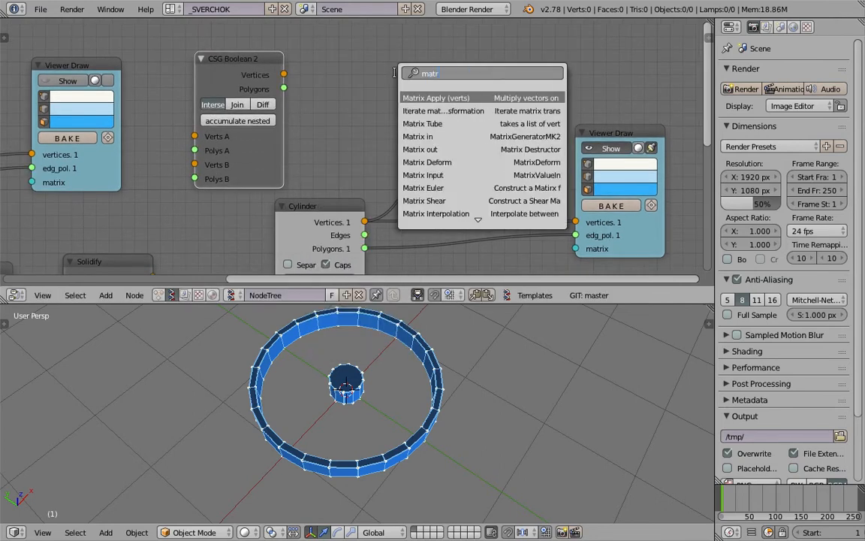
{"action": "type", "text": "x"}
{"action": "key", "text": "BackSpace"}
{"action": "key", "text": "BackSpace"}
{"action": "key", "text": "BackSpace"}
{"action": "key", "text": "BackSpace"}
{"action": "key", "text": "BackSpace"}
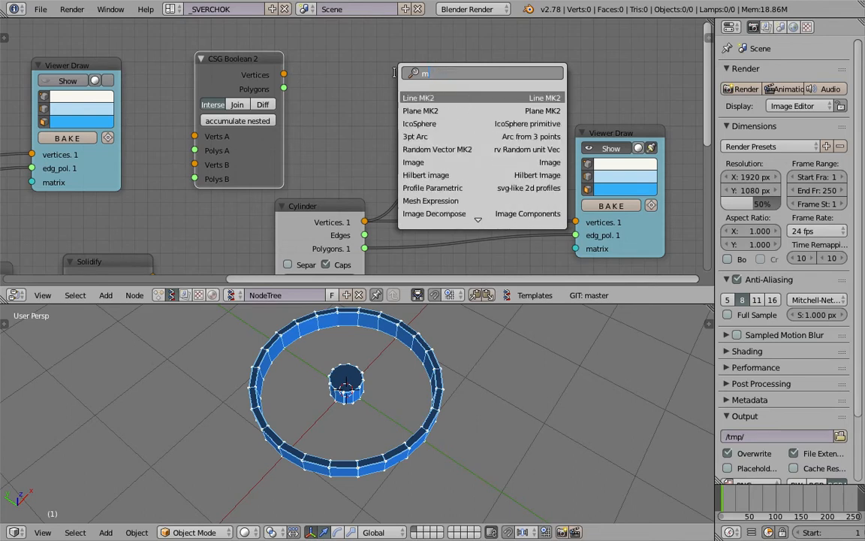
{"action": "type", "text": "vector"}
{"action": "key", "text": "ctrl+a"}
{"action": "type", "text": "matrix in"}
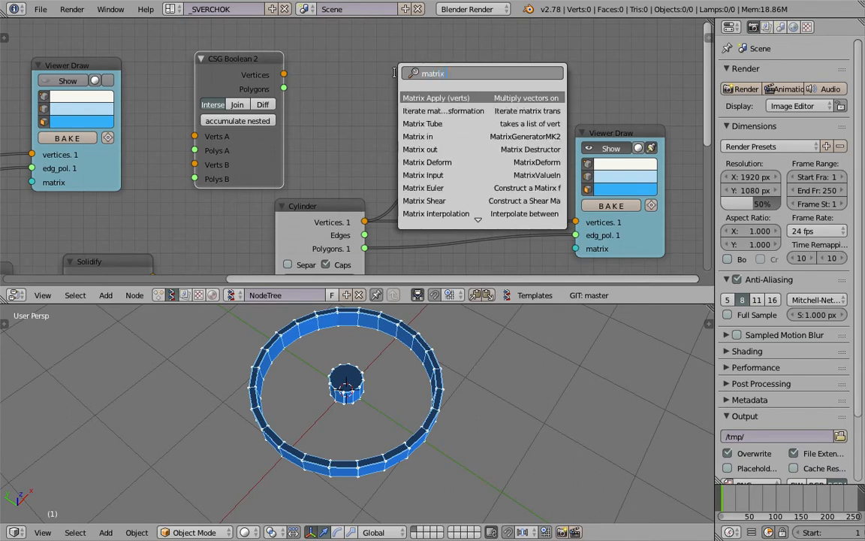
{"action": "key", "text": "Return"}
{"action": "left_click", "coordinate": [337, 49]}
{"action": "left_click_drag", "start_coordinate": [423, 68], "coordinate": [460, 143]}
- Move CSG Boolean 2 aside, add a Vector in node and connect it to the Location input of Matrix in
{"action": "left_click_drag", "start_coordinate": [263, 61], "coordinate": [218, 126]}
{"action": "scroll", "coordinate": [216, 83], "scroll_direction": "up", "scroll_amount": 2}
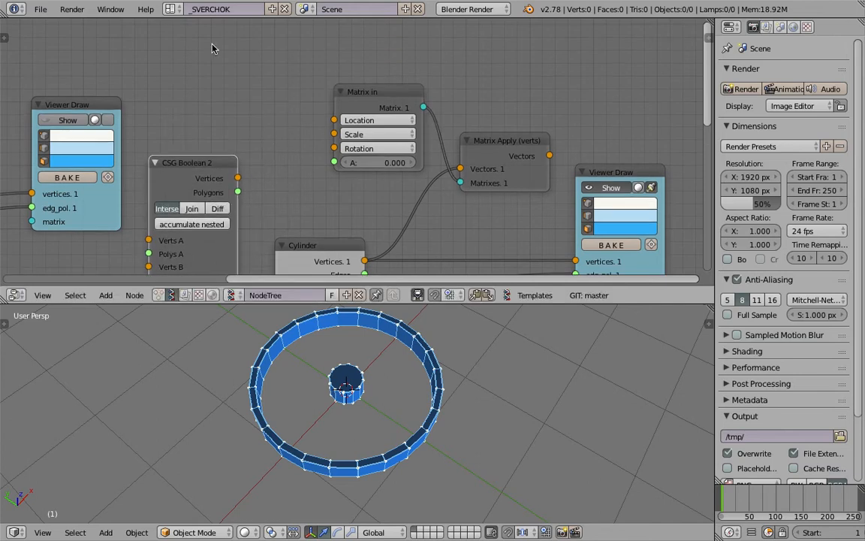
{"action": "key", "text": "alt+space"}
{"action": "type", "text": "vector in"}
{"action": "key", "text": "Return"}
{"action": "left_click", "coordinate": [264, 72]}
{"action": "left_click_drag", "start_coordinate": [303, 83], "coordinate": [334, 120]}
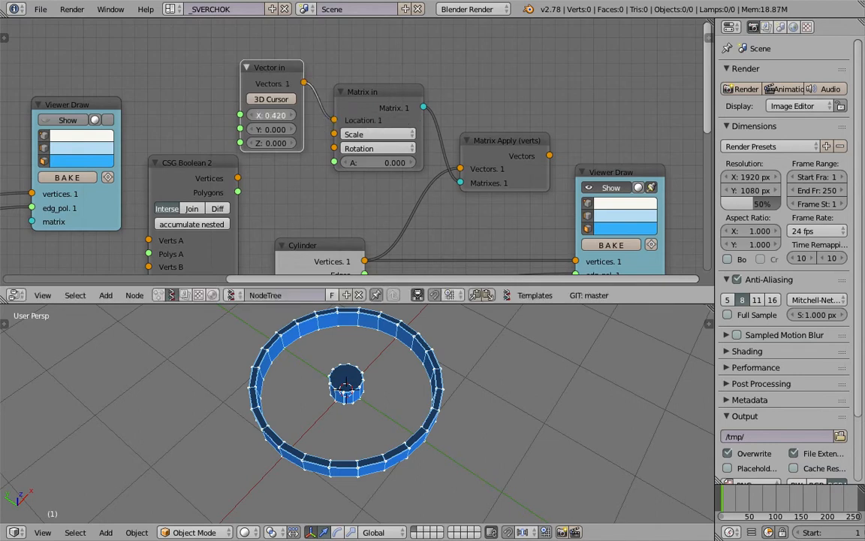
- Feed the Matrix Apply (verts) vectors into the small Cylinder's Viewer Draw and set the location vector's X to 0.99
{"action": "left_click_drag", "start_coordinate": [547, 159], "coordinate": [576, 261]}
{"action": "mouse_move", "coordinate": [272, 115]}
{"action": "left_mouse_down"}
{"action": "mouse_move", "coordinate": [294, 115]}
{"action": "mouse_move", "coordinate": [284, 114]}
{"action": "left_mouse_up"}
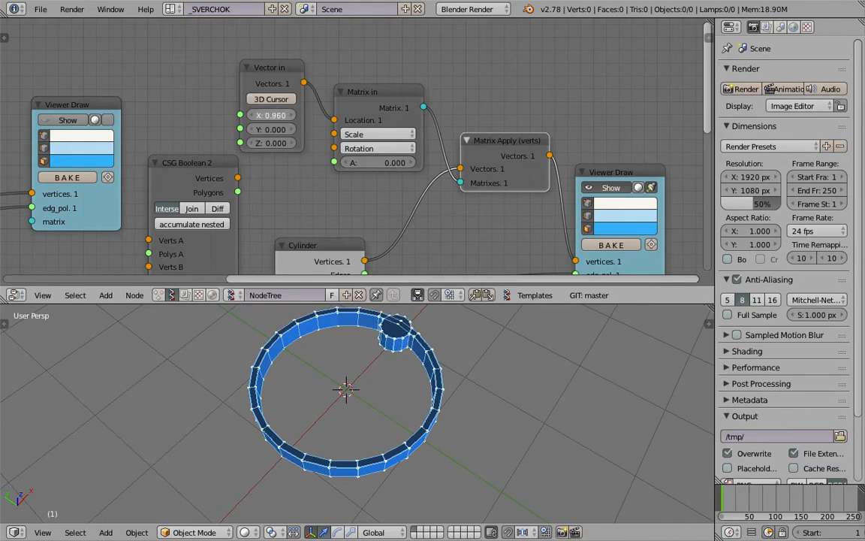
{"action": "middle_click_drag", "start_coordinate": [443, 353], "coordinate": [414, 319]}
{"action": "scroll", "coordinate": [488, 413], "scroll_direction": "up", "scroll_amount": 3}
{"action": "middle_click_drag", "start_coordinate": [495, 417], "coordinate": [379, 368]}
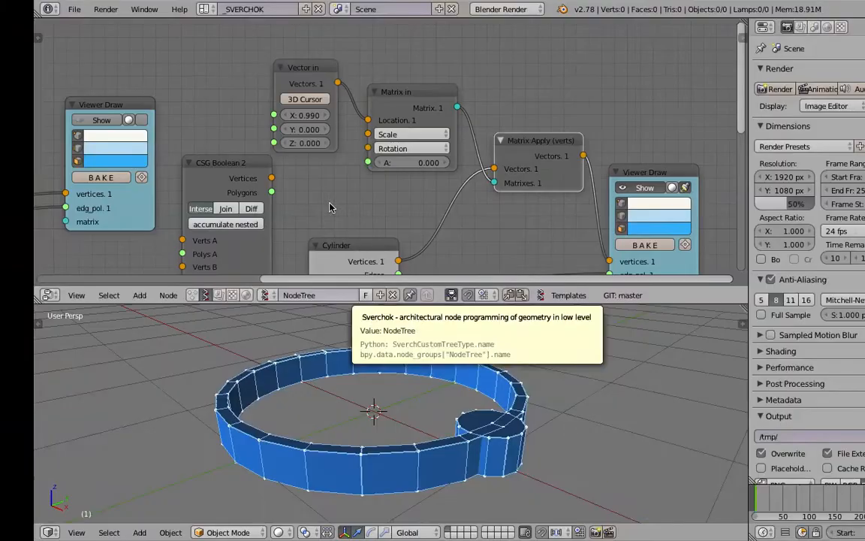
- Spread out the Viewer Draw and matrix nodes to make room, and save the file
{"action": "middle_click_drag", "start_coordinate": [481, 225], "coordinate": [478, 118]}
{"action": "left_click_drag", "start_coordinate": [556, 78], "coordinate": [618, 104]}
{"action": "middle_click_drag", "start_coordinate": [390, 169], "coordinate": [398, 146]}
{"action": "left_click_drag", "start_coordinate": [270, 141], "coordinate": [294, 122]}
{"action": "key", "text": "ctrl+s"}
{"action": "mouse_move", "coordinate": [291, 98]}
{"action": "middle_mouse_down"}
{"action": "mouse_move", "coordinate": [290, 189]}
{"action": "mouse_move", "coordinate": [312, 119]}
{"action": "middle_mouse_up"}
{"action": "left_click", "coordinate": [289, 189]}
- Duplicate the Vector in node and connect the copy to the Scale input of Matrix in
{"action": "key", "text": "shift+d"}
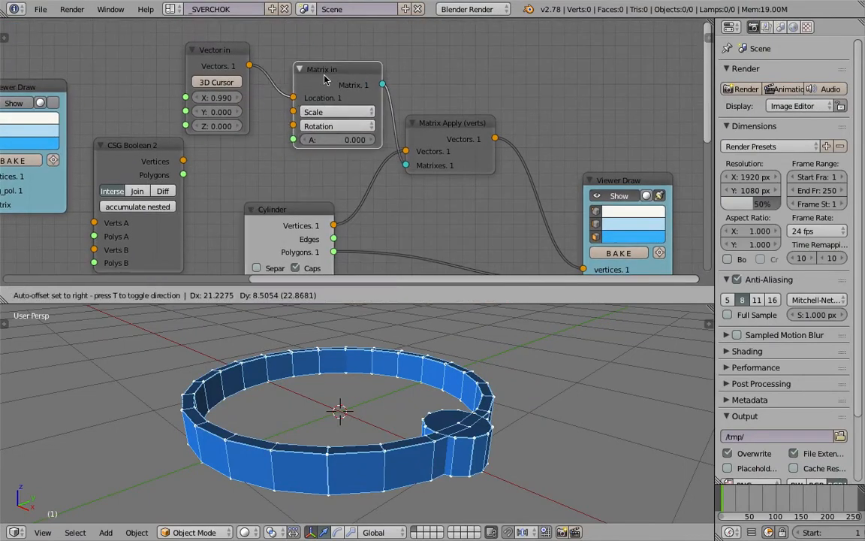
{"action": "left_click", "coordinate": [151, 92]}
{"action": "left_click_drag", "start_coordinate": [217, 103], "coordinate": [353, 170]}
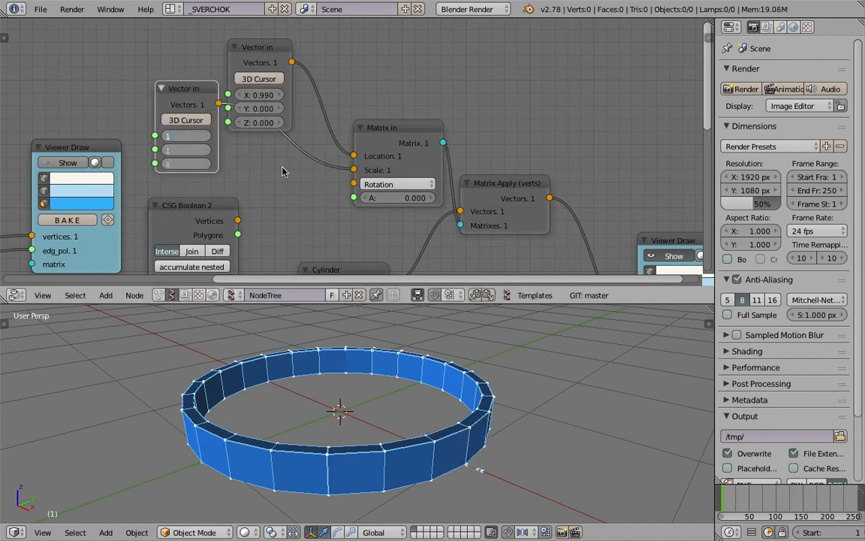
- Set the scale vector to X 1, Y 1.39 and Z 1.21, and save the file
{"action": "type", "text": "1"}
{"action": "key", "text": "Return"}
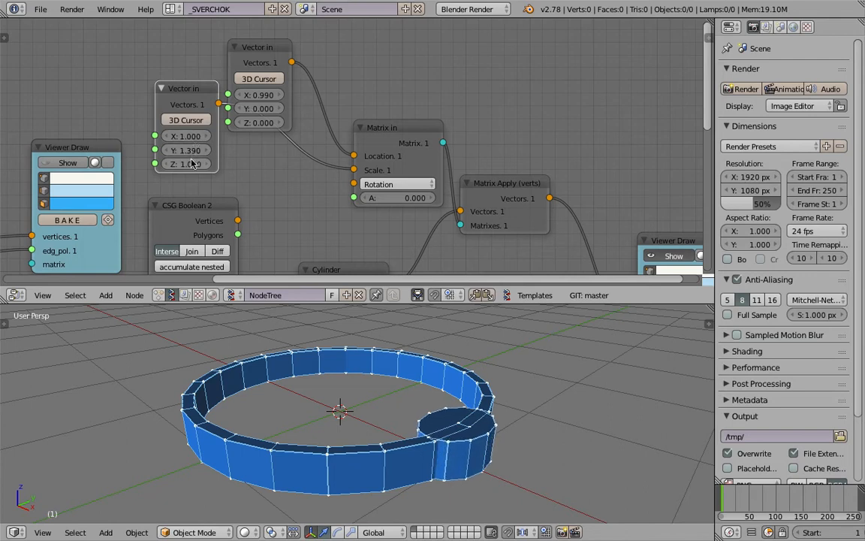
{"action": "middle_click_drag", "start_coordinate": [486, 447], "coordinate": [425, 437]}
{"action": "key", "text": "ctrl+s"}
{"action": "left_click", "coordinate": [441, 394]}
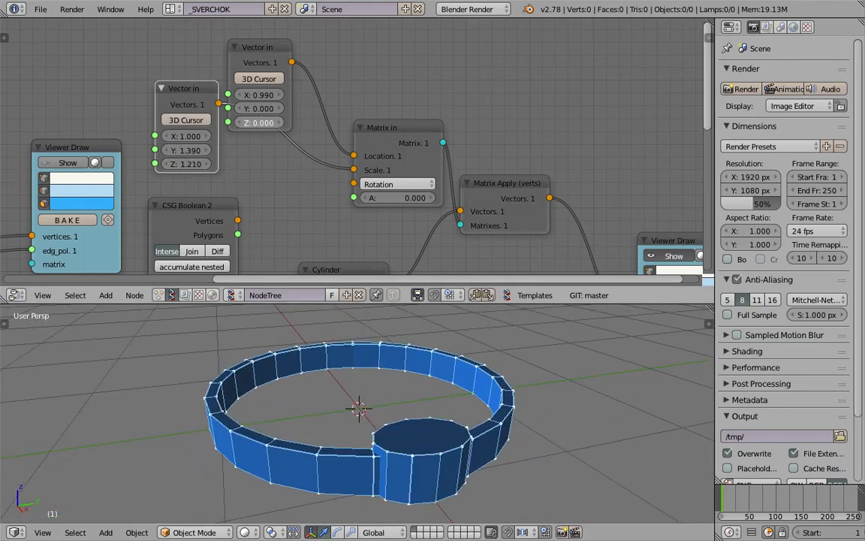
- Set the location vector's Z to -0.03 and check the clasp cylinder against the ring
{"action": "left_click_drag", "start_coordinate": [259, 123], "coordinate": [254, 122]}
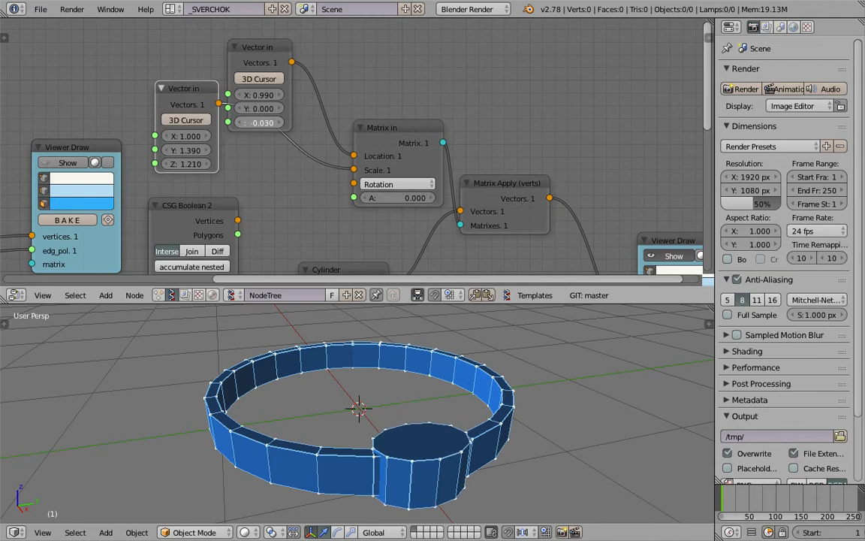
{"action": "mouse_move", "coordinate": [473, 423]}
{"action": "middle_mouse_down"}
{"action": "mouse_move", "coordinate": [432, 324]}
{"action": "mouse_move", "coordinate": [518, 455]}
{"action": "mouse_move", "coordinate": [526, 420]}
{"action": "mouse_move", "coordinate": [492, 401]}
{"action": "mouse_move", "coordinate": [480, 405]}
{"action": "mouse_move", "coordinate": [482, 378]}
{"action": "mouse_move", "coordinate": [426, 433]}
{"action": "mouse_move", "coordinate": [412, 437]}
{"action": "mouse_move", "coordinate": [404, 413]}
{"action": "mouse_move", "coordinate": [380, 392]}
{"action": "mouse_move", "coordinate": [403, 401]}
{"action": "middle_mouse_up"}
{"action": "scroll", "coordinate": [409, 421], "scroll_direction": "down", "scroll_amount": 2}
- Move CSG Boolean 2 beyond the clasp cylinder's Viewer Draw and save the file
{"action": "middle_click_drag", "start_coordinate": [453, 169], "coordinate": [353, 122]}
{"action": "scroll", "coordinate": [357, 126], "scroll_direction": "down", "scroll_amount": 1}
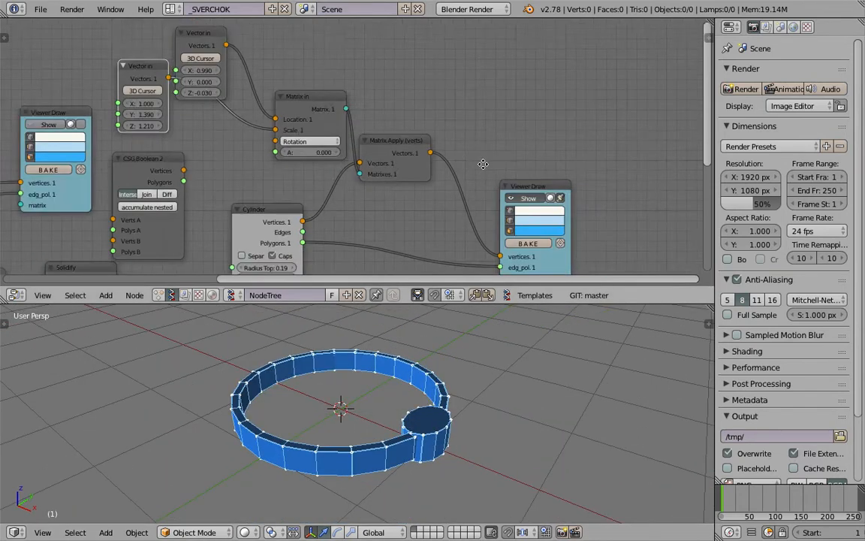
{"action": "middle_click_drag", "start_coordinate": [531, 186], "coordinate": [429, 138]}
{"action": "left_click_drag", "start_coordinate": [429, 137], "coordinate": [451, 131]}
{"action": "scroll", "coordinate": [480, 167], "scroll_direction": "down", "scroll_amount": 1}
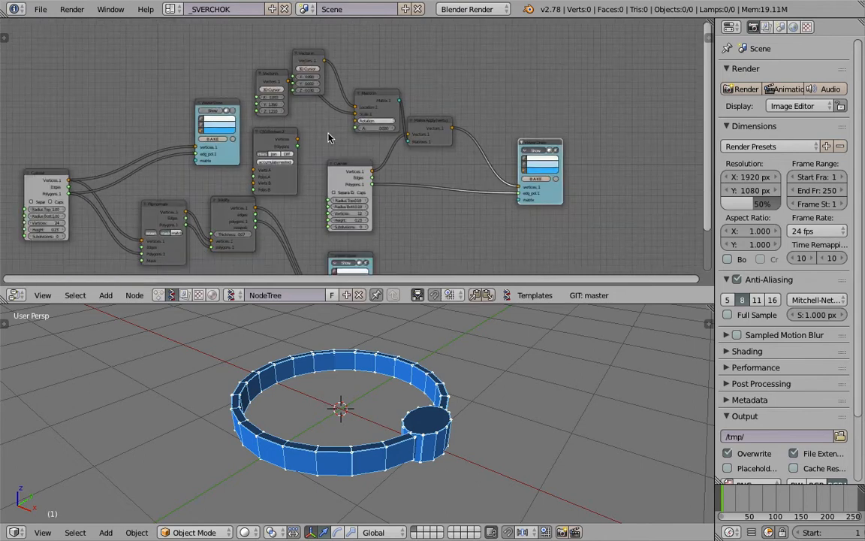
{"action": "left_click_drag", "start_coordinate": [280, 136], "coordinate": [634, 142]}
{"action": "middle_click_drag", "start_coordinate": [634, 143], "coordinate": [416, 85]}
{"action": "key", "text": "ctrl+s"}
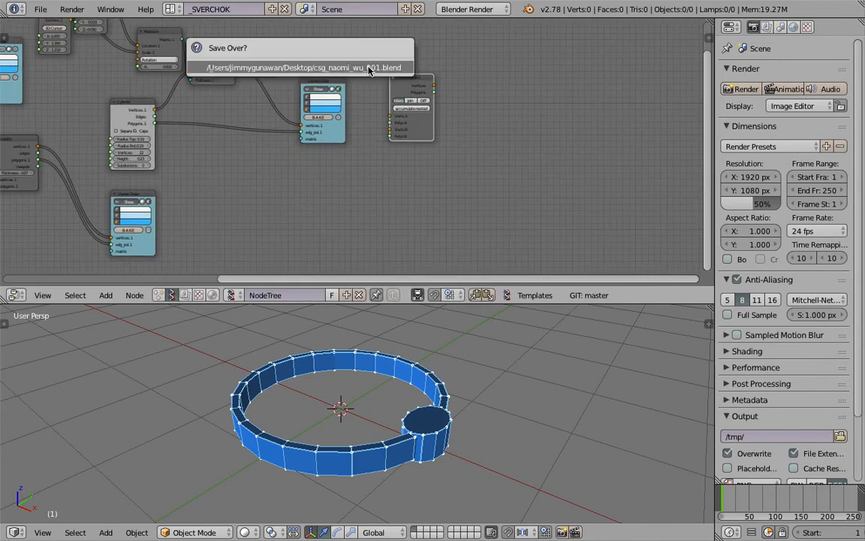
{"action": "left_click", "coordinate": [368, 71]}
- Make the node editor area taller and reposition the clasp's Viewer Draw and Matrix Apply (verts) nodes
{"action": "middle_click_drag", "start_coordinate": [348, 85], "coordinate": [440, 114]}
{"action": "scroll", "coordinate": [440, 114], "scroll_direction": "up", "scroll_amount": 1}
{"action": "left_click_drag", "start_coordinate": [507, 304], "coordinate": [503, 337]}
{"action": "middle_click_drag", "start_coordinate": [392, 219], "coordinate": [426, 230]}
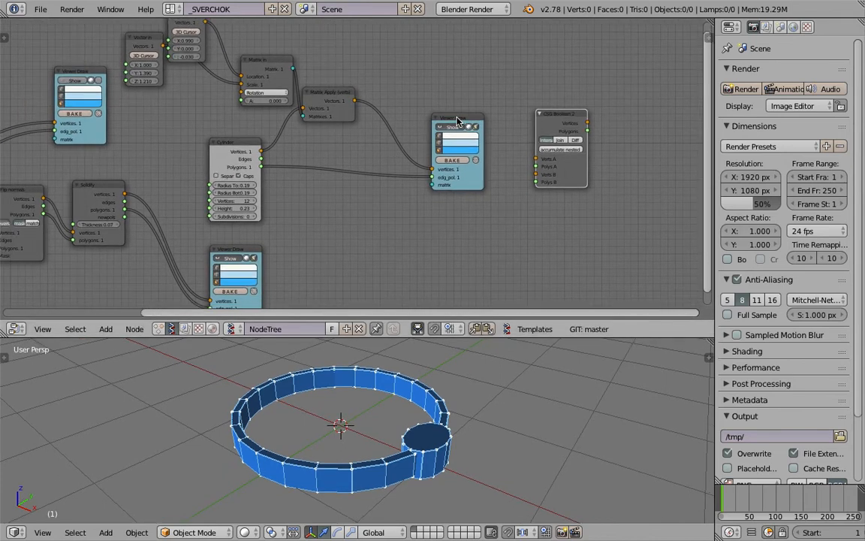
{"action": "left_click_drag", "start_coordinate": [458, 121], "coordinate": [430, 109]}
{"action": "left_click_drag", "start_coordinate": [336, 94], "coordinate": [343, 85]}
{"action": "middle_click_drag", "start_coordinate": [332, 97], "coordinate": [377, 124]}
{"action": "scroll", "coordinate": [143, 123], "scroll_direction": "down", "scroll_amount": 1}
- Duplicate the ring's Cylinder node and place the copy above the original
{"action": "middle_click_drag", "start_coordinate": [141, 122], "coordinate": [262, 133]}
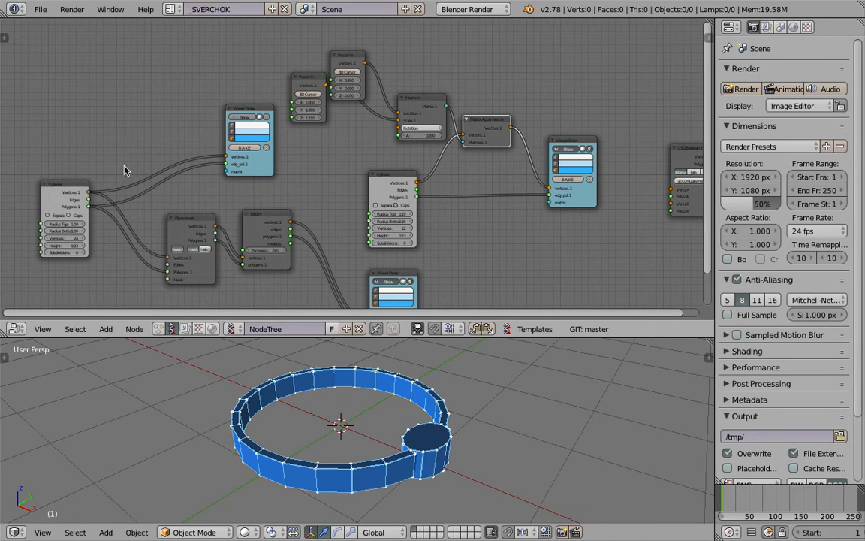
{"action": "left_click_drag", "start_coordinate": [54, 189], "coordinate": [53, 207]}
{"action": "key", "text": "shift+d"}
{"action": "left_click", "coordinate": [91, 110]}
{"action": "scroll", "coordinate": [104, 118], "scroll_direction": "up", "scroll_amount": 4}
{"action": "middle_click_drag", "start_coordinate": [112, 117], "coordinate": [224, 154]}
{"action": "scroll", "coordinate": [188, 139], "scroll_direction": "up", "scroll_amount": 2}
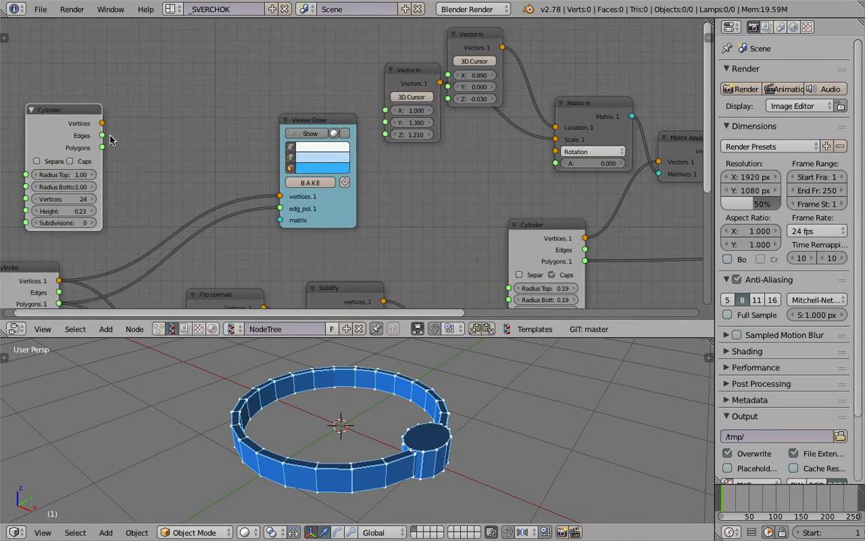
- Connect the new Cylinder's vertices and polygons to the first Viewer Draw, enable its Caps and save the file
{"action": "mouse_move", "coordinate": [101, 123]}
{"action": "left_mouse_down"}
{"action": "mouse_move", "coordinate": [298, 197]}
{"action": "mouse_move", "coordinate": [279, 196]}
{"action": "left_mouse_up"}
{"action": "left_click_drag", "start_coordinate": [102, 147], "coordinate": [280, 208]}
{"action": "key", "text": "ctrl+s"}
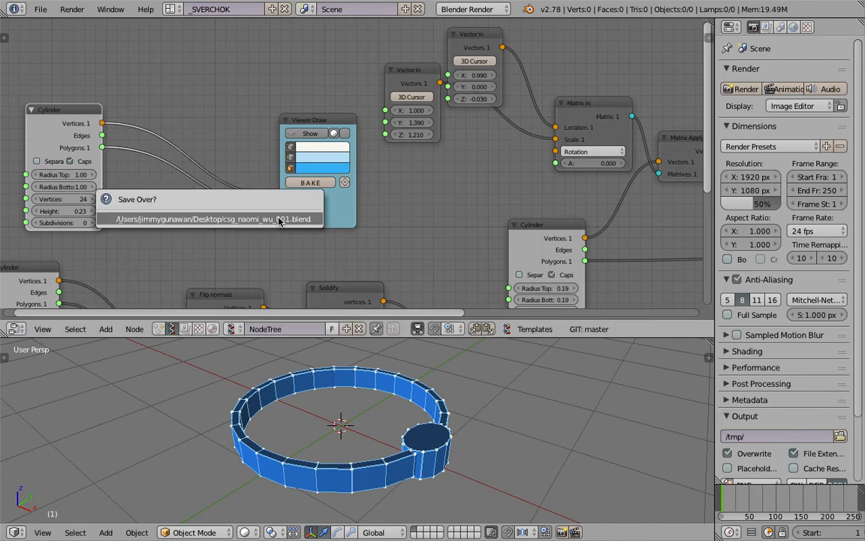
{"action": "left_click", "coordinate": [279, 219]}
- Bring the first Viewer Draw closer to its Cylinder, widen the node editor, adjust the clasp's Viewer Draw position and save the file
{"action": "scroll", "coordinate": [340, 145], "scroll_direction": "down", "scroll_amount": 1}
{"action": "left_click_drag", "start_coordinate": [226, 66], "coordinate": [165, 57]}
{"action": "scroll", "coordinate": [344, 119], "scroll_direction": "down", "scroll_amount": 3}
{"action": "middle_click_drag", "start_coordinate": [356, 121], "coordinate": [328, 107]}
{"action": "mouse_move", "coordinate": [453, 116]}
{"action": "middle_mouse_down"}
{"action": "mouse_move", "coordinate": [437, 100]}
{"action": "mouse_move", "coordinate": [432, 110]}
{"action": "middle_mouse_up"}
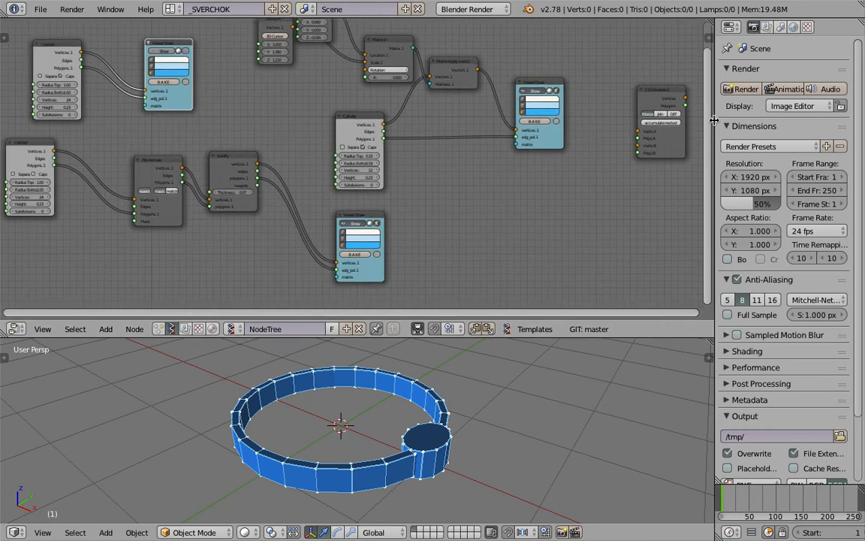
{"action": "left_click_drag", "start_coordinate": [714, 120], "coordinate": [747, 122]}
{"action": "mouse_move", "coordinate": [542, 99]}
{"action": "middle_mouse_down"}
{"action": "mouse_move", "coordinate": [440, 127]}
{"action": "mouse_move", "coordinate": [358, 178]}
{"action": "middle_mouse_up"}
{"action": "scroll", "coordinate": [437, 135], "scroll_direction": "up", "scroll_amount": 2}
{"action": "left_click_drag", "start_coordinate": [395, 133], "coordinate": [405, 127]}
{"action": "mouse_move", "coordinate": [460, 412]}
{"action": "middle_mouse_down"}
{"action": "mouse_move", "coordinate": [466, 417]}
{"action": "mouse_move", "coordinate": [406, 402]}
{"action": "mouse_move", "coordinate": [475, 440]}
{"action": "middle_mouse_up"}
{"action": "scroll", "coordinate": [475, 440], "scroll_direction": "up", "scroll_amount": 1}
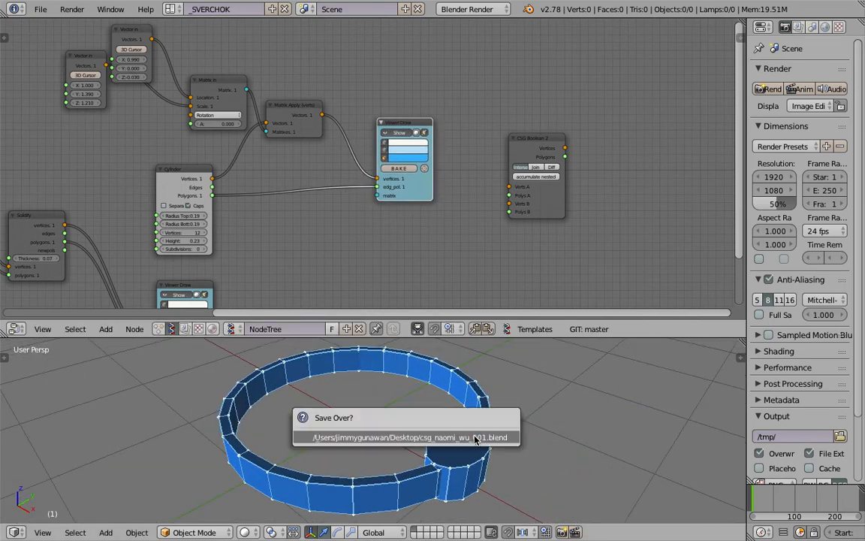
- Connect the Matrix Apply (verts) vectors to Verts A and the small Cylinder's polygons to Polys A of CSG Boolean 2
{"action": "scroll", "coordinate": [443, 227], "scroll_direction": "up", "scroll_amount": 2}
{"action": "middle_click_drag", "start_coordinate": [436, 231], "coordinate": [477, 186]}
{"action": "scroll", "coordinate": [439, 220], "scroll_direction": "down", "scroll_amount": 1}
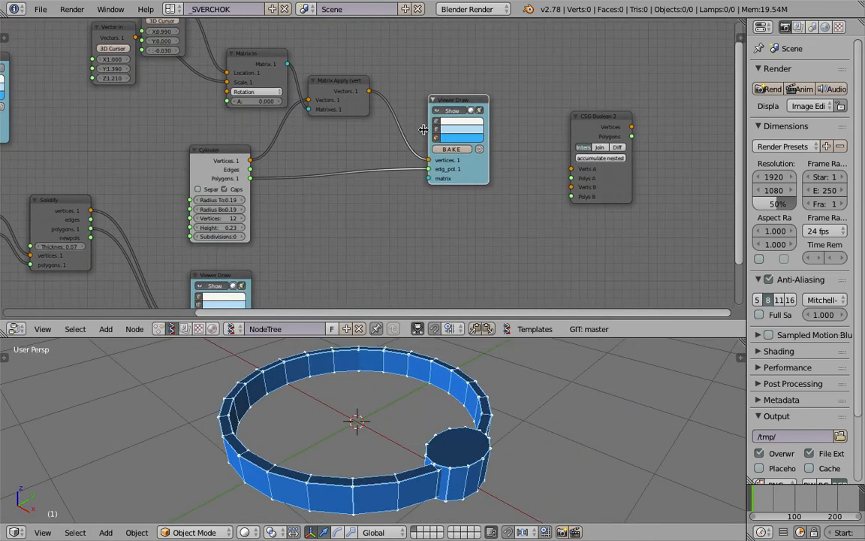
{"action": "left_click_drag", "start_coordinate": [370, 92], "coordinate": [489, 143]}
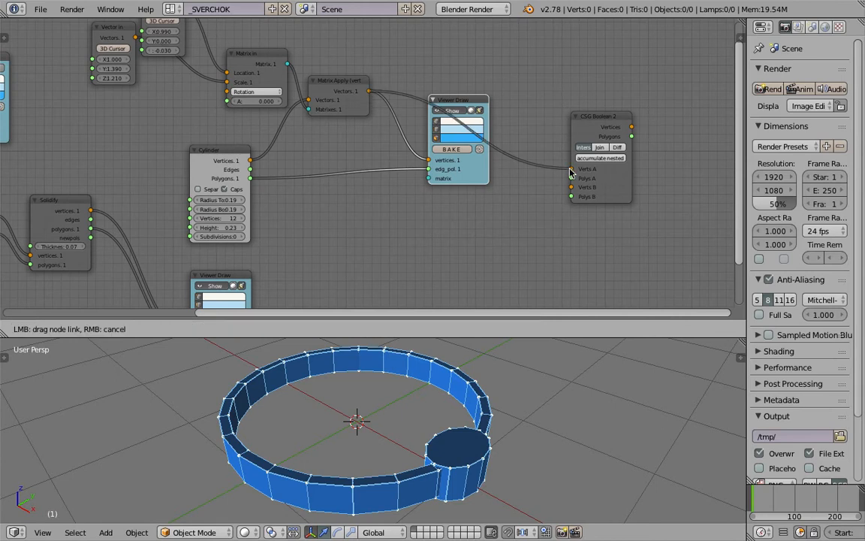
{"action": "left_click_drag", "start_coordinate": [569, 173], "coordinate": [571, 169]}
{"action": "left_click_drag", "start_coordinate": [256, 179], "coordinate": [312, 183]}
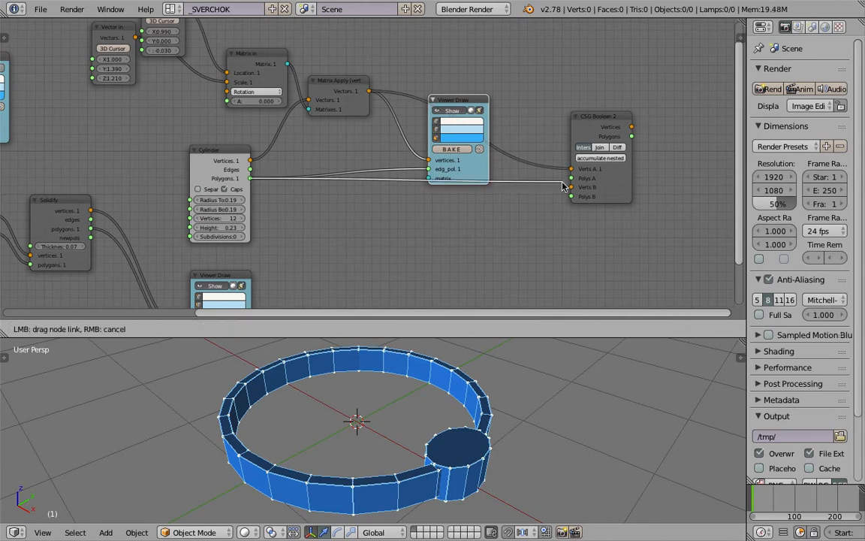
{"action": "left_click_drag", "start_coordinate": [569, 184], "coordinate": [572, 179]}
{"action": "scroll", "coordinate": [508, 180], "scroll_direction": "down", "scroll_amount": 2}
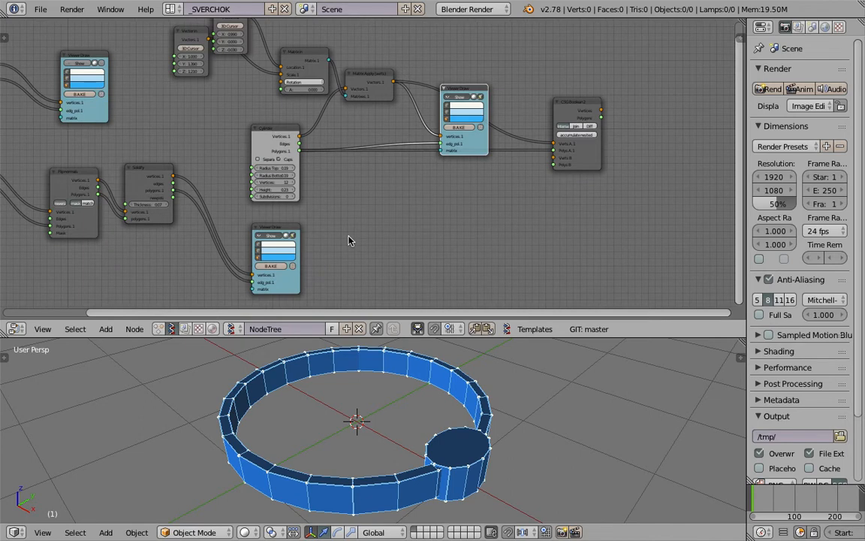
- Try Solidify's vertices and polygons as Verts B and Polys B of CSG Boolean 2, and cut all the Boolean's input links
{"action": "scroll", "coordinate": [314, 227], "scroll_direction": "down", "scroll_amount": 1}
{"action": "left_click_drag", "start_coordinate": [314, 227], "coordinate": [353, 233]}
{"action": "scroll", "coordinate": [215, 216], "scroll_direction": "up", "scroll_amount": 1}
{"action": "left_click_drag", "start_coordinate": [194, 172], "coordinate": [624, 155]}
{"action": "mouse_move", "coordinate": [193, 244]}
{"action": "left_mouse_down"}
{"action": "mouse_move", "coordinate": [626, 167]}
{"action": "mouse_move", "coordinate": [599, 194]}
{"action": "left_mouse_up"}
{"action": "left_click_drag", "start_coordinate": [593, 113], "coordinate": [592, 195], "text": "ctrl"}
{"action": "middle_click_drag", "start_coordinate": [491, 408], "coordinate": [465, 431]}
{"action": "middle_click_drag", "start_coordinate": [430, 141], "coordinate": [408, 186]}
{"action": "scroll", "coordinate": [408, 186], "scroll_direction": "down", "scroll_amount": 1}
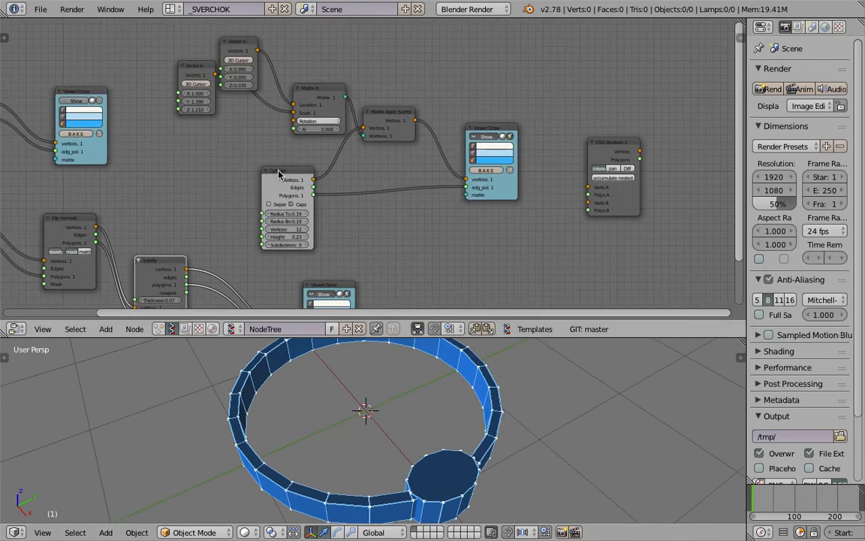
- Reposition the small Cylinder, CSG Boolean 2 and the clasp's Viewer Draw nodes and save the file
{"action": "left_click_drag", "start_coordinate": [278, 171], "coordinate": [318, 166]}
{"action": "key", "text": "ctrl+s"}
{"action": "left_click", "coordinate": [318, 166]}
{"action": "middle_click_drag", "start_coordinate": [430, 441], "coordinate": [479, 433]}
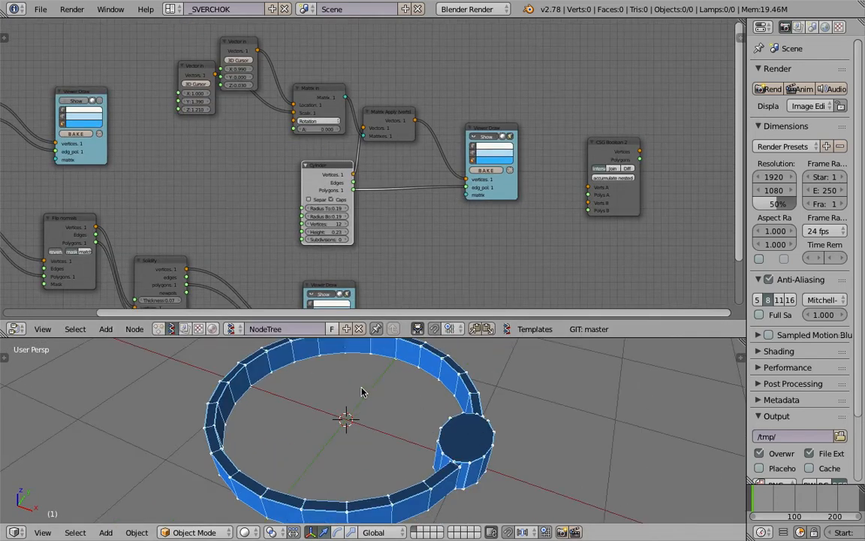
{"action": "middle_click_drag", "start_coordinate": [405, 432], "coordinate": [340, 426]}
{"action": "scroll", "coordinate": [411, 192], "scroll_direction": "up", "scroll_amount": 2}
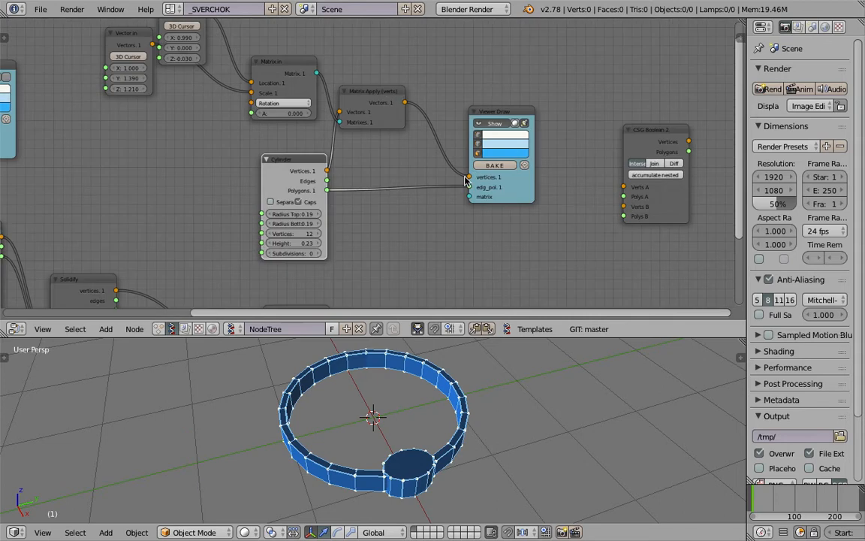
{"action": "left_click_drag", "start_coordinate": [642, 141], "coordinate": [628, 146]}
{"action": "middle_click_drag", "start_coordinate": [568, 146], "coordinate": [534, 138]}
{"action": "scroll", "coordinate": [533, 137], "scroll_direction": "up", "scroll_amount": 2}
{"action": "left_click_drag", "start_coordinate": [481, 95], "coordinate": [456, 111]}
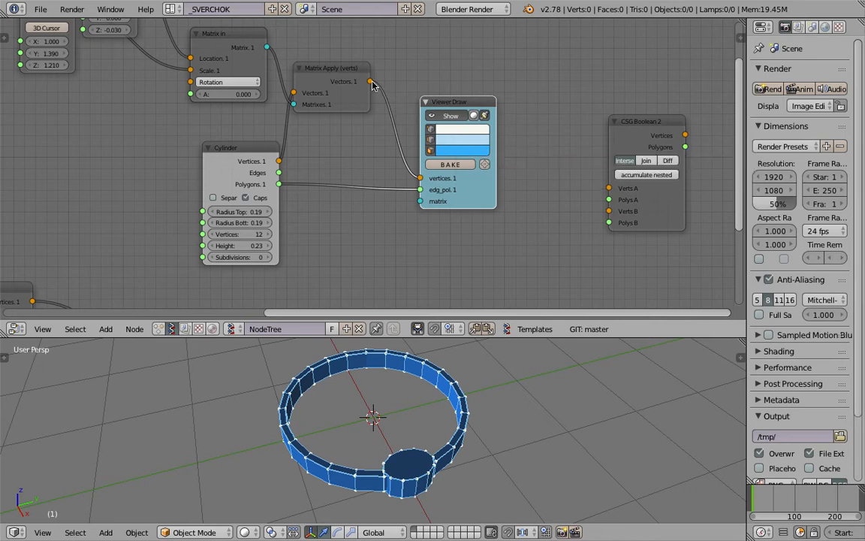
- Connect the Matrix Apply (verts) vectors and small Cylinder's polygons to Verts A and Polys A, set CSG Boolean 2 to Diff and save
{"action": "left_click_drag", "start_coordinate": [370, 82], "coordinate": [545, 150]}
{"action": "left_click_drag", "start_coordinate": [609, 189], "coordinate": [609, 188]}
{"action": "left_click_drag", "start_coordinate": [278, 184], "coordinate": [609, 200]}
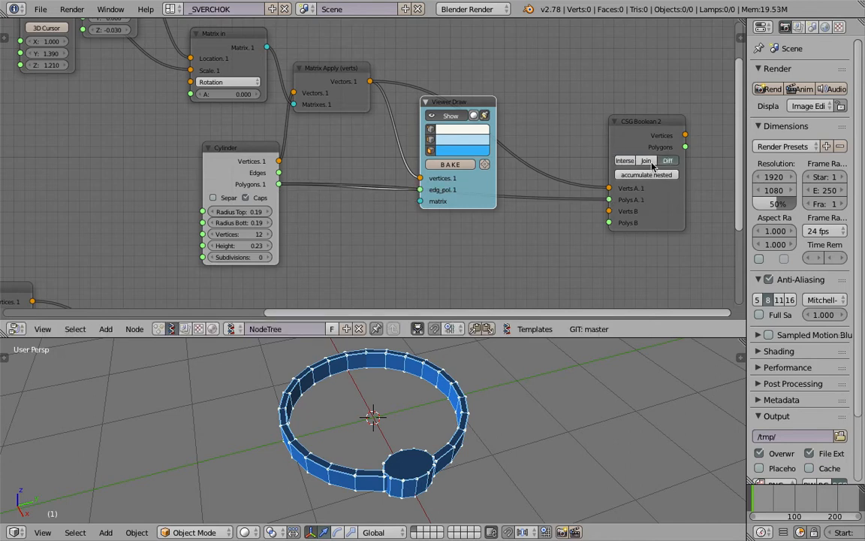
{"action": "scroll", "coordinate": [519, 180], "scroll_direction": "down", "scroll_amount": 4}
{"action": "middle_click_drag", "start_coordinate": [437, 193], "coordinate": [545, 188]}
{"action": "key", "text": "ctrl+s"}
{"action": "left_click", "coordinate": [543, 189]}
- Connect the upper capped Cylinder's vertices and polygons to Verts B and Polys B of CSG Boolean 2, and hide the clasp's Viewer Draw preview
{"action": "scroll", "coordinate": [526, 184], "scroll_direction": "down", "scroll_amount": 3}
{"action": "middle_click_drag", "start_coordinate": [98, 76], "coordinate": [157, 94]}
{"action": "mouse_move", "coordinate": [137, 96]}
{"action": "left_mouse_down"}
{"action": "mouse_move", "coordinate": [498, 175]}
{"action": "mouse_move", "coordinate": [664, 200]}
{"action": "left_mouse_up"}
{"action": "mouse_move", "coordinate": [150, 122]}
{"action": "left_mouse_down"}
{"action": "mouse_move", "coordinate": [425, 184]}
{"action": "mouse_move", "coordinate": [653, 207]}
{"action": "left_mouse_up"}
{"action": "middle_click_drag", "start_coordinate": [582, 130], "coordinate": [403, 121]}
{"action": "scroll", "coordinate": [500, 106], "scroll_direction": "up", "scroll_amount": 3}
{"action": "left_click_drag", "start_coordinate": [380, 140], "coordinate": [374, 111]}
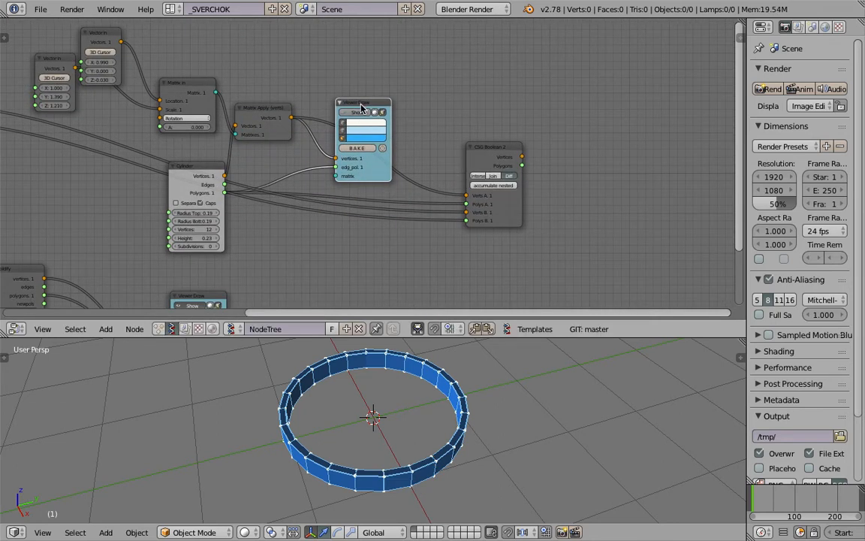
- Duplicate the Viewer Draw beyond CSG Boolean 2, connect the Boolean's vertices and polygons to it and turn on its display
{"action": "key", "text": "shift+d"}
{"action": "left_click", "coordinate": [601, 135]}
{"action": "scroll", "coordinate": [546, 151], "scroll_direction": "up", "scroll_amount": 1}
{"action": "mouse_move", "coordinate": [564, 156]}
{"action": "left_mouse_down"}
{"action": "mouse_move", "coordinate": [577, 180]}
{"action": "mouse_move", "coordinate": [633, 191]}
{"action": "mouse_move", "coordinate": [600, 188]}
{"action": "mouse_move", "coordinate": [633, 202]}
{"action": "left_mouse_up"}
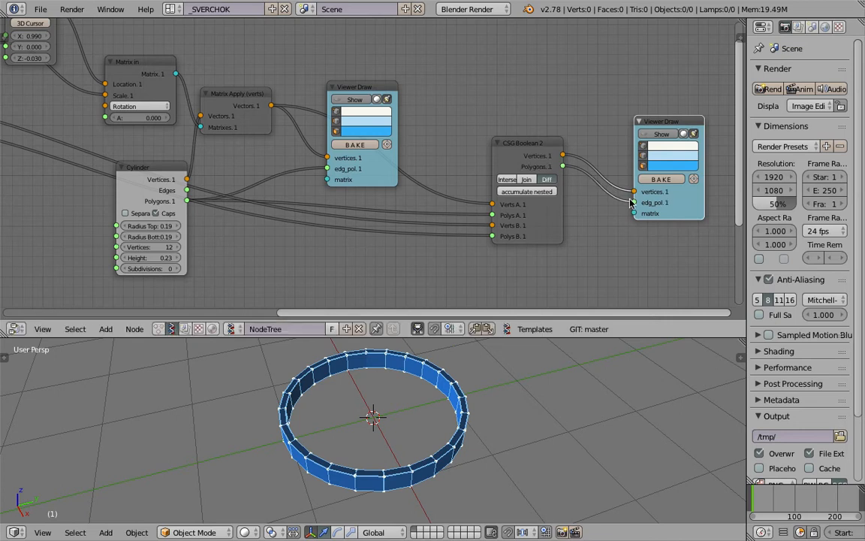
{"action": "left_click", "coordinate": [651, 135]}
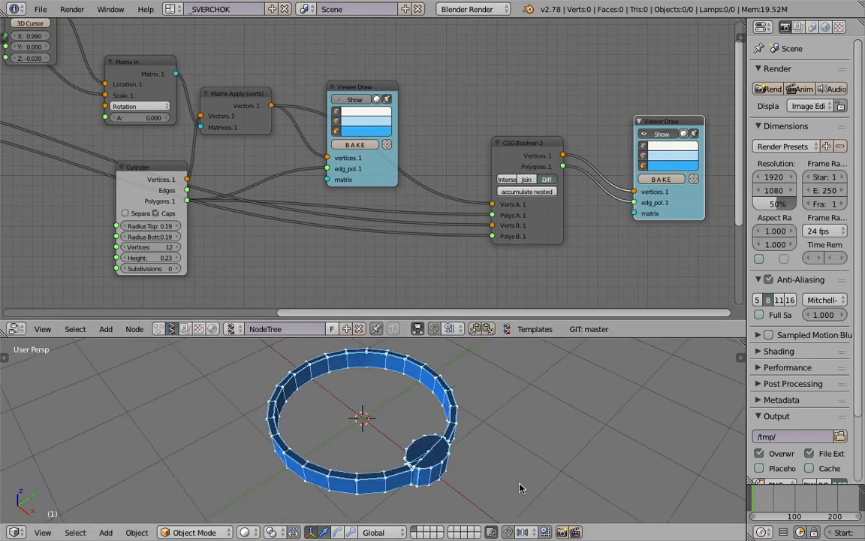
- Compare the Join and Intersect operations of CSG Boolean 2 in the viewport, return it to Diff and save the file
{"action": "middle_click_drag", "start_coordinate": [565, 246], "coordinate": [446, 210]}
{"action": "scroll", "coordinate": [446, 210], "scroll_direction": "up", "scroll_amount": 1}
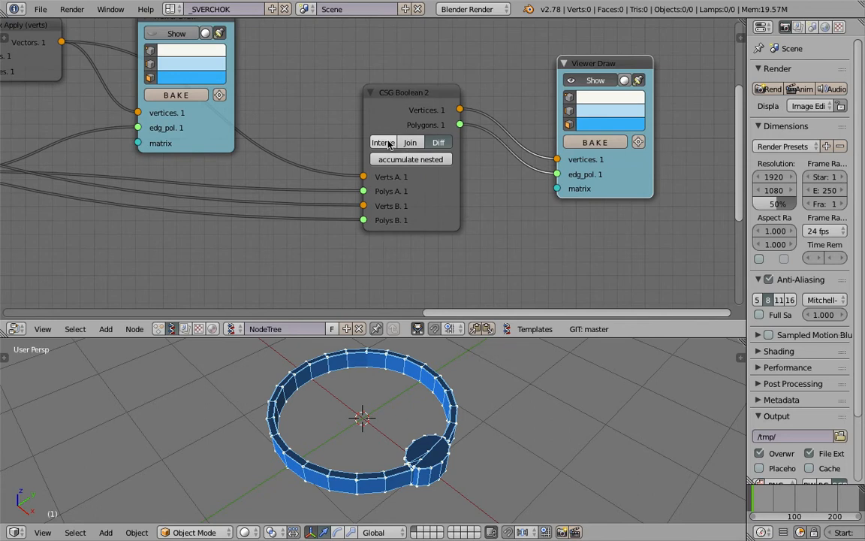
{"action": "left_click", "coordinate": [410, 143]}
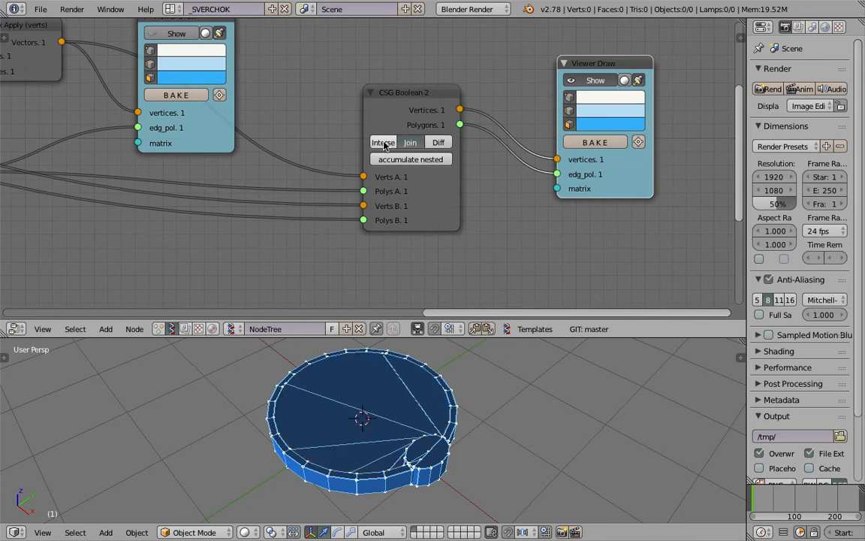
{"action": "left_click", "coordinate": [383, 143]}
{"action": "middle_click_drag", "start_coordinate": [481, 421], "coordinate": [409, 405]}
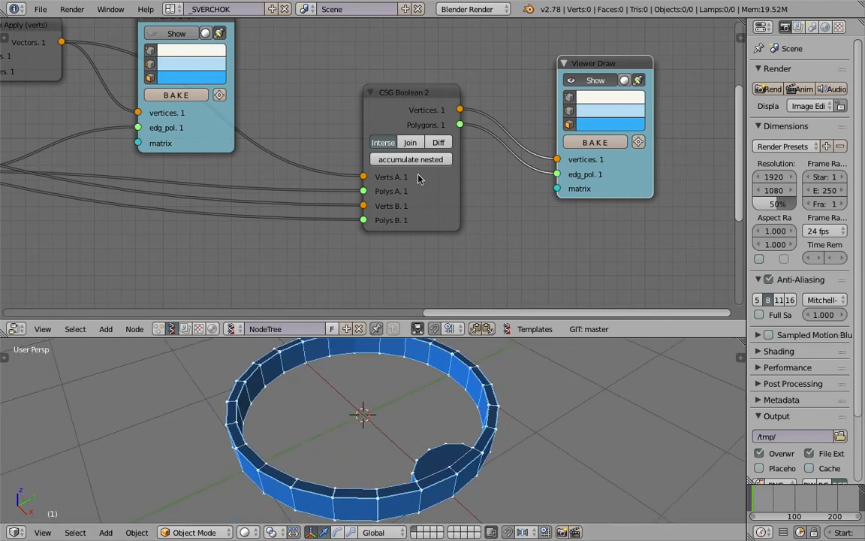
{"action": "left_click", "coordinate": [439, 143]}
{"action": "middle_click_drag", "start_coordinate": [510, 361], "coordinate": [520, 460]}
{"action": "key", "text": "ctrl+s"}
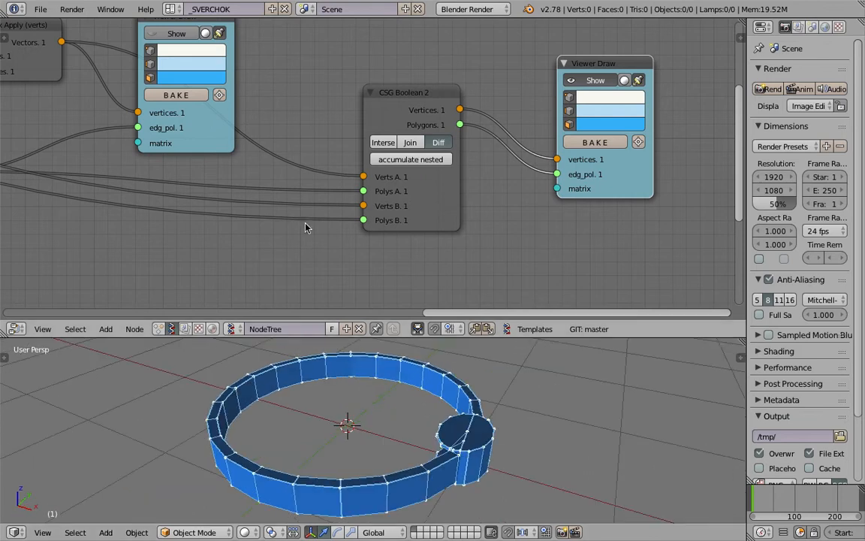
- Save the file and move the upper capped Cylinder farther up and away from its Viewer Draw
{"action": "scroll", "coordinate": [274, 199], "scroll_direction": "down", "scroll_amount": 3}
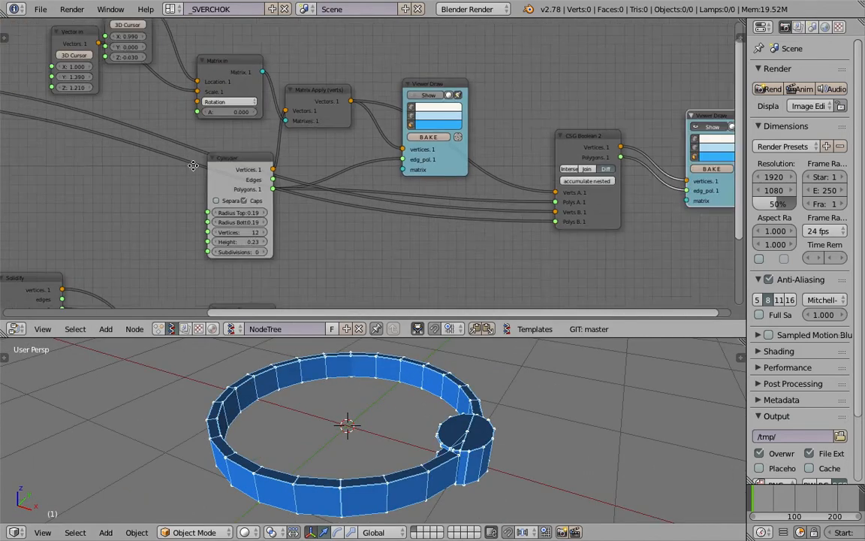
{"action": "key", "text": "ctrl+s"}
{"action": "left_click", "coordinate": [259, 166]}
{"action": "scroll", "coordinate": [255, 167], "scroll_direction": "down", "scroll_amount": 3}
{"action": "middle_click_drag", "start_coordinate": [239, 168], "coordinate": [474, 180]}
{"action": "left_click", "coordinate": [175, 89]}
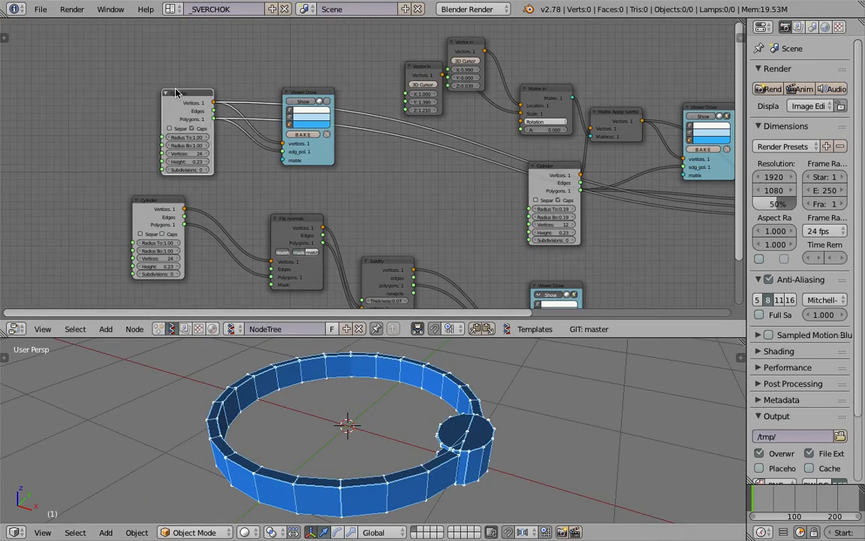
{"action": "middle_click_drag", "start_coordinate": [179, 91], "coordinate": [288, 92]}
{"action": "scroll", "coordinate": [288, 92], "scroll_direction": "up", "scroll_amount": 3}
{"action": "key", "text": "ctrl+s"}
{"action": "left_click", "coordinate": [292, 96]}
{"action": "left_click_drag", "start_coordinate": [265, 75], "coordinate": [198, 35]}
{"action": "middle_click_drag", "start_coordinate": [394, 109], "coordinate": [379, 124]}
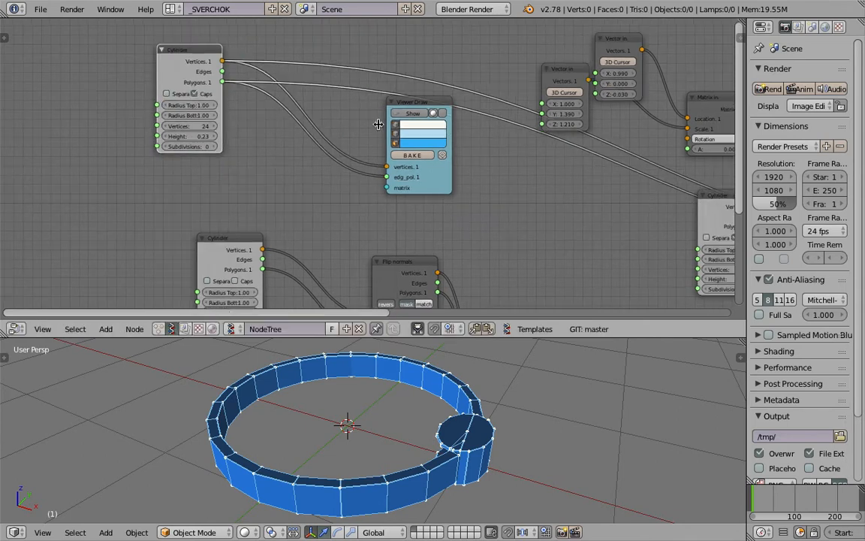
- Lower the upper Cylinder's Viewer Draw, nudge the Matrix in node upward and save the file
{"action": "left_click_drag", "start_coordinate": [432, 105], "coordinate": [383, 144]}
{"action": "key", "text": "ctrl+s"}
{"action": "left_click", "coordinate": [382, 144]}
{"action": "mouse_move", "coordinate": [473, 116]}
{"action": "middle_mouse_down"}
{"action": "mouse_move", "coordinate": [440, 139]}
{"action": "mouse_move", "coordinate": [267, 116]}
{"action": "middle_mouse_up"}
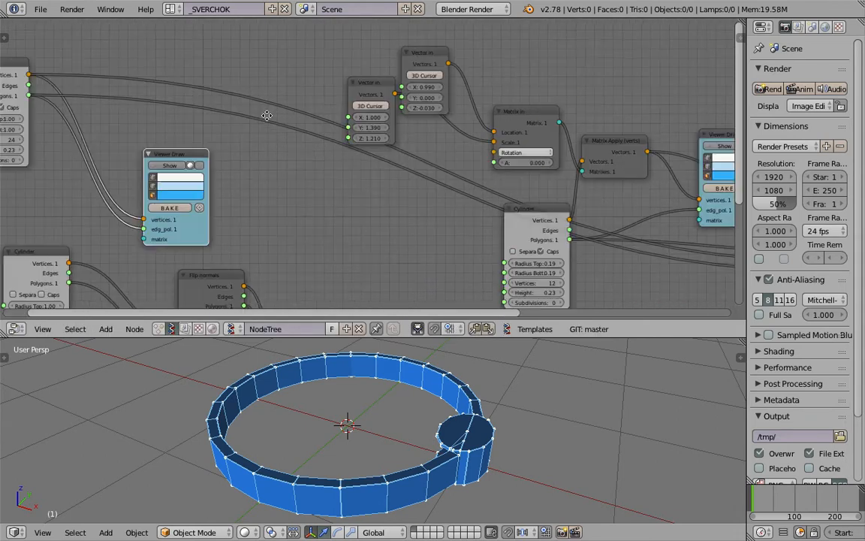
{"action": "left_click_drag", "start_coordinate": [519, 112], "coordinate": [513, 100]}
{"action": "key", "text": "ctrl+s"}
{"action": "left_click", "coordinate": [514, 101]}
- Add a Float node in front of the two large Cylinder nodes
{"action": "scroll", "coordinate": [513, 101], "scroll_direction": "down", "scroll_amount": 2}
{"action": "middle_click_drag", "start_coordinate": [513, 101], "coordinate": [585, 101]}
{"action": "middle_click_drag", "start_coordinate": [367, 134], "coordinate": [414, 118]}
{"action": "key", "text": "alt+space"}
{"action": "type", "text": "float"}
{"action": "key", "text": "Down"}
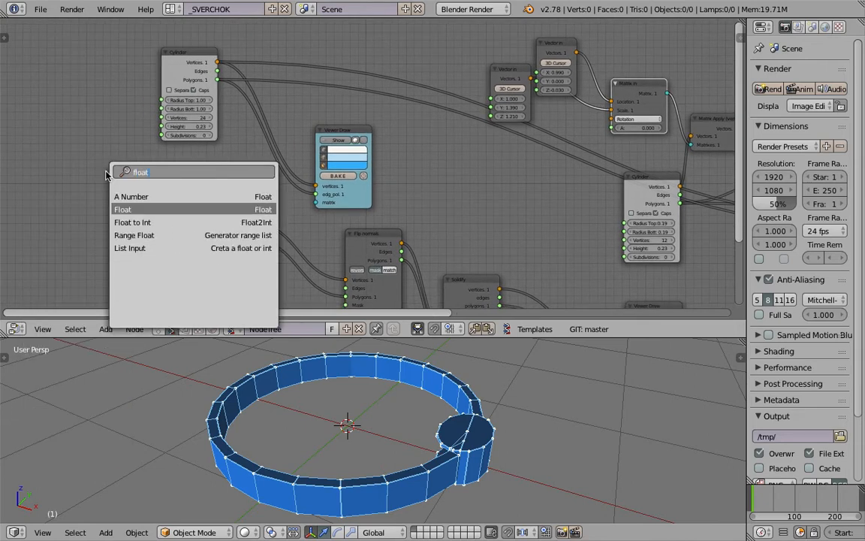
{"action": "key", "text": "Return"}
{"action": "left_click", "coordinate": [25, 176]}
- Drive the top and bottom radii of both large Cylinders from the Float node at 1.00 and save the file
{"action": "mouse_move", "coordinate": [80, 190]}
{"action": "left_mouse_down"}
{"action": "mouse_move", "coordinate": [86, 179]}
{"action": "mouse_move", "coordinate": [80, 185]}
{"action": "mouse_move", "coordinate": [198, 262]}
{"action": "mouse_move", "coordinate": [79, 197]}
{"action": "mouse_move", "coordinate": [77, 188]}
{"action": "left_mouse_up"}
{"action": "key", "text": "ctrl+s"}
{"action": "left_click", "coordinate": [151, 174]}
{"action": "scroll", "coordinate": [172, 143], "scroll_direction": "up", "scroll_amount": 1}
{"action": "middle_click_drag", "start_coordinate": [169, 138], "coordinate": [191, 148]}
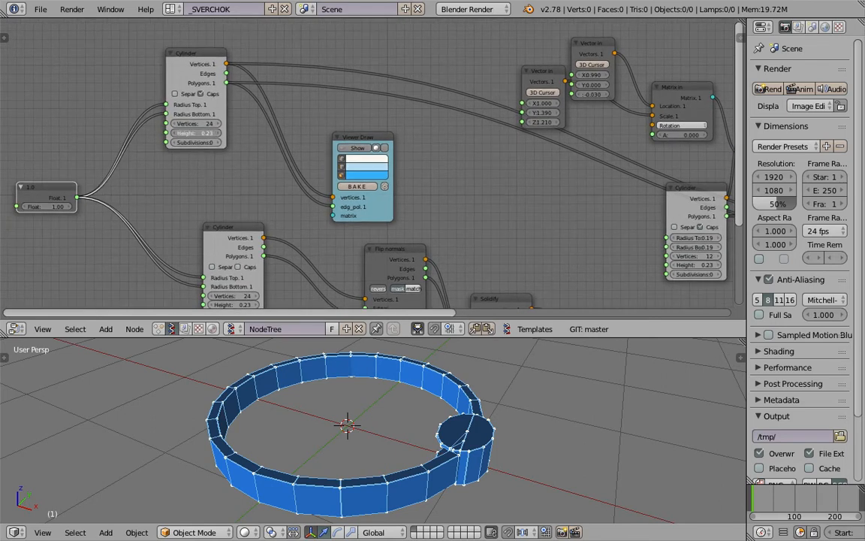
- Set the upper Cylinder's height to 0.74, check the cut clasp from another angle and save the file
{"action": "middle_click_drag", "start_coordinate": [466, 420], "coordinate": [513, 418]}
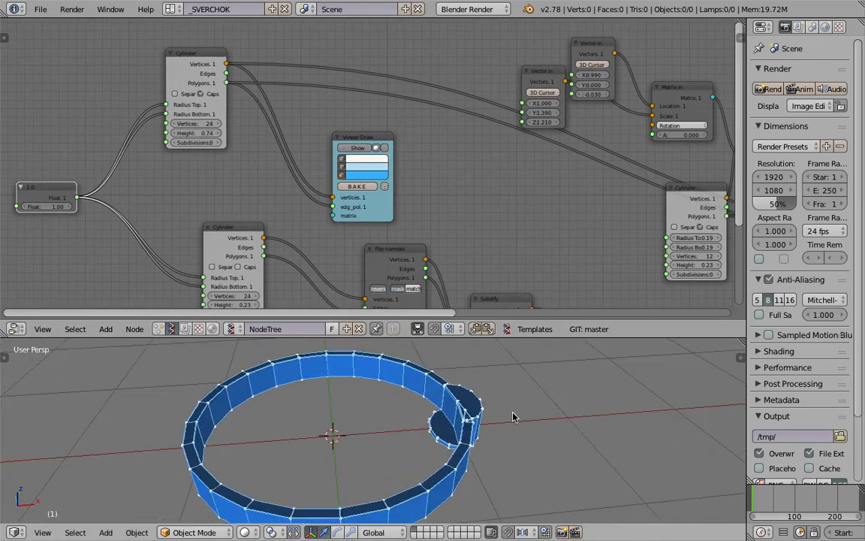
{"action": "mouse_move", "coordinate": [453, 423]}
{"action": "middle_mouse_down"}
{"action": "mouse_move", "coordinate": [442, 418]}
{"action": "mouse_move", "coordinate": [461, 427]}
{"action": "middle_mouse_up"}
{"action": "key", "text": "ctrl+s"}
{"action": "left_click", "coordinate": [472, 418]}
- Move the Vector in node that feeds the clasp's scale above its neighbour and save the file
{"action": "middle_click_drag", "start_coordinate": [430, 149], "coordinate": [367, 160]}
{"action": "key", "text": "ctrl+s"}
{"action": "left_click", "coordinate": [367, 164]}
{"action": "middle_click_drag", "start_coordinate": [309, 139], "coordinate": [260, 144]}
{"action": "left_click_drag", "start_coordinate": [433, 85], "coordinate": [416, 46]}
{"action": "key", "text": "ctrl+s"}
{"action": "mouse_move", "coordinate": [368, 87]}
{"action": "middle_mouse_down"}
{"action": "mouse_move", "coordinate": [386, 95]}
{"action": "mouse_move", "coordinate": [372, 92]}
{"action": "middle_mouse_up"}
{"action": "left_click", "coordinate": [381, 100]}
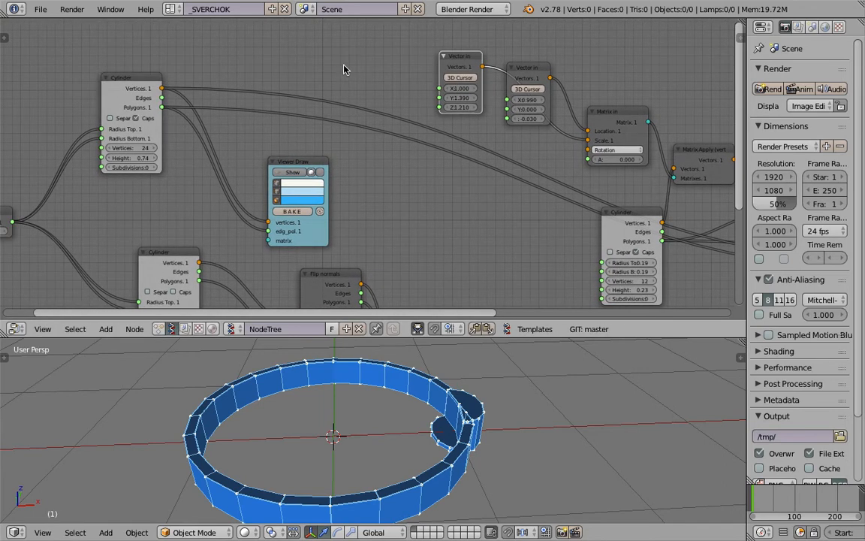
- Insert a Matrix Apply (verts) node into the link from the upper Cylinder's vertices to CSG Boolean 2
{"action": "key", "text": "shift+a"}
{"action": "left_click", "coordinate": [346, 66]}
{"action": "type", "text": "matrix a"}
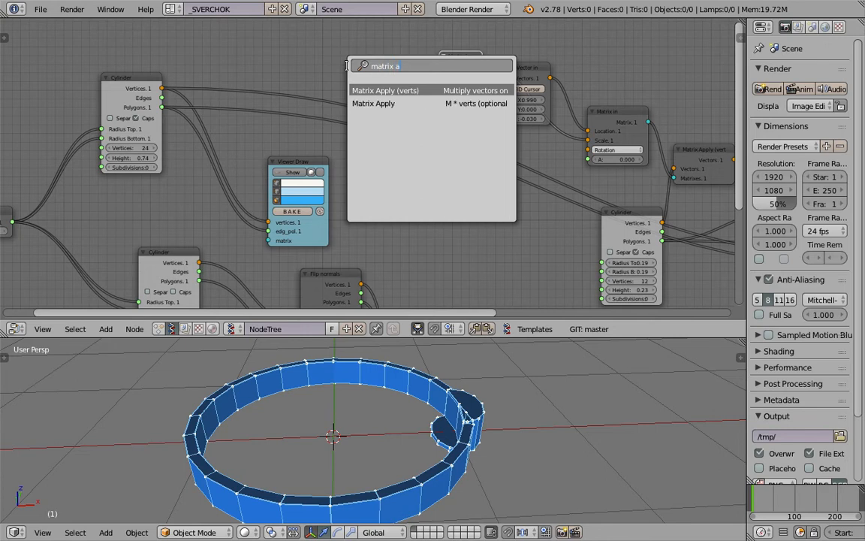
{"action": "left_click", "coordinate": [395, 91]}
{"action": "left_click", "coordinate": [391, 105]}
{"action": "scroll", "coordinate": [396, 147], "scroll_direction": "down", "scroll_amount": 14}
{"action": "scroll", "coordinate": [396, 147], "scroll_direction": "up", "scroll_amount": 12}
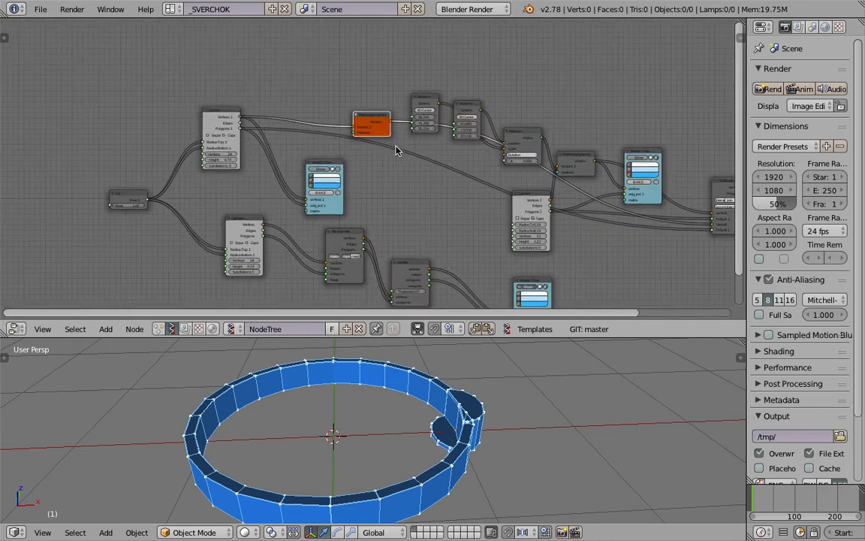
{"action": "scroll", "coordinate": [300, 128], "scroll_direction": "up", "scroll_amount": 5}
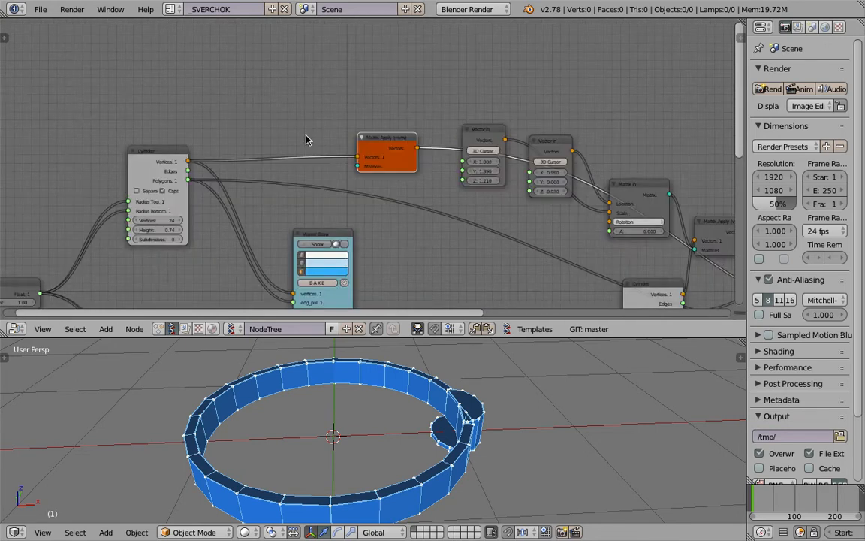
- Add a Vector in node above the upper Cylinder and connect it to the Matrixes input of the new Matrix Apply (verts)
{"action": "key", "text": "shift+a"}
{"action": "left_click", "coordinate": [297, 92]}
{"action": "type", "text": "vec"}
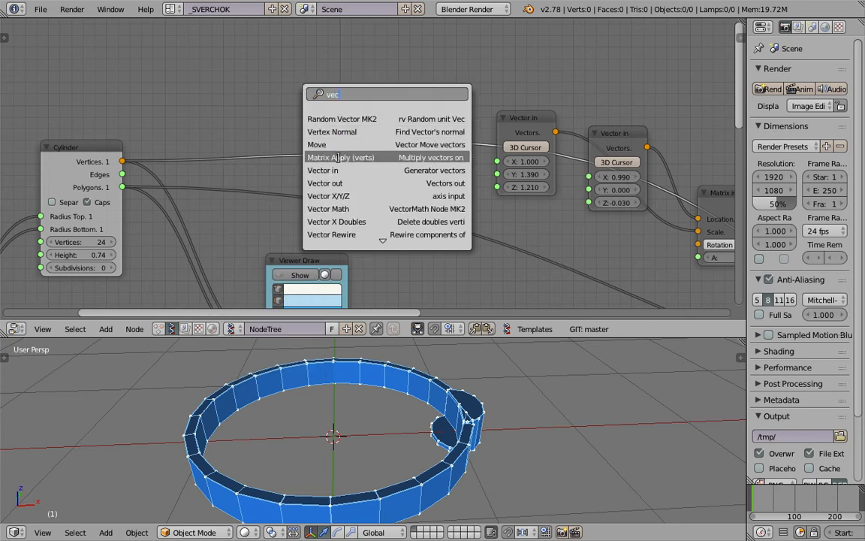
{"action": "left_click", "coordinate": [308, 168]}
{"action": "left_click", "coordinate": [244, 51]}
{"action": "left_click_drag", "start_coordinate": [303, 68], "coordinate": [336, 124]}
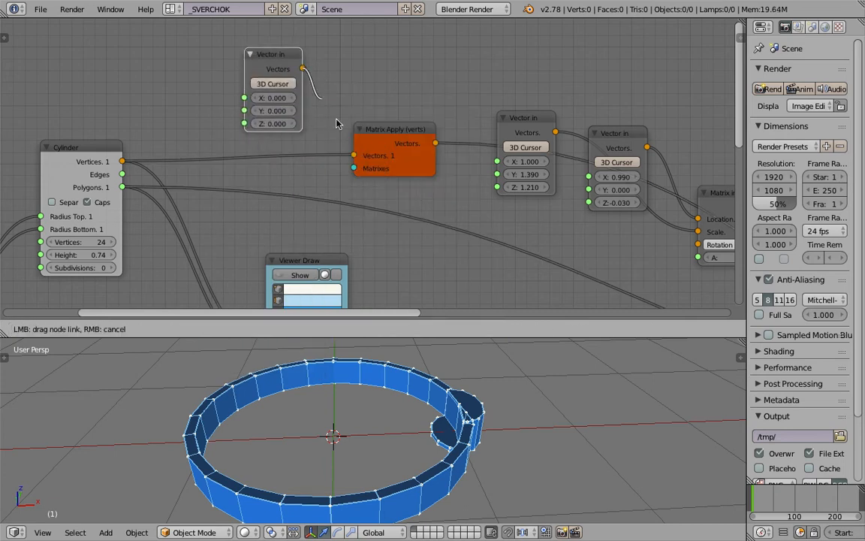
{"action": "left_click_drag", "start_coordinate": [356, 168], "coordinate": [354, 168]}
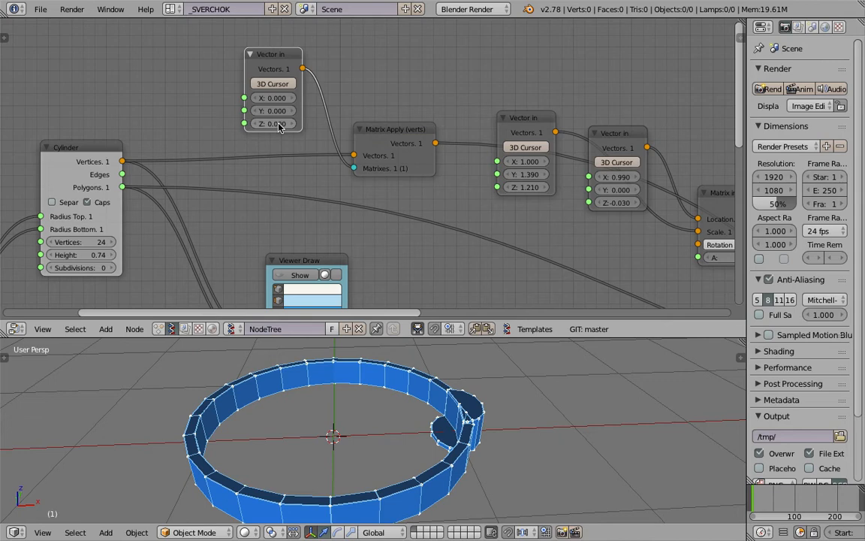
- Set the new Vector in's Z to -0.080 and the upper Cylinder's height to 1.04, and save the file
{"action": "left_click", "coordinate": [276, 124]}
{"action": "mouse_move", "coordinate": [208, 268]}
{"action": "middle_mouse_down"}
{"action": "mouse_move", "coordinate": [346, 170]}
{"action": "mouse_move", "coordinate": [322, 135]}
{"action": "middle_mouse_up"}
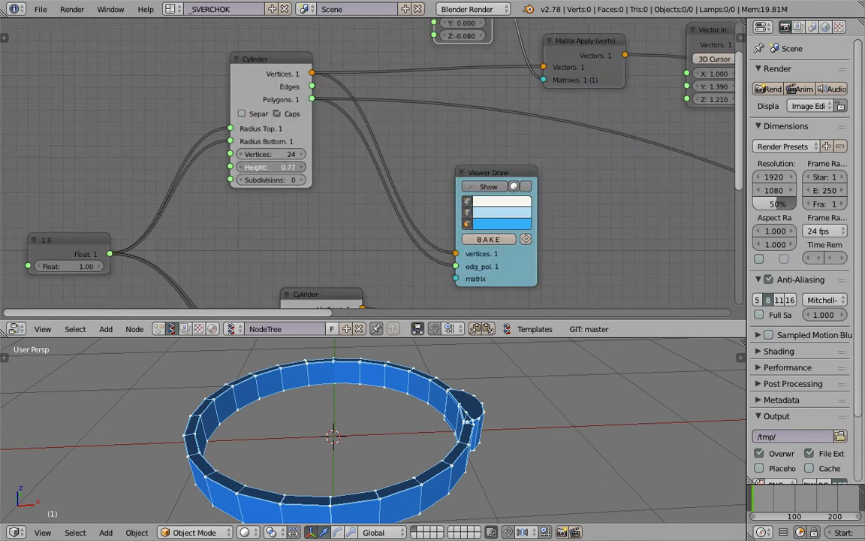
{"action": "middle_click_drag", "start_coordinate": [460, 124], "coordinate": [434, 171]}
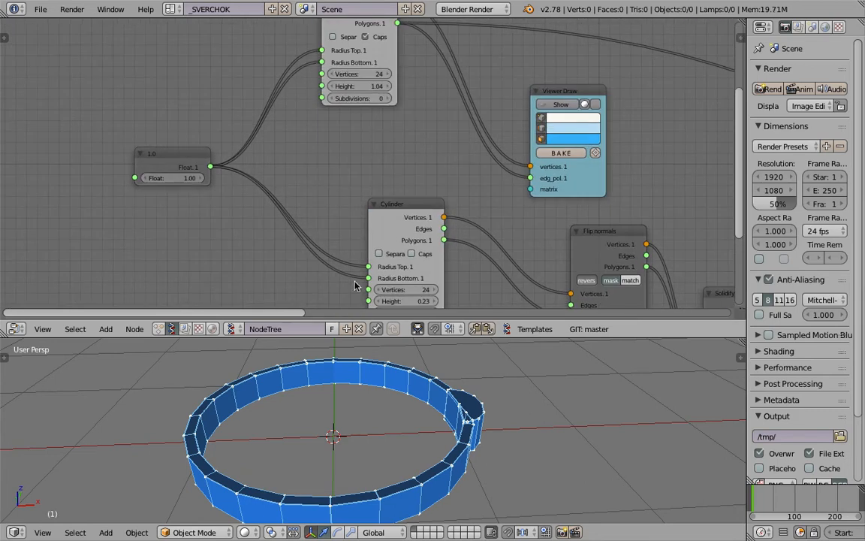
{"action": "middle_click_drag", "start_coordinate": [390, 345], "coordinate": [380, 386]}
{"action": "scroll", "coordinate": [422, 379], "scroll_direction": "up", "scroll_amount": 4}
{"action": "scroll", "coordinate": [472, 409], "scroll_direction": "down", "scroll_amount": 3}
{"action": "key", "text": "ctrl+s"}
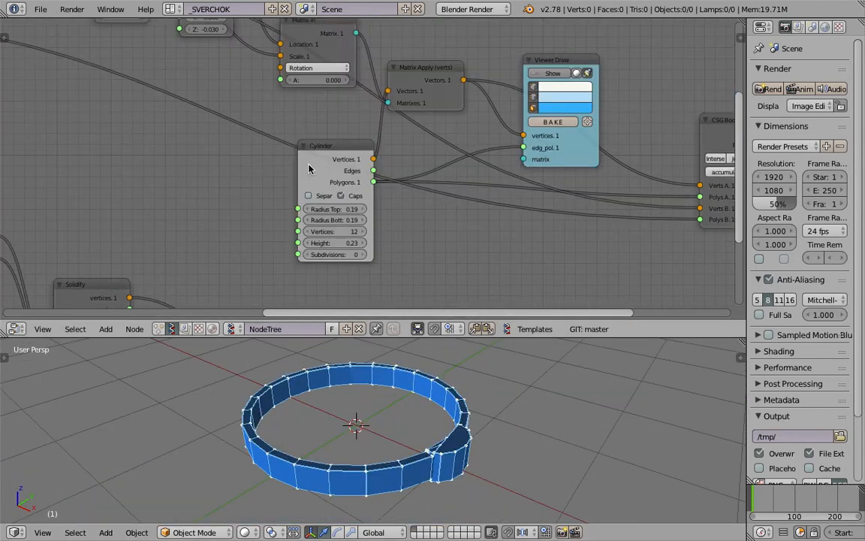
- Move the final Viewer Draw farther from CSG Boolean 2, inspect the clasp in the viewport and save the file
{"action": "middle_click_drag", "start_coordinate": [309, 169], "coordinate": [230, 172]}
{"action": "middle_click_drag", "start_coordinate": [357, 172], "coordinate": [242, 165]}
{"action": "middle_click_drag", "start_coordinate": [493, 159], "coordinate": [205, 174]}
{"action": "left_click_drag", "start_coordinate": [446, 199], "coordinate": [574, 201]}
{"action": "mouse_move", "coordinate": [495, 375]}
{"action": "middle_mouse_down"}
{"action": "mouse_move", "coordinate": [492, 438]}
{"action": "mouse_move", "coordinate": [449, 402]}
{"action": "mouse_move", "coordinate": [440, 419]}
{"action": "mouse_move", "coordinate": [398, 428]}
{"action": "mouse_move", "coordinate": [429, 433]}
{"action": "middle_mouse_up"}
{"action": "key", "text": "ctrl+s"}
{"action": "left_click", "coordinate": [378, 395]}
{"action": "middle_click_drag", "start_coordinate": [379, 396], "coordinate": [293, 382]}
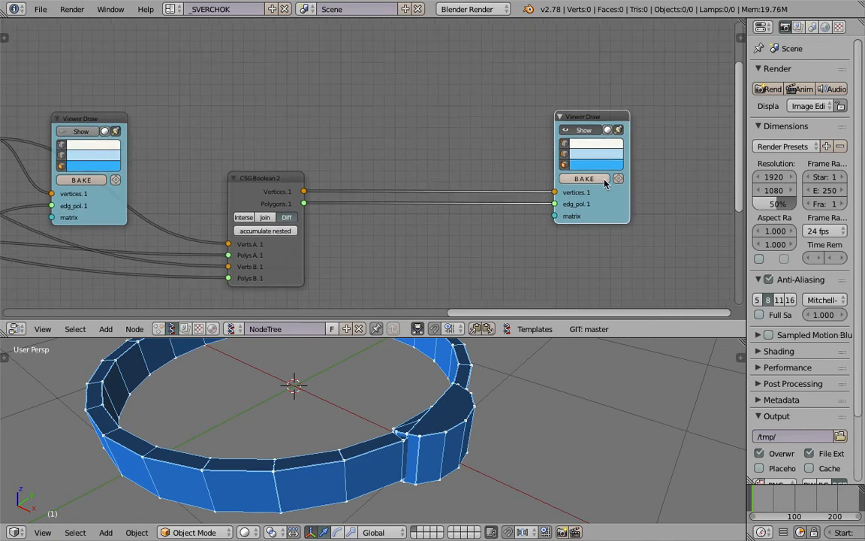
{"action": "key", "text": "ctrl+s"}
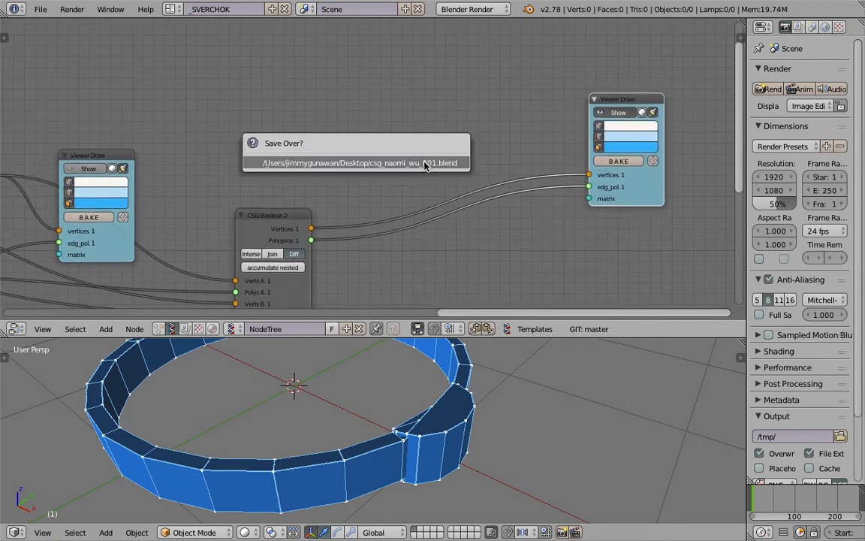
{"action": "key", "text": "Return"}
- Add a Box node above CSG Boolean 2
{"action": "key", "text": "shift+a"}
{"action": "left_click", "coordinate": [368, 94]}
{"action": "type", "text": "Vector in"}
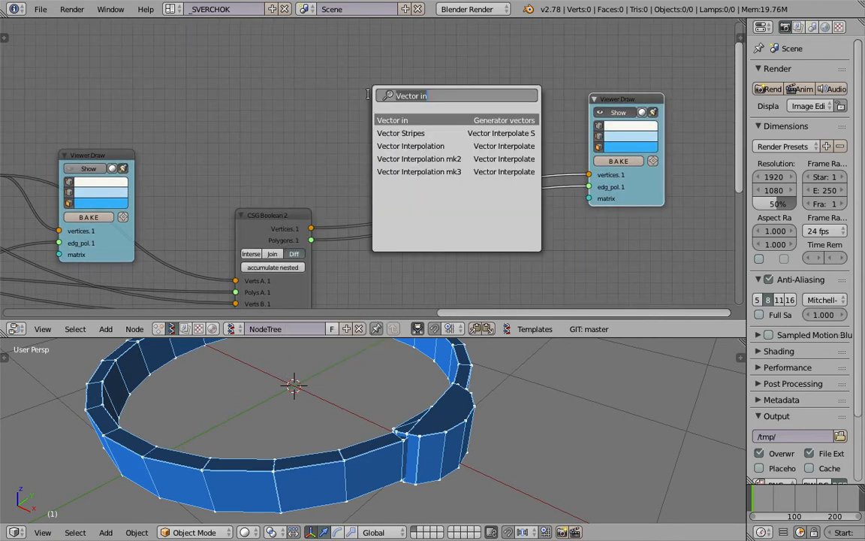
{"action": "type", "text": "box"}
{"action": "key", "text": "Return"}
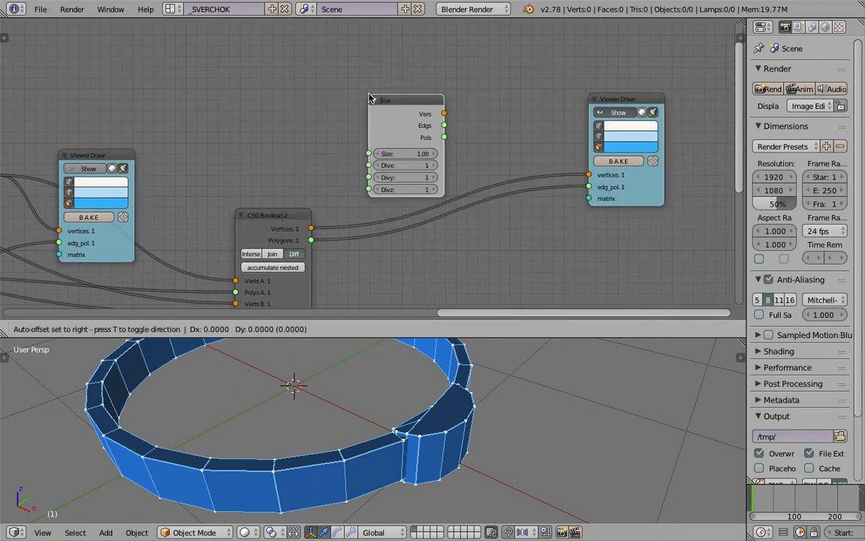
{"action": "left_click", "coordinate": [272, 67]}
- Duplicate the final Viewer Draw beside the Box node, connect the Box's Vers and Pols to it, and save the file
{"action": "left_click_drag", "start_coordinate": [613, 96], "coordinate": [637, 142]}
{"action": "key", "text": "shift+d"}
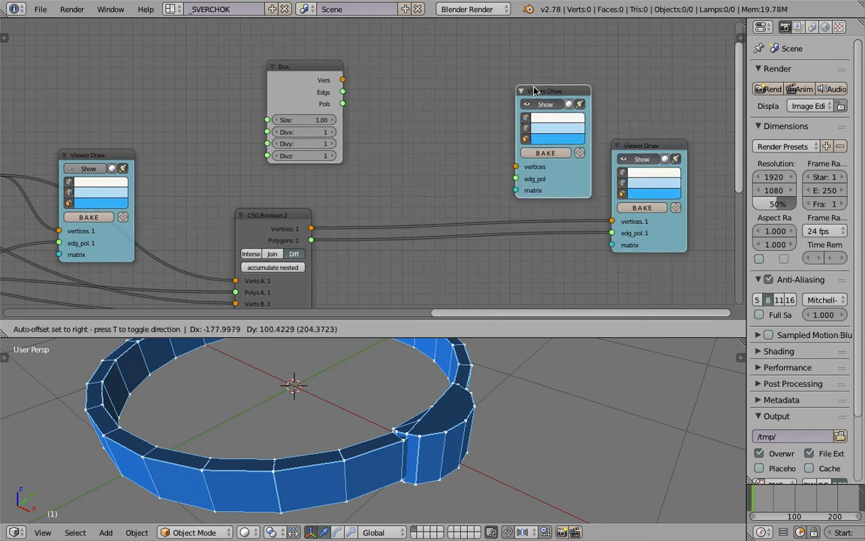
{"action": "left_click", "coordinate": [520, 66]}
{"action": "left_click_drag", "start_coordinate": [342, 80], "coordinate": [495, 143]}
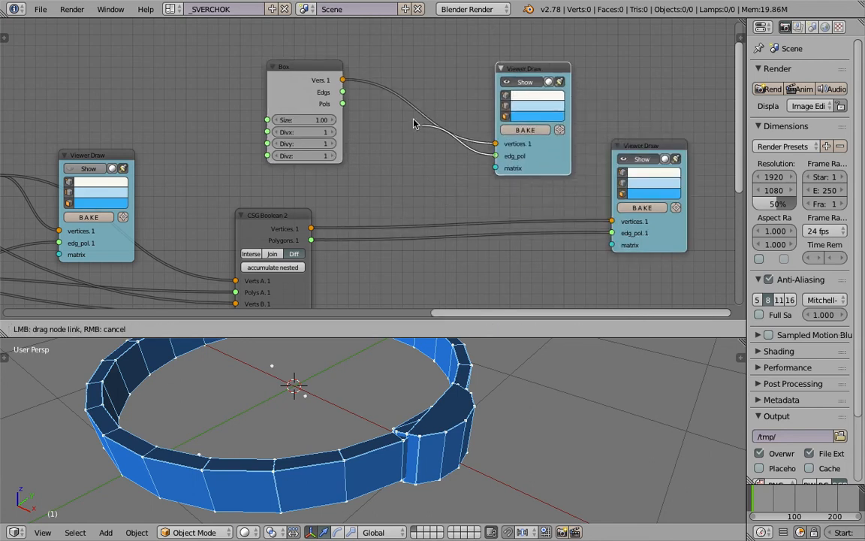
{"action": "left_click_drag", "start_coordinate": [347, 103], "coordinate": [344, 104]}
{"action": "middle_click_drag", "start_coordinate": [364, 368], "coordinate": [434, 377]}
{"action": "scroll", "coordinate": [434, 376], "scroll_direction": "down", "scroll_amount": 3}
{"action": "key", "text": "ctrl+s"}
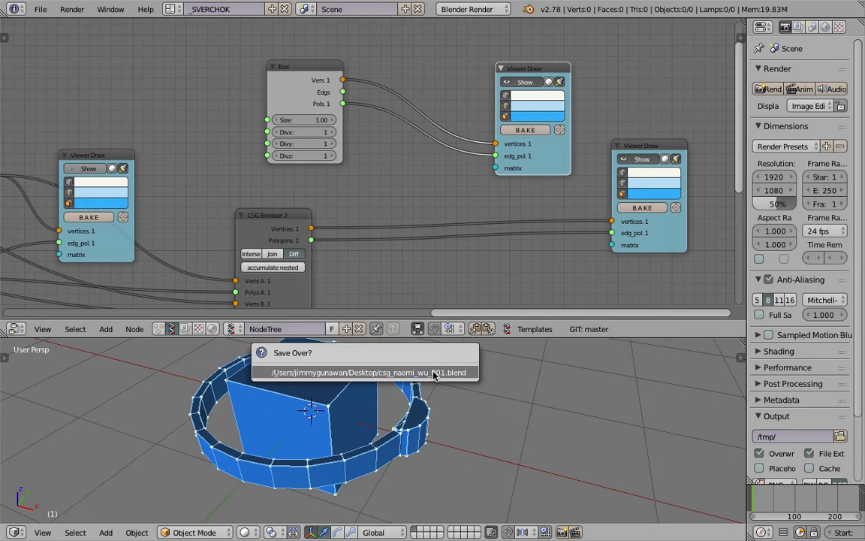
{"action": "left_click", "coordinate": [434, 376]}
- Space the Box and its Viewer Draw apart and insert a Matrix Apply (verts) node on the vertices link between them
{"action": "middle_click_drag", "start_coordinate": [327, 156], "coordinate": [314, 164]}
{"action": "left_click_drag", "start_coordinate": [280, 78], "coordinate": [194, 76]}
{"action": "middle_click_drag", "start_coordinate": [425, 100], "coordinate": [433, 111]}
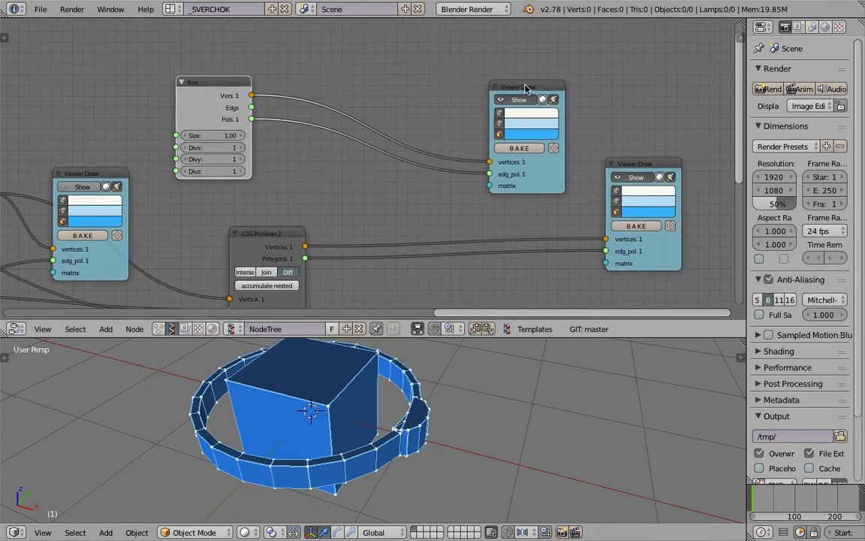
{"action": "left_click_drag", "start_coordinate": [523, 84], "coordinate": [554, 77]}
{"action": "middle_click_drag", "start_coordinate": [410, 22], "coordinate": [410, 73]}
{"action": "key", "text": "alt+space"}
{"action": "type", "text": "appl"}
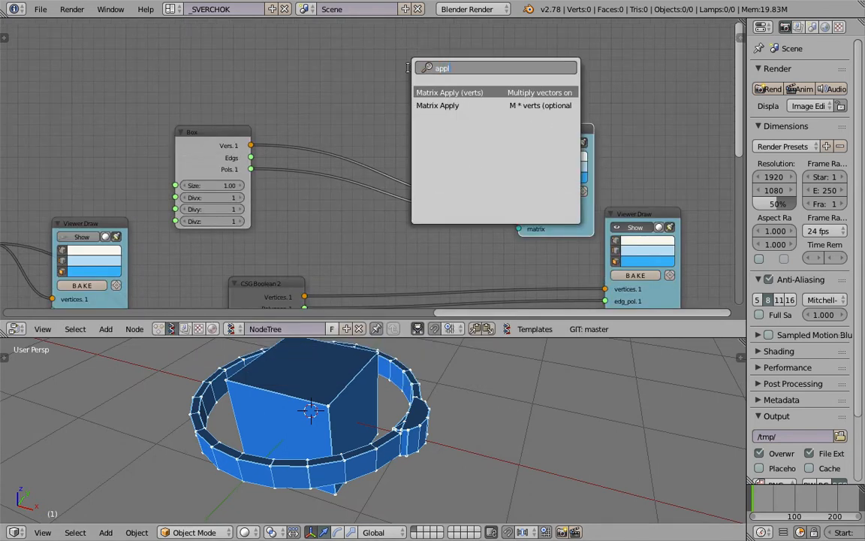
{"action": "key", "text": "Return"}
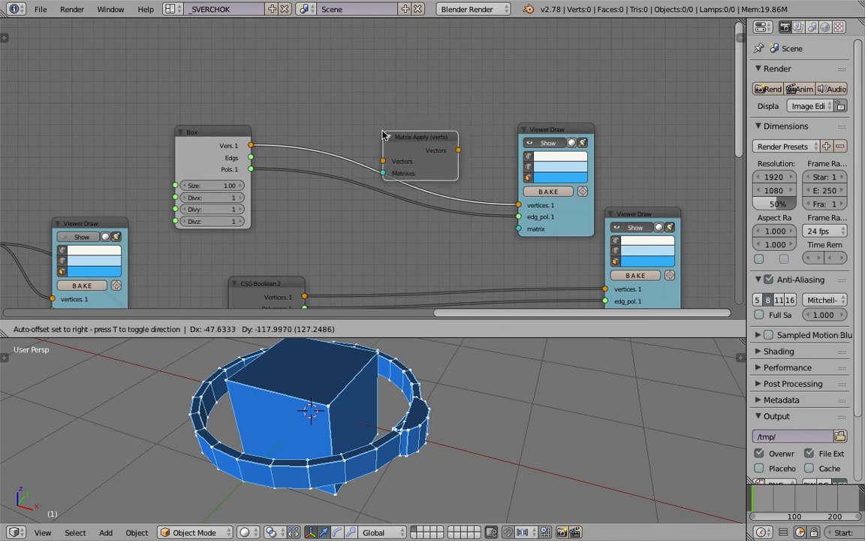
{"action": "left_click", "coordinate": [386, 130]}
- Add a Matrix in node above the Box and connect it to the Matrixes input of the new Matrix Apply (verts)
{"action": "key", "text": "shift+a"}
{"action": "left_click", "coordinate": [284, 56]}
{"action": "type", "text": "matrix i"}
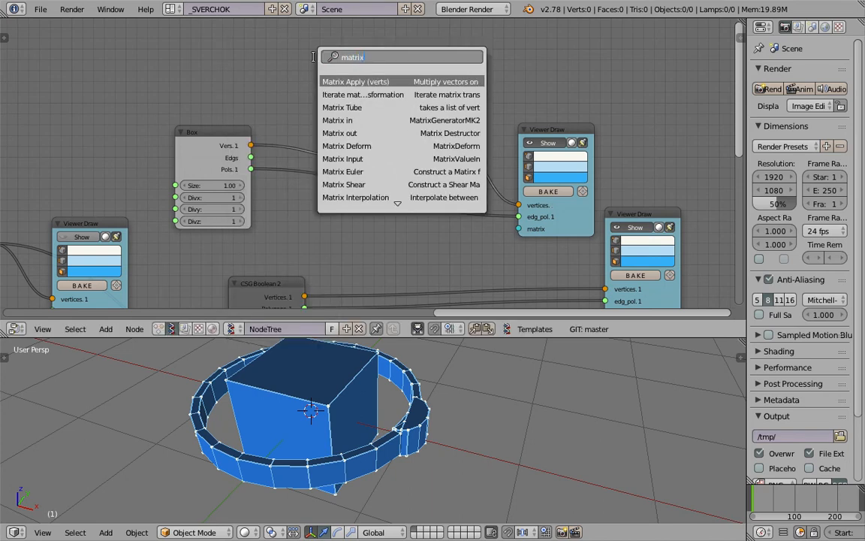
{"action": "key", "text": "Return"}
{"action": "left_click", "coordinate": [285, 51]}
{"action": "left_click_drag", "start_coordinate": [360, 66], "coordinate": [382, 174]}
- Add a Vector in node and connect it to the Location input of the box's Matrix in
{"action": "middle_click_drag", "start_coordinate": [278, 124], "coordinate": [328, 175]}
{"action": "key", "text": "shift+a"}
{"action": "left_click", "coordinate": [184, 67]}
{"action": "type", "text": "vec"}
{"action": "key", "text": "Down"}
{"action": "type", "text": "tor in"}
{"action": "key", "text": "Return"}
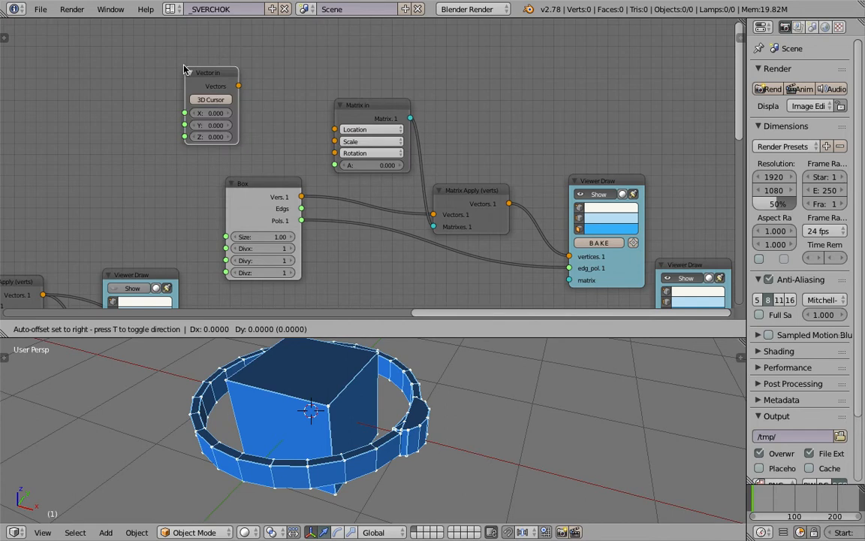
{"action": "left_click", "coordinate": [189, 35]}
{"action": "left_click_drag", "start_coordinate": [243, 54], "coordinate": [363, 125]}
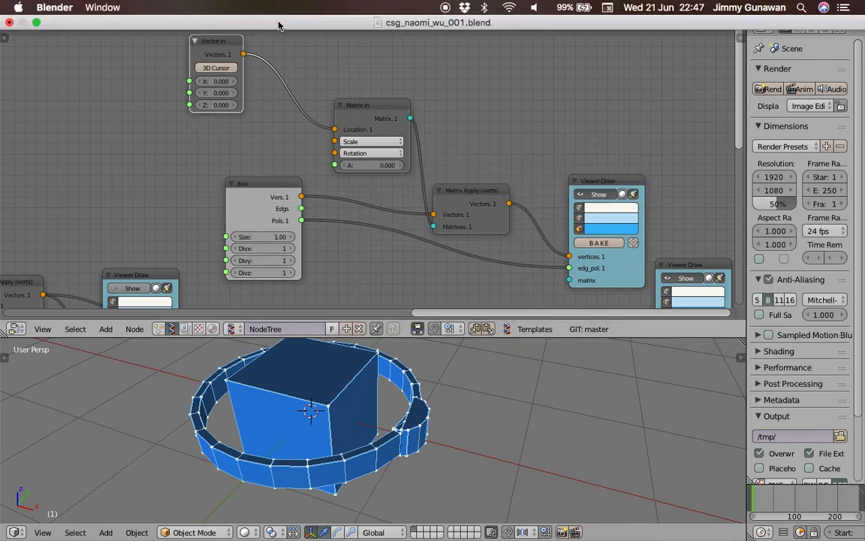
- Move the Vector in closer to the Matrix in, save the file, and set the vector's X to 0.930
{"action": "left_click_drag", "start_coordinate": [227, 43], "coordinate": [244, 55]}
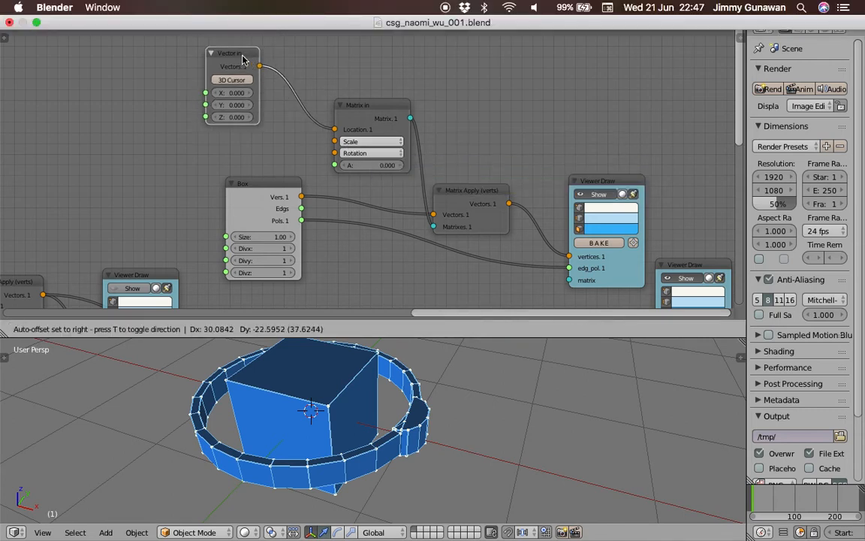
{"action": "middle_click_drag", "start_coordinate": [283, 95], "coordinate": [305, 109]}
{"action": "key", "text": "ctrl+s"}
{"action": "left_click", "coordinate": [308, 113]}
{"action": "middle_click_drag", "start_coordinate": [304, 331], "coordinate": [357, 393]}
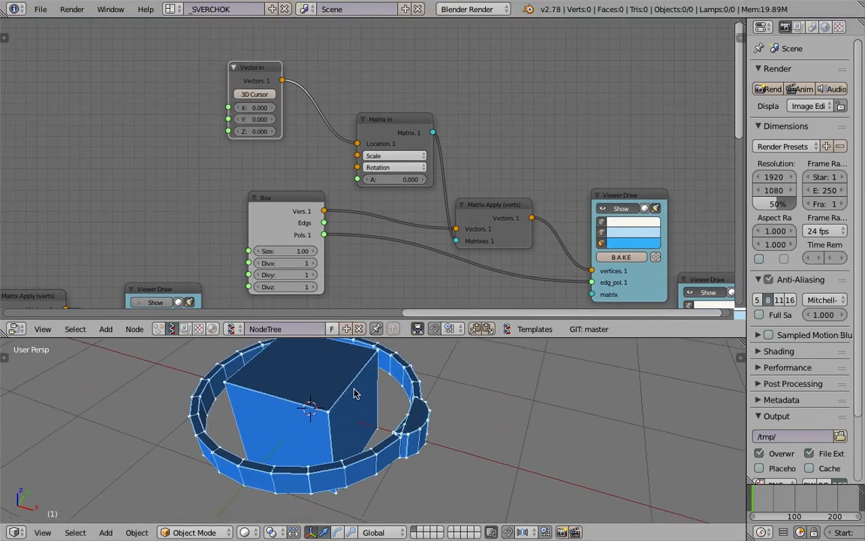
{"action": "left_click_drag", "start_coordinate": [259, 108], "coordinate": [315, 107]}
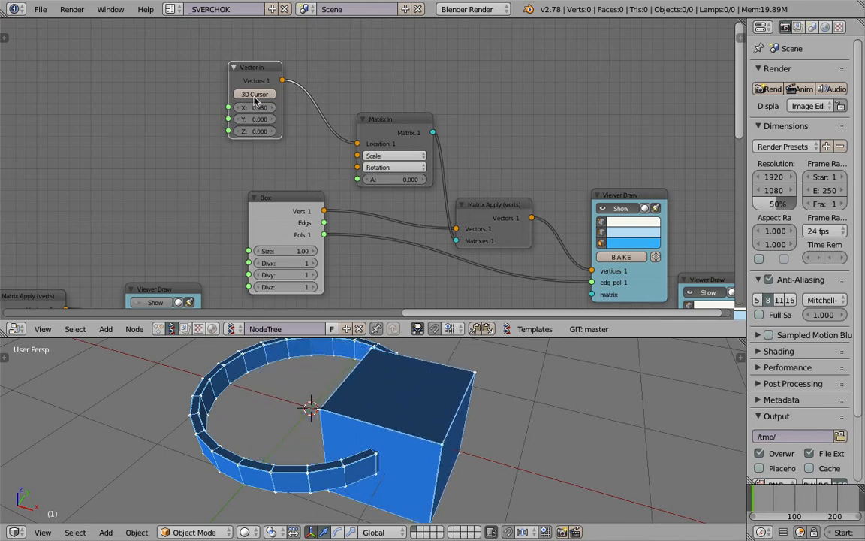
- Duplicate the Vector in and connect the copy to the Scale input of the box's Matrix in
{"action": "left_click_drag", "start_coordinate": [250, 70], "coordinate": [241, 58]}
{"action": "key", "text": "shift+d"}
{"action": "left_click", "coordinate": [141, 92]}
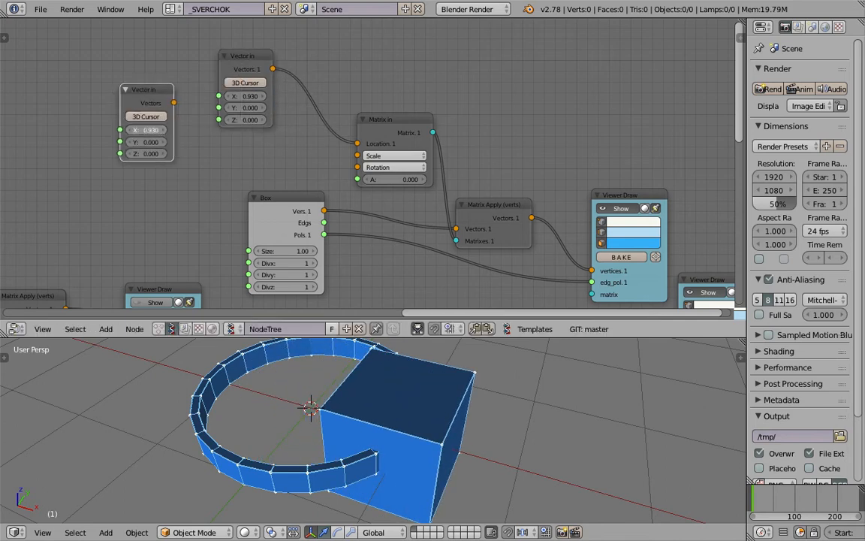
{"action": "left_click_drag", "start_coordinate": [176, 104], "coordinate": [357, 155]}
- Set the box's scale vector to X 1.000, Y 0.070 and Z 1.000, and save the file
{"action": "left_click_drag", "start_coordinate": [154, 147], "coordinate": [113, 147]}
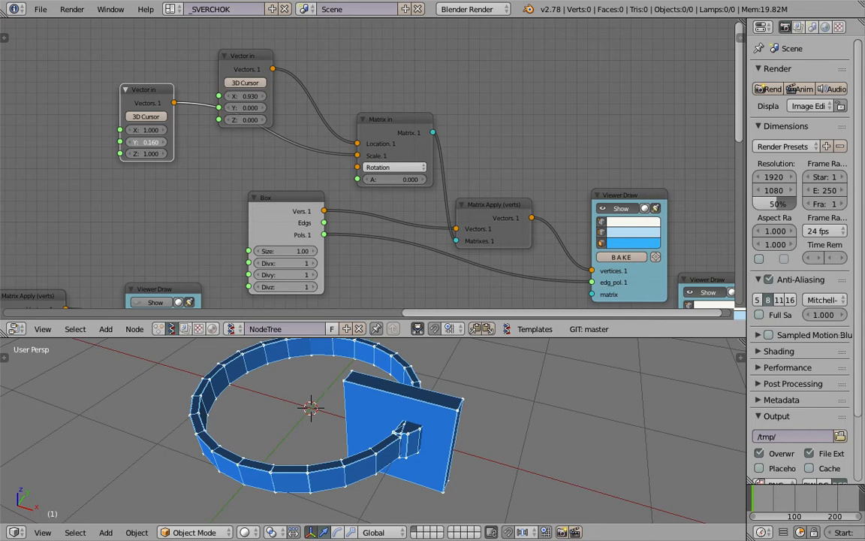
{"action": "middle_click_drag", "start_coordinate": [371, 344], "coordinate": [338, 371]}
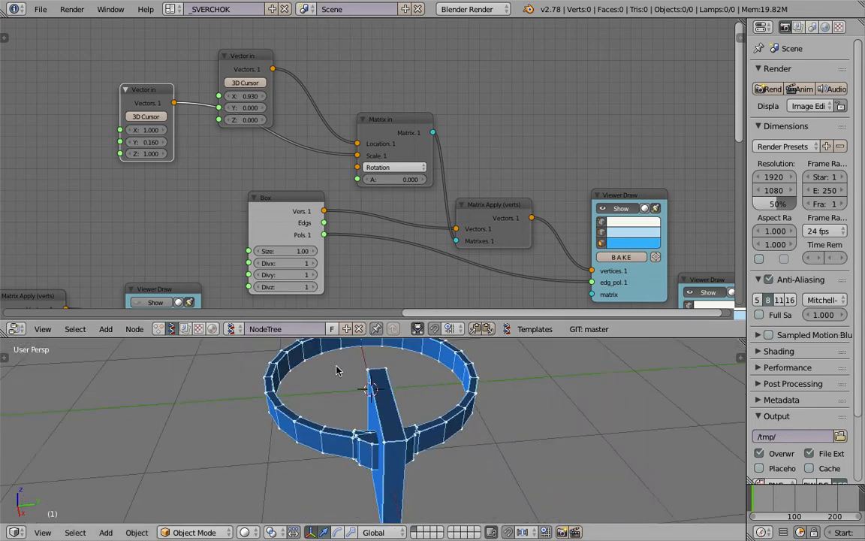
{"action": "left_click_drag", "start_coordinate": [147, 142], "coordinate": [139, 142]}
{"action": "middle_click_drag", "start_coordinate": [368, 394], "coordinate": [539, 430]}
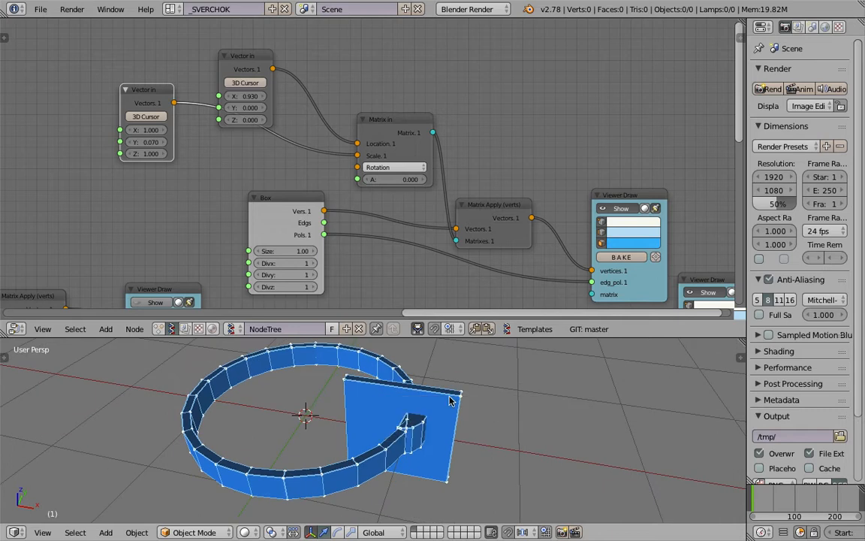
{"action": "scroll", "coordinate": [498, 170], "scroll_direction": "down", "scroll_amount": 2}
{"action": "left_click_drag", "start_coordinate": [555, 255], "coordinate": [660, 255]}
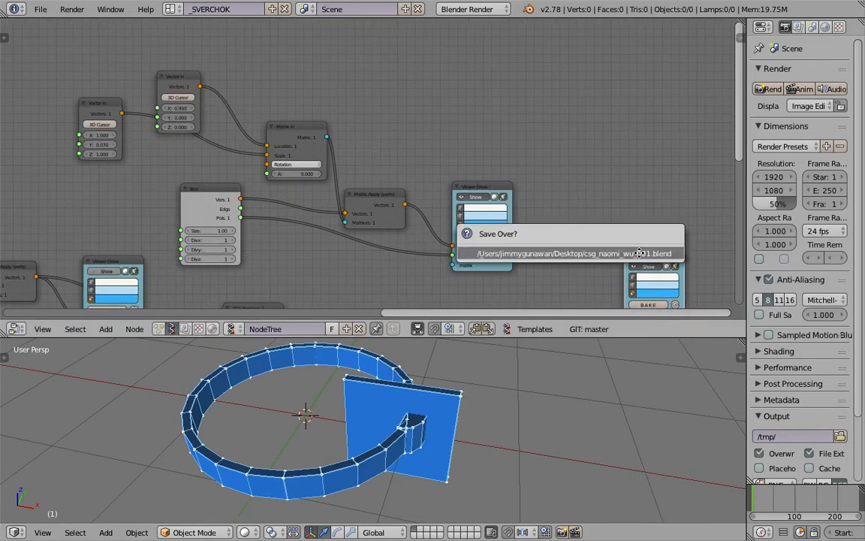
- Duplicate CSG Boolean 2 beyond the box's Viewer Draw and connect the original's Vertices and Polygons to the copy's Verts A and Polys A
{"action": "middle_click_drag", "start_coordinate": [359, 252], "coordinate": [389, 199]}
{"action": "key", "text": "shift+d"}
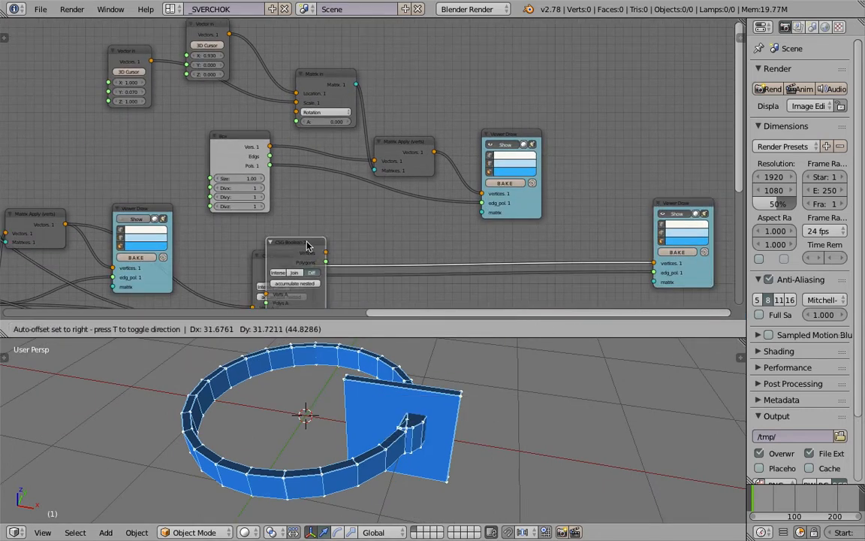
{"action": "left_click", "coordinate": [599, 99]}
{"action": "middle_click_drag", "start_coordinate": [479, 139], "coordinate": [459, 140]}
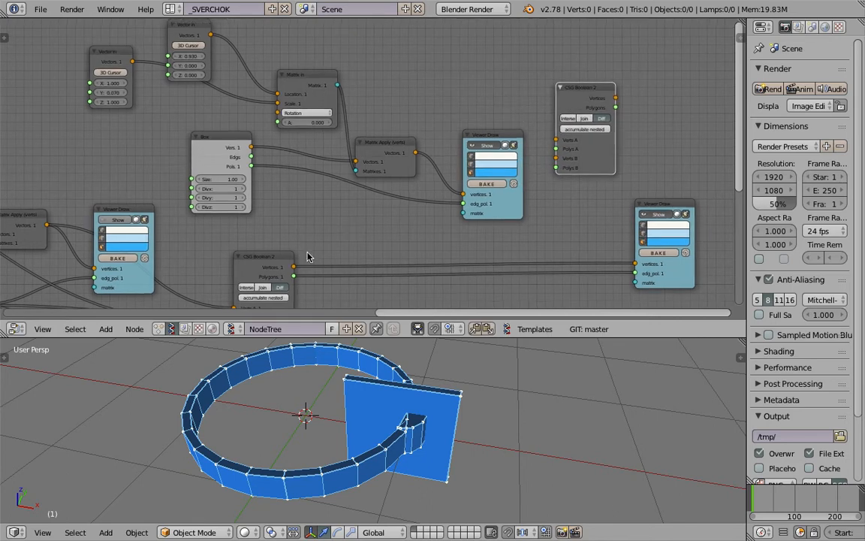
{"action": "left_click_drag", "start_coordinate": [293, 267], "coordinate": [556, 140]}
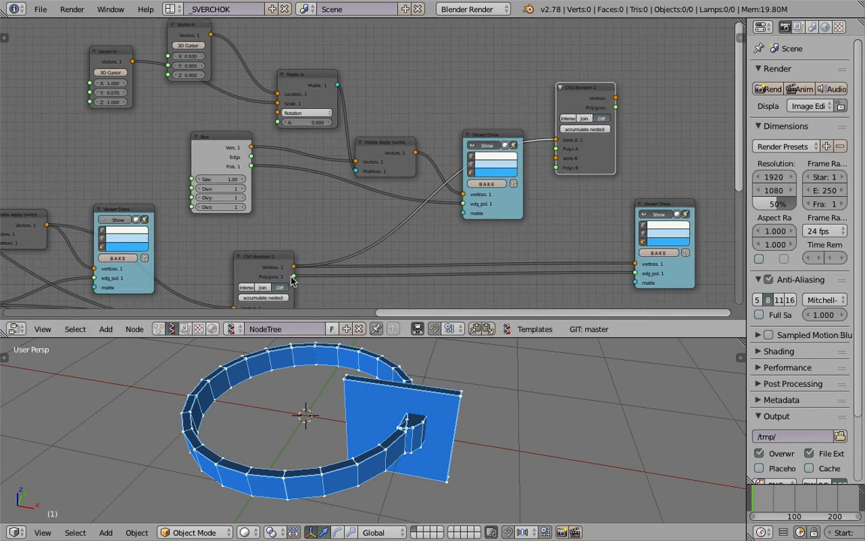
{"action": "left_click_drag", "start_coordinate": [293, 277], "coordinate": [481, 192]}
{"action": "left_click_drag", "start_coordinate": [554, 152], "coordinate": [555, 149]}
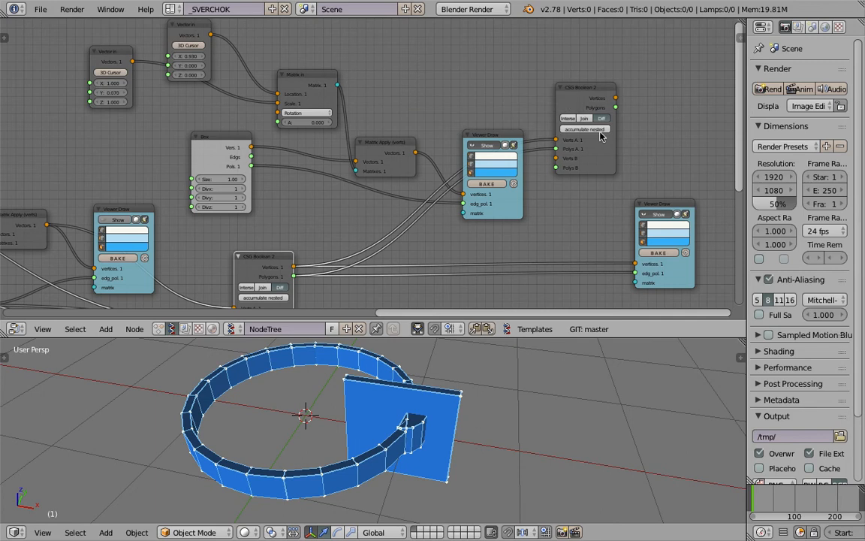
- Move the box's Matrix Apply and Viewer Draw clear of the links, colour the box's polygons pink and turn off its display
{"action": "left_click_drag", "start_coordinate": [403, 147], "coordinate": [397, 126]}
{"action": "mouse_move", "coordinate": [483, 150]}
{"action": "left_mouse_down"}
{"action": "mouse_move", "coordinate": [446, 65]}
{"action": "mouse_move", "coordinate": [454, 63]}
{"action": "left_mouse_up"}
{"action": "left_click", "coordinate": [454, 60]}
{"action": "left_click", "coordinate": [465, 86]}
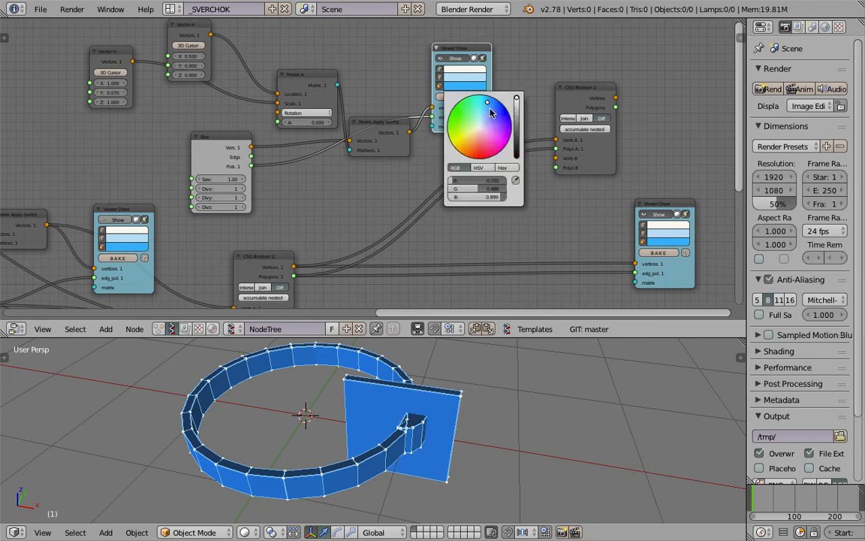
{"action": "left_click", "coordinate": [486, 134]}
{"action": "left_click", "coordinate": [451, 59]}
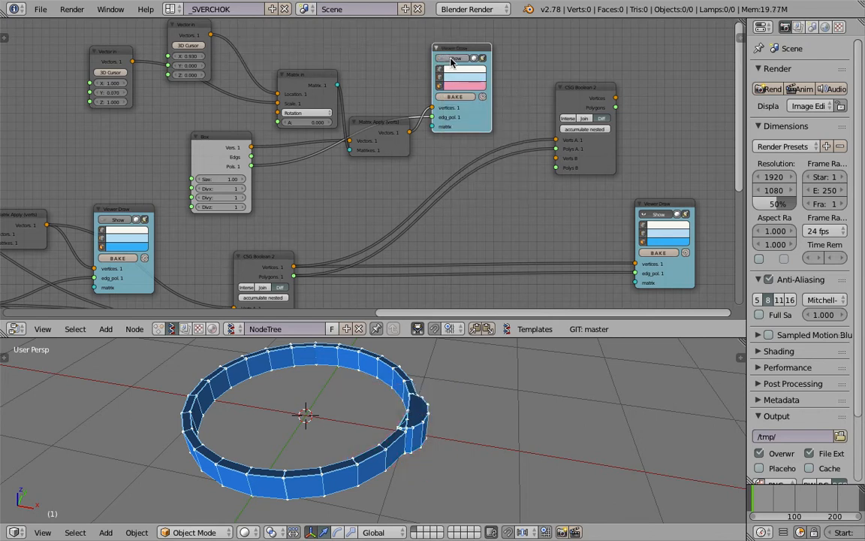
- Connect the transformed box's vertices and polygons to the second CSG Boolean's B inputs and its result to the final Viewer Draw
{"action": "left_click_drag", "start_coordinate": [410, 133], "coordinate": [556, 159]}
{"action": "left_click_drag", "start_coordinate": [251, 156], "coordinate": [368, 168]}
{"action": "left_click_drag", "start_coordinate": [555, 170], "coordinate": [556, 167]}
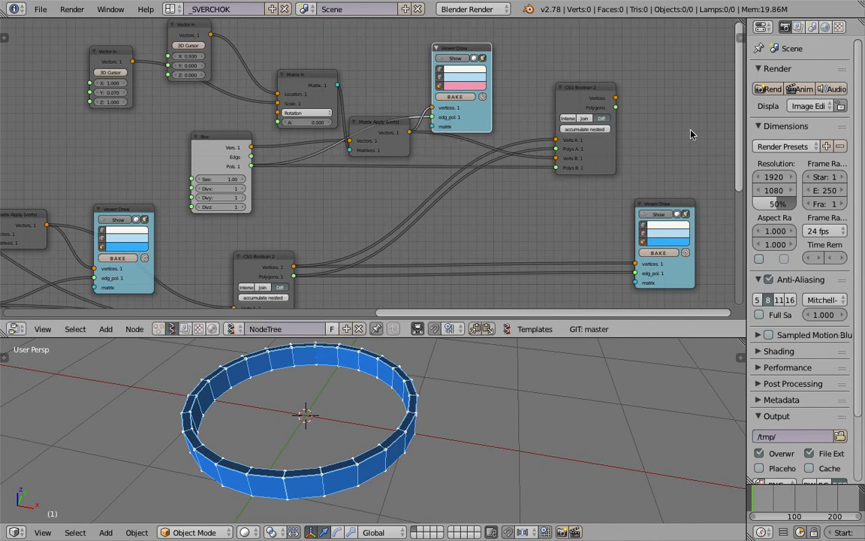
{"action": "left_click_drag", "start_coordinate": [663, 203], "coordinate": [693, 126]}
{"action": "mouse_move", "coordinate": [615, 98]}
{"action": "left_mouse_down"}
{"action": "mouse_move", "coordinate": [673, 163]}
{"action": "mouse_move", "coordinate": [666, 187]}
{"action": "left_mouse_up"}
{"action": "left_click_drag", "start_coordinate": [615, 108], "coordinate": [665, 195]}
- Inspect the slotted clasp, toggle the upper Cylinder's Viewer Draw on and off, and save the file
{"action": "middle_click_drag", "start_coordinate": [546, 419], "coordinate": [516, 436]}
{"action": "scroll", "coordinate": [419, 462], "scroll_direction": "up", "scroll_amount": 5}
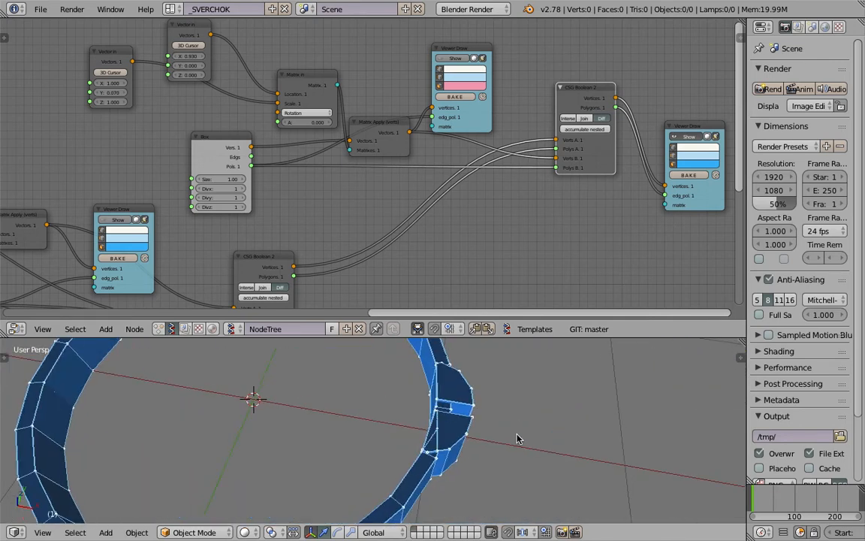
{"action": "scroll", "coordinate": [332, 171], "scroll_direction": "down", "scroll_amount": 1}
{"action": "middle_click_drag", "start_coordinate": [192, 187], "coordinate": [652, 138]}
{"action": "left_click", "coordinate": [230, 173]}
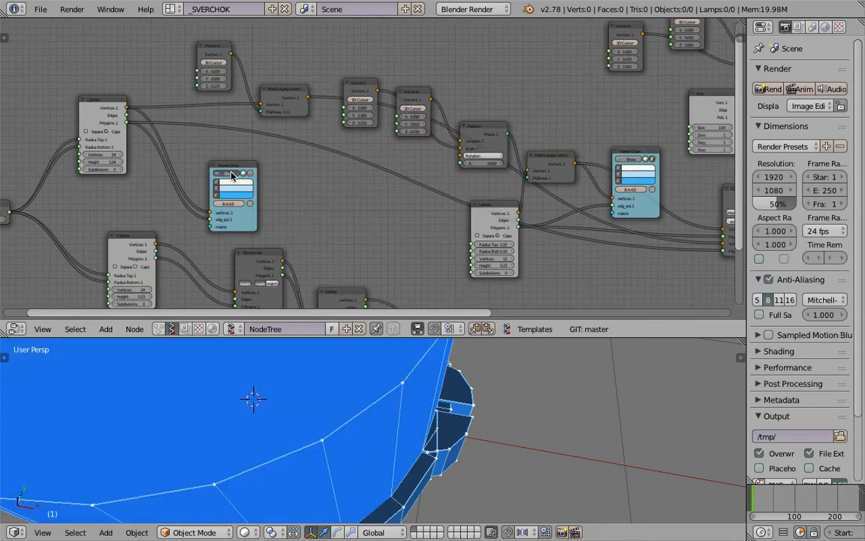
{"action": "left_click", "coordinate": [230, 174]}
{"action": "scroll", "coordinate": [361, 184], "scroll_direction": "down", "scroll_amount": 1}
{"action": "middle_click_drag", "start_coordinate": [506, 230], "coordinate": [400, 190]}
{"action": "key", "text": "ctrl+s"}
{"action": "left_click", "coordinate": [399, 191]}
- Toggle the final Viewer Draw's display repeatedly to examine the split clasp against the choker ring
{"action": "middle_click_drag", "start_coordinate": [590, 181], "coordinate": [457, 208]}
{"action": "middle_click_drag", "start_coordinate": [528, 430], "coordinate": [513, 375]}
{"action": "scroll", "coordinate": [557, 151], "scroll_direction": "up", "scroll_amount": 3}
{"action": "mouse_move", "coordinate": [556, 143]}
{"action": "middle_mouse_down"}
{"action": "mouse_move", "coordinate": [436, 218]}
{"action": "mouse_move", "coordinate": [389, 194]}
{"action": "middle_mouse_up"}
{"action": "middle_click_drag", "start_coordinate": [634, 146], "coordinate": [504, 147]}
{"action": "left_click", "coordinate": [551, 115]}
{"action": "left_click", "coordinate": [550, 115]}
{"action": "left_click", "coordinate": [550, 115]}
{"action": "left_click", "coordinate": [550, 115]}
{"action": "left_click", "coordinate": [551, 114]}
{"action": "left_click", "coordinate": [551, 115]}
{"action": "left_click", "coordinate": [550, 115]}
{"action": "left_click", "coordinate": [550, 115]}
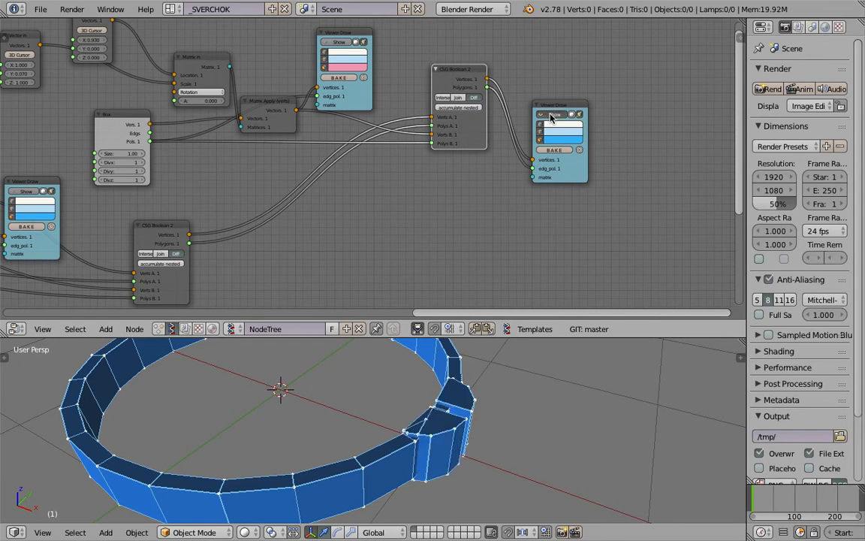
{"action": "left_click", "coordinate": [550, 115]}
- Hide the choker ring to examine the two clasp halves on their own, and show the ring again
{"action": "scroll", "coordinate": [341, 236], "scroll_direction": "down", "scroll_amount": 5}
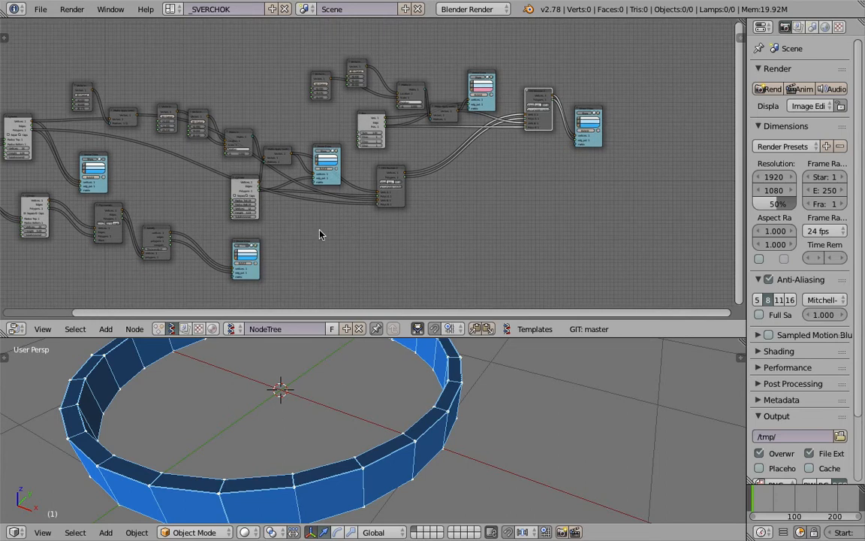
{"action": "left_click", "coordinate": [245, 250]}
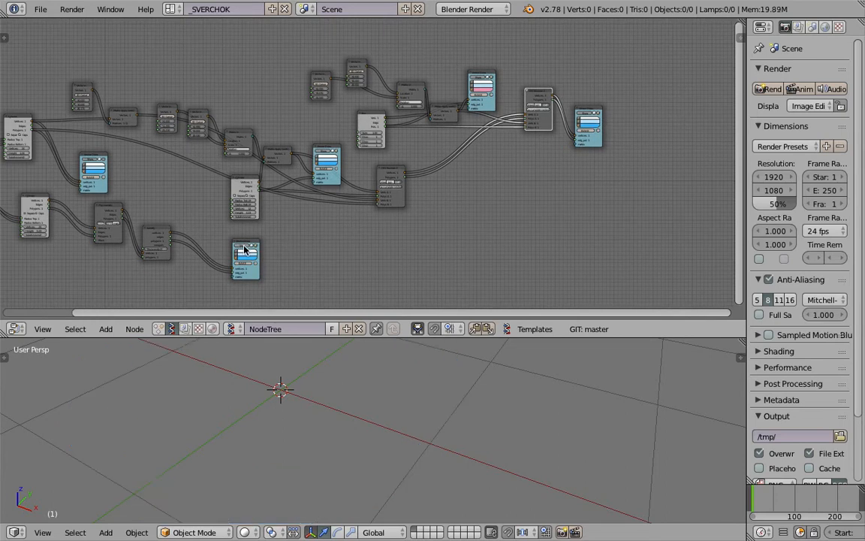
{"action": "left_click", "coordinate": [585, 115]}
{"action": "mouse_move", "coordinate": [513, 408]}
{"action": "middle_mouse_down"}
{"action": "mouse_move", "coordinate": [417, 400]}
{"action": "mouse_move", "coordinate": [290, 406]}
{"action": "mouse_move", "coordinate": [357, 412]}
{"action": "mouse_move", "coordinate": [303, 229]}
{"action": "middle_mouse_up"}
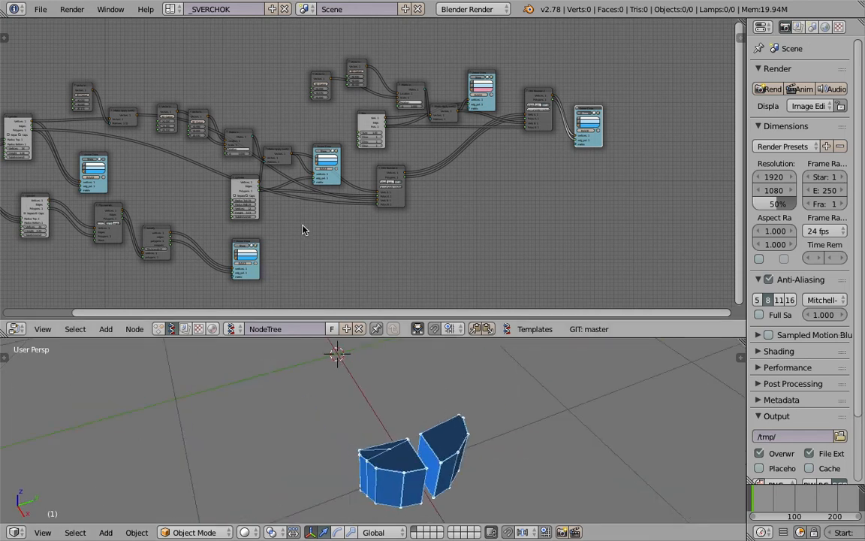
{"action": "left_click", "coordinate": [241, 248]}
{"action": "left_click", "coordinate": [241, 246]}
{"action": "left_click", "coordinate": [240, 245]}
{"action": "left_click", "coordinate": [240, 245]}
{"action": "left_click", "coordinate": [241, 245]}
- Move the choker ring's Viewer Draw below the clasp's final Viewer Draw at the end of the node tree and save the file
{"action": "mouse_move", "coordinate": [246, 242]}
{"action": "left_mouse_down"}
{"action": "mouse_move", "coordinate": [311, 247]}
{"action": "mouse_move", "coordinate": [655, 197]}
{"action": "left_mouse_up"}
{"action": "left_click_drag", "start_coordinate": [592, 111], "coordinate": [662, 113]}
{"action": "middle_click_drag", "start_coordinate": [621, 193], "coordinate": [483, 171]}
{"action": "scroll", "coordinate": [473, 163], "scroll_direction": "up", "scroll_amount": 4}
{"action": "left_click_drag", "start_coordinate": [536, 182], "coordinate": [546, 141]}
{"action": "middle_click_drag", "start_coordinate": [470, 141], "coordinate": [460, 159]}
{"action": "key", "text": "ctrl+s"}
{"action": "left_click", "coordinate": [460, 157]}
{"action": "middle_click_drag", "start_coordinate": [514, 490], "coordinate": [519, 459]}
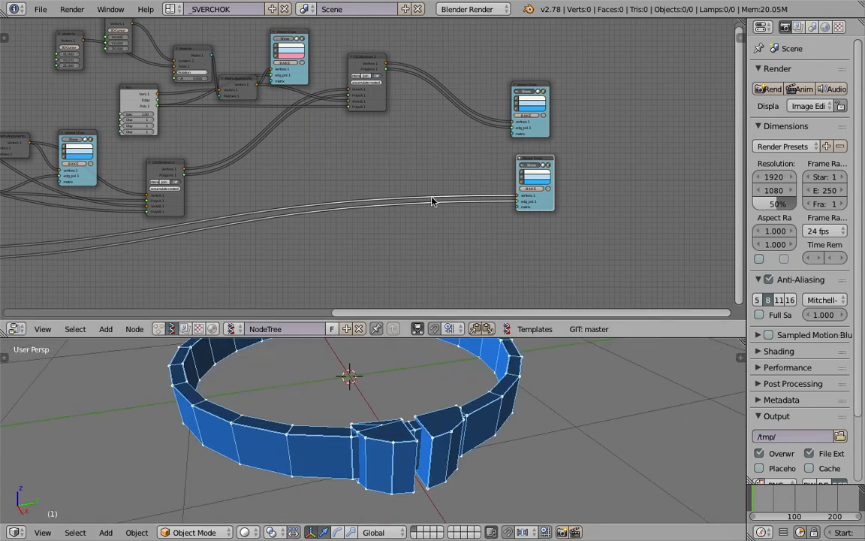
- Save the file, space out the second CSG Boolean 2 and the box's Viewer Draw, and turn on the pink box's display
{"action": "middle_click_drag", "start_coordinate": [409, 170], "coordinate": [450, 217]}
{"action": "key", "text": "ctrl+s"}
{"action": "left_click", "coordinate": [451, 219]}
{"action": "scroll", "coordinate": [443, 154], "scroll_direction": "up", "scroll_amount": 3}
{"action": "left_click_drag", "start_coordinate": [421, 92], "coordinate": [456, 110]}
{"action": "left_click", "coordinate": [313, 63]}
{"action": "left_click", "coordinate": [313, 64]}
{"action": "left_click", "coordinate": [313, 64]}
{"action": "left_click_drag", "start_coordinate": [317, 58], "coordinate": [343, 47]}
{"action": "left_click_drag", "start_coordinate": [465, 126], "coordinate": [485, 135]}
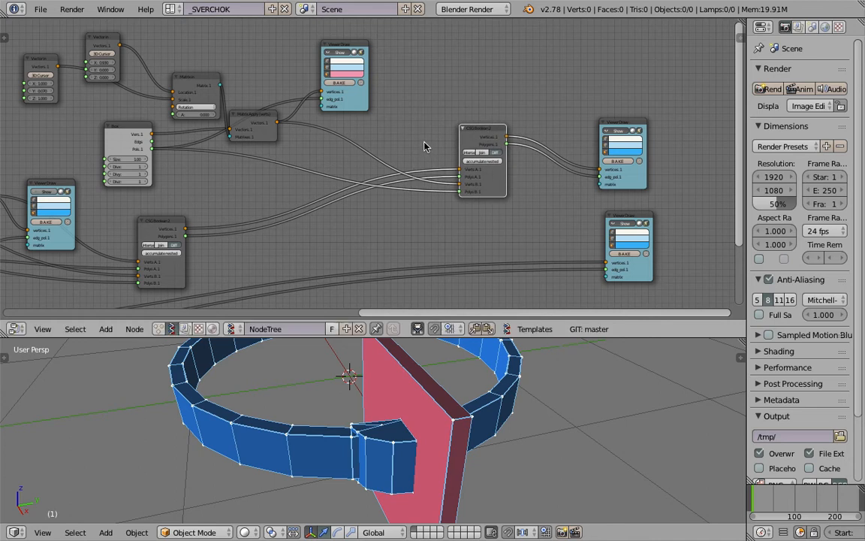
- Cut all links of the second CSG Boolean 2 and connect the first one's Vertices and Polygons to the relocated final Viewer Draw
{"action": "right_click_drag", "start_coordinate": [422, 216], "coordinate": [422, 216], "text": "ctrl"}
{"action": "left_click_drag", "start_coordinate": [591, 139], "coordinate": [285, 202]}
{"action": "left_click_drag", "start_coordinate": [186, 228], "coordinate": [248, 222]}
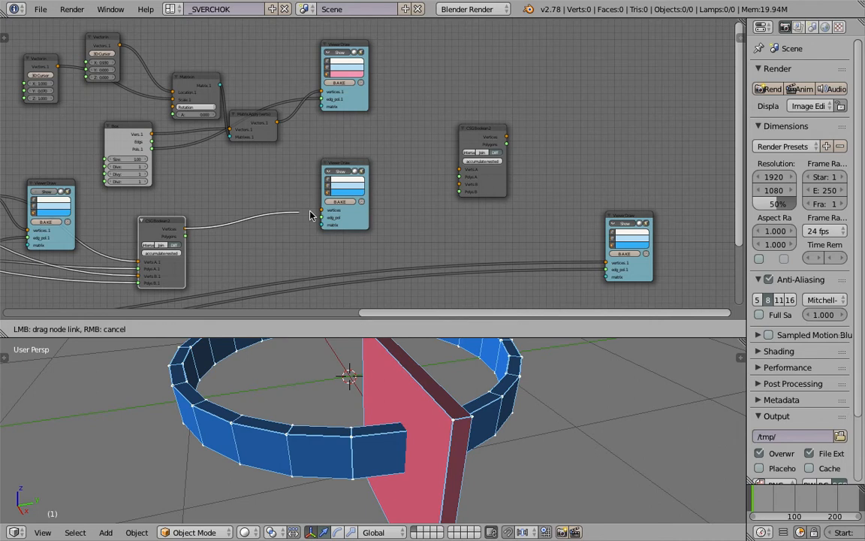
{"action": "left_click_drag", "start_coordinate": [311, 215], "coordinate": [323, 210]}
{"action": "left_click_drag", "start_coordinate": [185, 236], "coordinate": [325, 217]}
- Turn off the pink box's display, inspect the choker with its uncut clasp, and save the file
{"action": "left_click", "coordinate": [340, 54]}
{"action": "middle_click_drag", "start_coordinate": [398, 382], "coordinate": [496, 438]}
{"action": "key", "text": "ctrl+s"}
{"action": "left_click", "coordinate": [496, 438]}
{"action": "middle_click_drag", "start_coordinate": [440, 429], "coordinate": [371, 329]}
{"action": "key", "text": "ctrl+s"}
{"action": "left_click", "coordinate": [321, 236]}
- Stack the clasp's and the choker ring's Viewer Draws close together beside the first CSG Boolean 2 and save the file
{"action": "left_click_drag", "start_coordinate": [350, 164], "coordinate": [391, 164]}
{"action": "left_click_drag", "start_coordinate": [620, 215], "coordinate": [375, 252]}
{"action": "middle_click_drag", "start_coordinate": [376, 251], "coordinate": [403, 198]}
{"action": "key", "text": "ctrl+s"}
- Move the unlinked CSG Boolean 2 beside the stacked Viewer Draws, set it to Join, and save the file
{"action": "left_click_drag", "start_coordinate": [507, 73], "coordinate": [496, 171]}
{"action": "scroll", "coordinate": [546, 216], "scroll_direction": "up", "scroll_amount": 2}
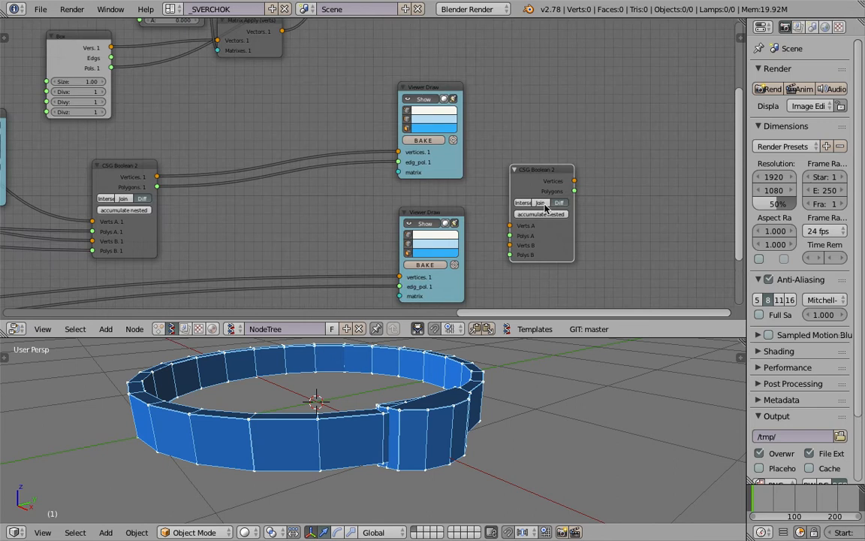
{"action": "left_click", "coordinate": [542, 204]}
{"action": "key", "text": "ctrl+s"}
- Connect the clasp's Vertices and Polygons to the Join CSG Boolean 2's A inputs, and the choker ring's to its B inputs
{"action": "left_click_drag", "start_coordinate": [158, 176], "coordinate": [464, 216]}
{"action": "left_click_drag", "start_coordinate": [518, 229], "coordinate": [511, 226]}
{"action": "left_click_drag", "start_coordinate": [157, 187], "coordinate": [160, 191]}
{"action": "left_click_drag", "start_coordinate": [498, 235], "coordinate": [510, 235]}
{"action": "left_click_drag", "start_coordinate": [400, 278], "coordinate": [510, 245]}
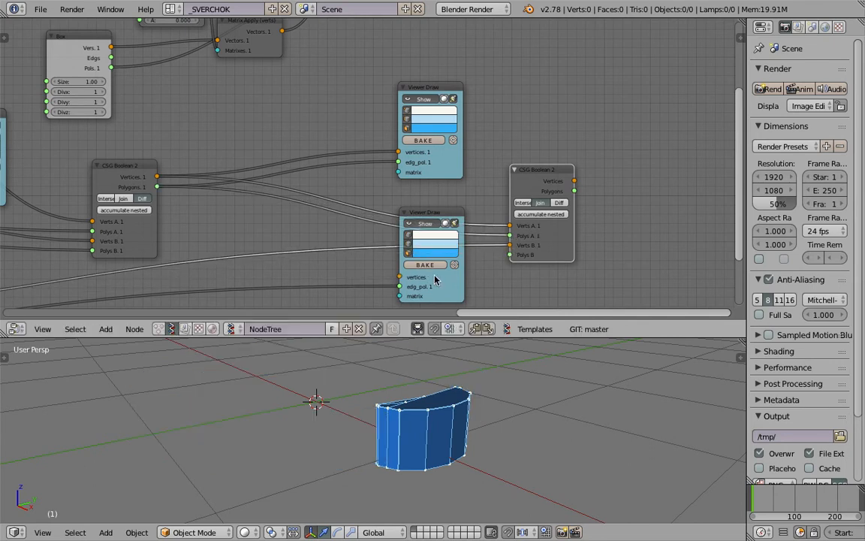
{"action": "mouse_move", "coordinate": [400, 288]}
{"action": "left_mouse_down"}
{"action": "mouse_move", "coordinate": [506, 264]}
{"action": "mouse_move", "coordinate": [510, 254]}
{"action": "left_mouse_up"}
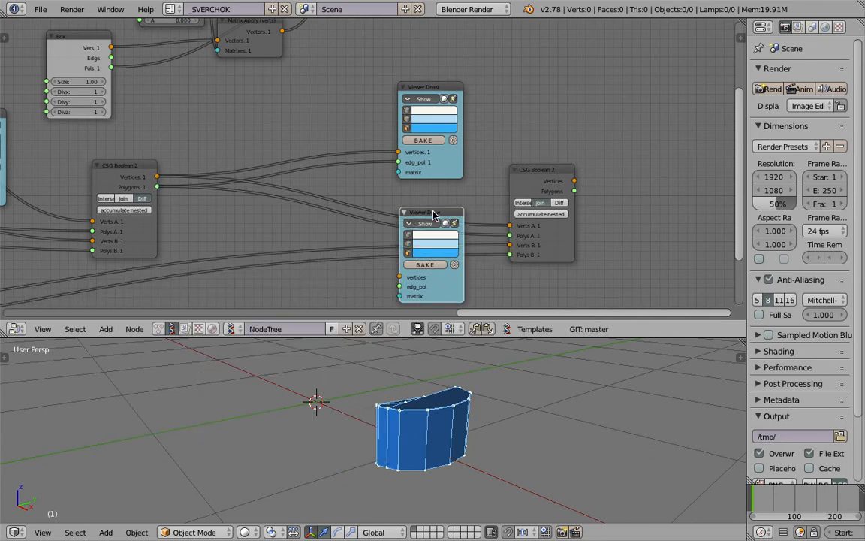
- Delete the ring's unlinked Viewer Draw, and connect the joined Vertices and Polygons to the remaining blue Viewer Draw
{"action": "key", "text": "x"}
{"action": "left_click_drag", "start_coordinate": [453, 111], "coordinate": [664, 116]}
{"action": "mouse_move", "coordinate": [574, 180]}
{"action": "left_mouse_down"}
{"action": "mouse_move", "coordinate": [617, 152]}
{"action": "mouse_move", "coordinate": [594, 176]}
{"action": "mouse_move", "coordinate": [610, 168]}
{"action": "left_mouse_up"}
{"action": "left_click_drag", "start_coordinate": [547, 178], "coordinate": [477, 137]}
{"action": "middle_click_drag", "start_coordinate": [478, 137], "coordinate": [317, 184]}
{"action": "middle_click_drag", "start_coordinate": [422, 375], "coordinate": [430, 430]}
{"action": "left_click_drag", "start_coordinate": [471, 143], "coordinate": [442, 123]}
{"action": "middle_click_drag", "start_coordinate": [435, 422], "coordinate": [410, 377]}
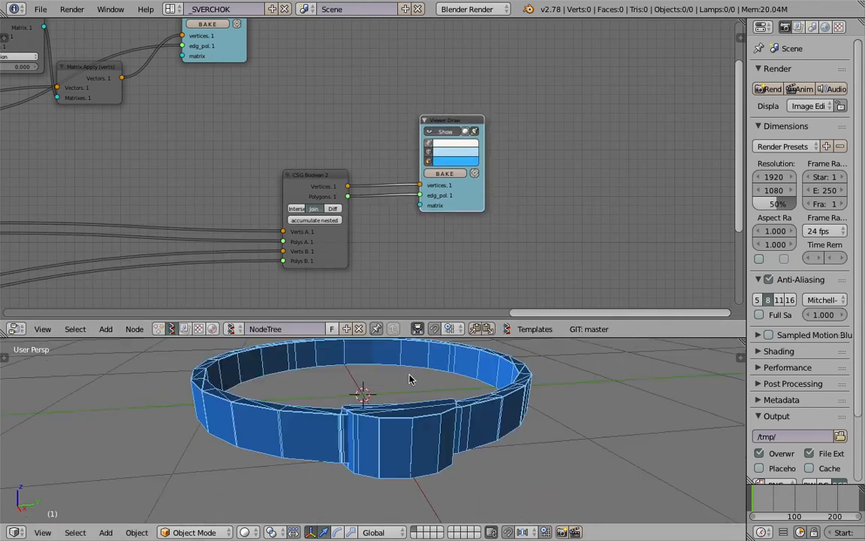
- Move the pink box's Viewer Draw above the joined model's Viewer Draw and turn its display on
{"action": "middle_click_drag", "start_coordinate": [386, 141], "coordinate": [361, 211]}
{"action": "mouse_move", "coordinate": [207, 45]}
{"action": "left_mouse_down"}
{"action": "mouse_move", "coordinate": [427, 75]}
{"action": "mouse_move", "coordinate": [398, 56]}
{"action": "left_mouse_up"}
{"action": "left_click", "coordinate": [404, 83]}
{"action": "left_click", "coordinate": [404, 83]}
{"action": "left_click", "coordinate": [404, 84]}
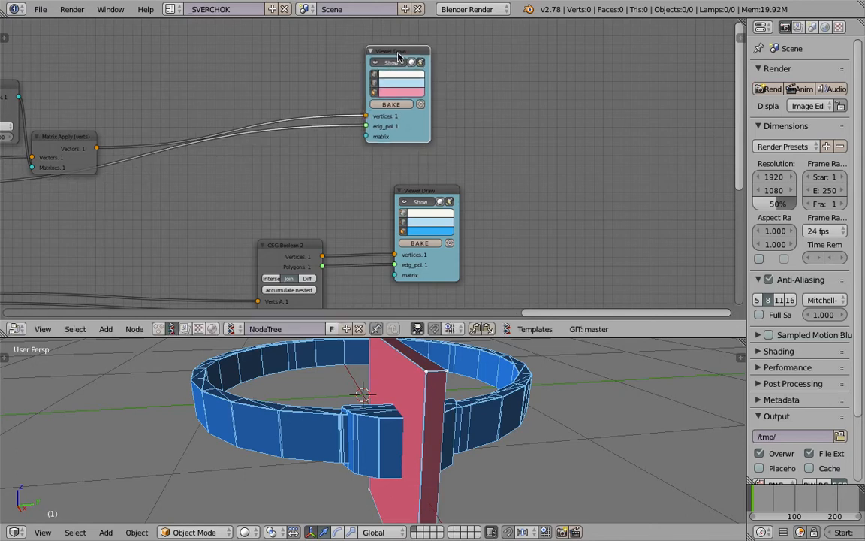
- Duplicate the Join CSG Boolean 2, set the copy to Diff, and connect the joined Vertices and Polygons to its A inputs
{"action": "key", "text": "shift+d"}
{"action": "left_click", "coordinate": [546, 177]}
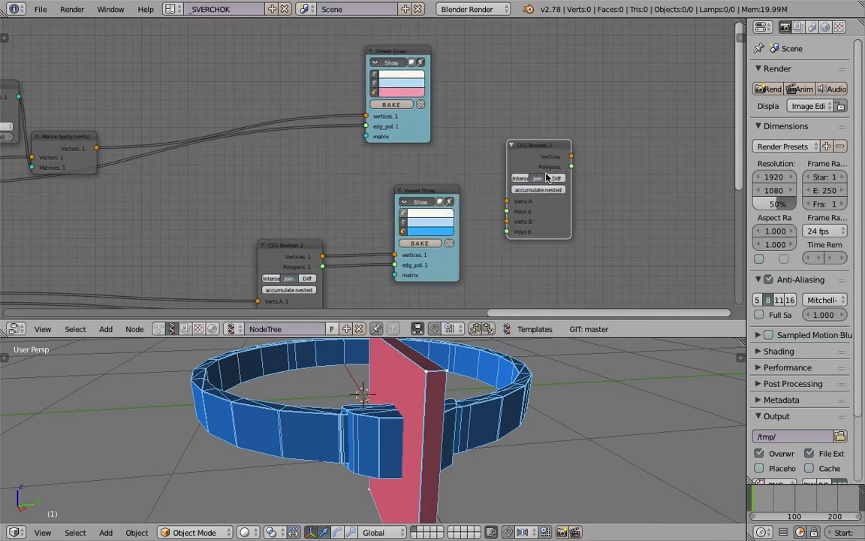
{"action": "scroll", "coordinate": [398, 179], "scroll_direction": "down", "scroll_amount": 2}
{"action": "middle_click_drag", "start_coordinate": [399, 179], "coordinate": [421, 159]}
{"action": "key", "text": "ctrl+s"}
{"action": "left_click", "coordinate": [421, 159]}
{"action": "left_click_drag", "start_coordinate": [355, 223], "coordinate": [445, 211]}
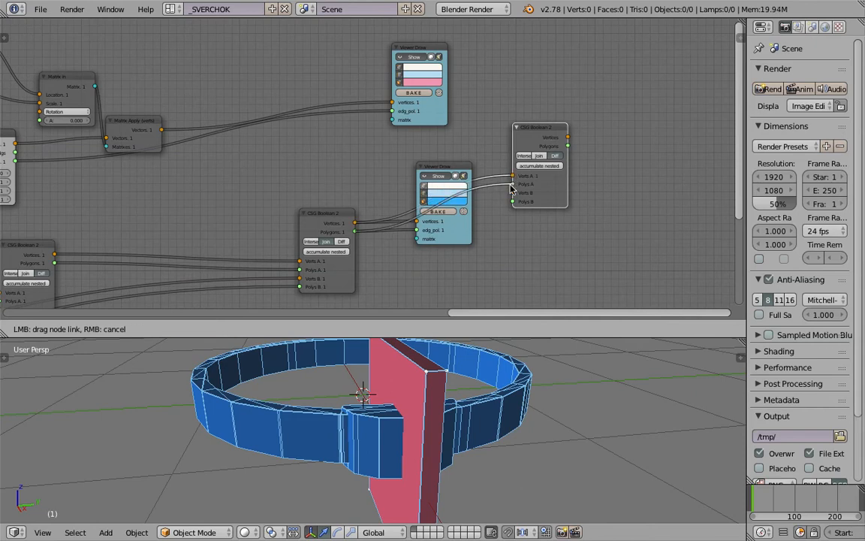
- Move the pink box's whole node chain below the main tree, and place its Viewer Draw directly under the Diff CSG Boolean 2
{"action": "scroll", "coordinate": [300, 146], "scroll_direction": "down", "scroll_amount": 3}
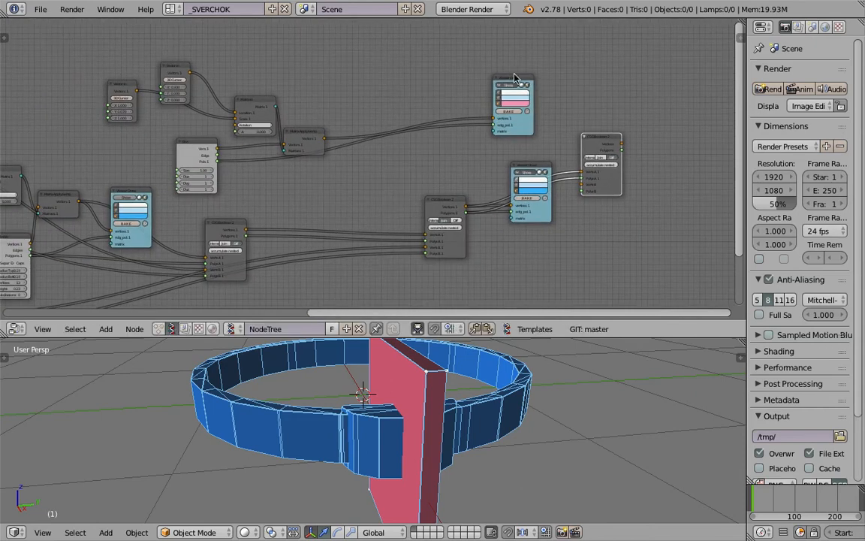
{"action": "left_click", "coordinate": [514, 77]}
{"action": "key", "text": "l"}
{"action": "key", "text": "l"}
{"action": "key", "text": "l"}
{"action": "key", "text": "l"}
{"action": "scroll", "coordinate": [415, 118], "scroll_direction": "down", "scroll_amount": 3}
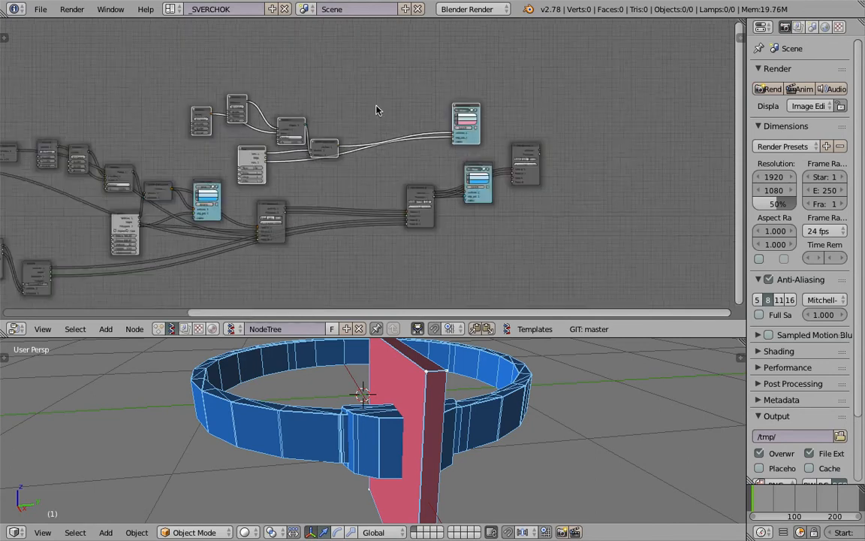
{"action": "key", "text": "g"}
{"action": "left_click", "coordinate": [477, 245]}
{"action": "middle_click_drag", "start_coordinate": [502, 243], "coordinate": [472, 205]}
{"action": "mouse_move", "coordinate": [546, 227]}
{"action": "left_mouse_down"}
{"action": "mouse_move", "coordinate": [490, 183]}
{"action": "mouse_move", "coordinate": [469, 153]}
{"action": "left_mouse_up"}
{"action": "scroll", "coordinate": [468, 153], "scroll_direction": "up", "scroll_amount": 4}
{"action": "middle_click_drag", "start_coordinate": [500, 209], "coordinate": [488, 194]}
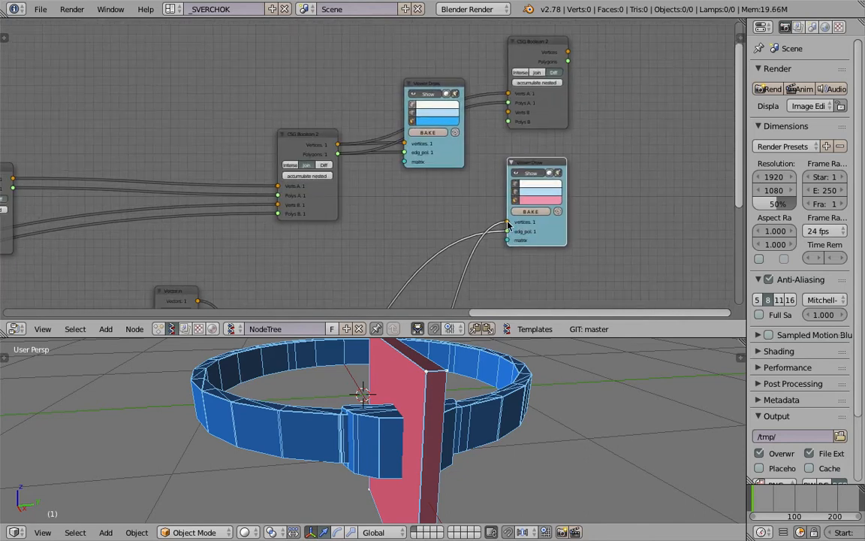
- Transfer the box's links to Verts B and Polys B, and connect the Diff result to the repositioned pink Viewer Draw
{"action": "left_click_drag", "start_coordinate": [508, 223], "coordinate": [505, 124]}
{"action": "left_click_drag", "start_coordinate": [505, 230], "coordinate": [494, 172]}
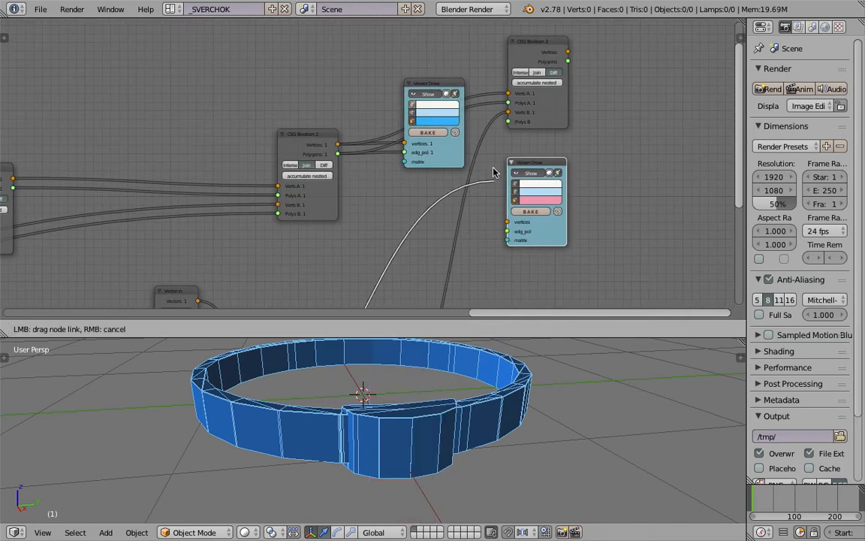
{"action": "left_click_drag", "start_coordinate": [438, 83], "coordinate": [365, 31]}
{"action": "mouse_move", "coordinate": [546, 161]}
{"action": "left_mouse_down"}
{"action": "mouse_move", "coordinate": [617, 126]}
{"action": "mouse_move", "coordinate": [624, 69]}
{"action": "left_mouse_up"}
{"action": "left_click_drag", "start_coordinate": [568, 52], "coordinate": [598, 97]}
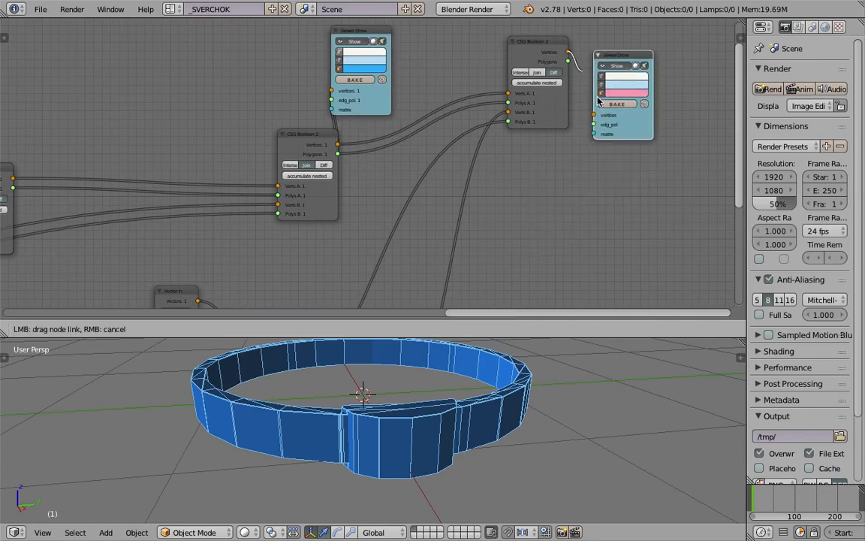
{"action": "left_click_drag", "start_coordinate": [562, 65], "coordinate": [582, 103]}
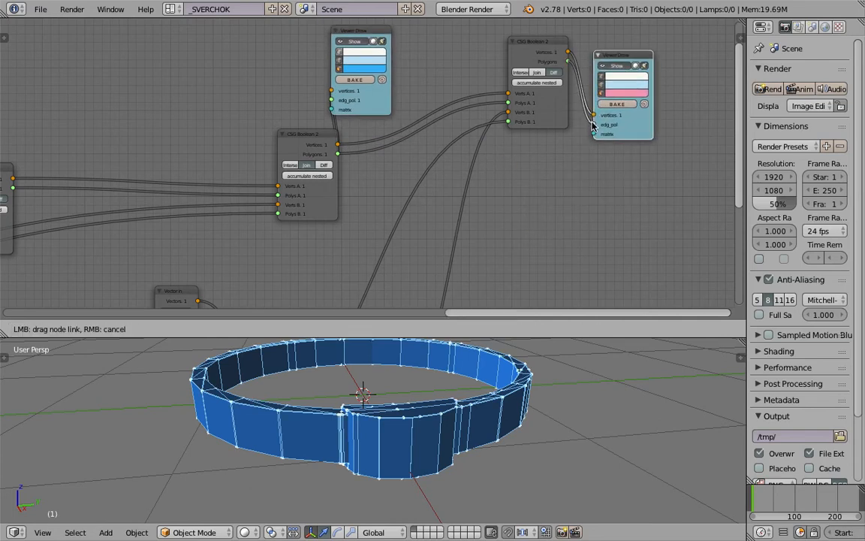
- Turn off the blue joined model's display and the pink Viewer Draw's vertices, and inspect the cut choker
{"action": "left_click", "coordinate": [360, 44]}
{"action": "middle_click_drag", "start_coordinate": [475, 358], "coordinate": [425, 379]}
{"action": "left_click", "coordinate": [602, 76]}
{"action": "middle_click_drag", "start_coordinate": [540, 140], "coordinate": [442, 147]}
{"action": "middle_click_drag", "start_coordinate": [443, 380], "coordinate": [496, 375]}
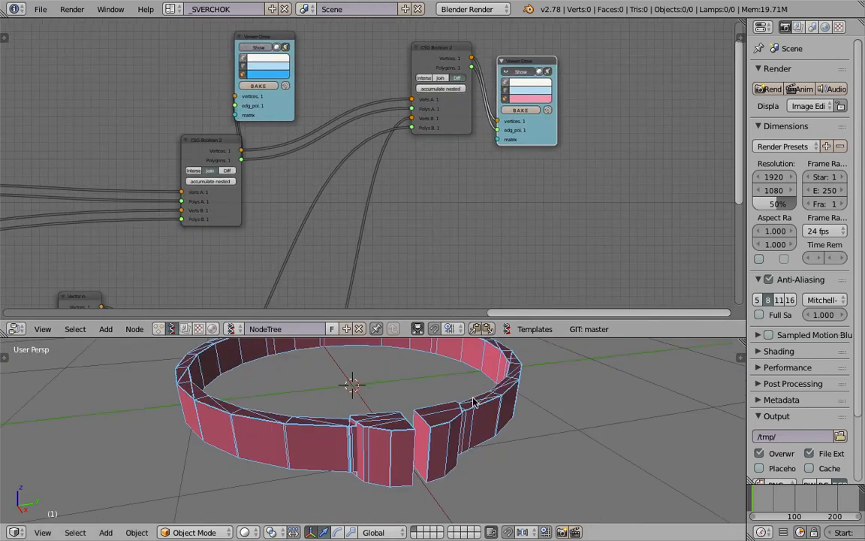
- Set the pink Viewer Draw's edge colour to dark maroon and save the file
{"action": "scroll", "coordinate": [519, 113], "scroll_direction": "up", "scroll_amount": 5}
{"action": "left_click", "coordinate": [592, 58]}
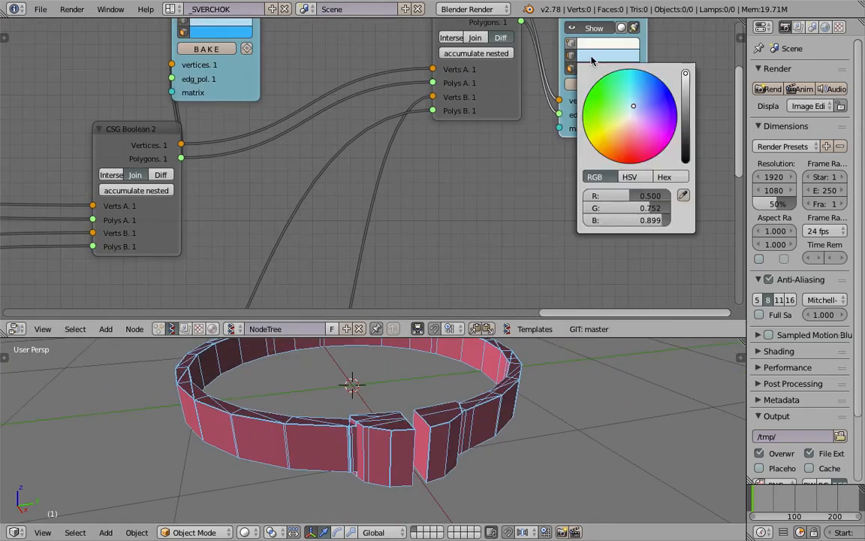
{"action": "left_click", "coordinate": [643, 144]}
{"action": "left_click_drag", "start_coordinate": [686, 117], "coordinate": [686, 127]}
{"action": "mouse_move", "coordinate": [469, 384]}
{"action": "middle_mouse_down"}
{"action": "mouse_move", "coordinate": [545, 388]}
{"action": "mouse_move", "coordinate": [419, 399]}
{"action": "mouse_move", "coordinate": [510, 353]}
{"action": "mouse_move", "coordinate": [595, 390]}
{"action": "mouse_move", "coordinate": [560, 381]}
{"action": "mouse_move", "coordinate": [547, 409]}
{"action": "mouse_move", "coordinate": [461, 389]}
{"action": "mouse_move", "coordinate": [466, 434]}
{"action": "mouse_move", "coordinate": [480, 391]}
{"action": "mouse_move", "coordinate": [395, 425]}
{"action": "mouse_move", "coordinate": [469, 452]}
{"action": "mouse_move", "coordinate": [429, 447]}
{"action": "mouse_move", "coordinate": [441, 457]}
{"action": "middle_mouse_up"}
{"action": "key", "text": "ctrl+s"}
- Move the pink Viewer Draw slightly away from the Diff CSG Boolean 2 and save the file
{"action": "mouse_move", "coordinate": [566, 123]}
{"action": "middle_mouse_down"}
{"action": "mouse_move", "coordinate": [341, 170]}
{"action": "mouse_move", "coordinate": [334, 194]}
{"action": "middle_mouse_up"}
{"action": "key", "text": "ctrl+s"}
{"action": "left_click", "coordinate": [343, 194]}
{"action": "left_click_drag", "start_coordinate": [407, 197], "coordinate": [427, 190]}
{"action": "scroll", "coordinate": [426, 190], "scroll_direction": "down", "scroll_amount": 2}
{"action": "middle_click_drag", "start_coordinate": [255, 195], "coordinate": [359, 207]}
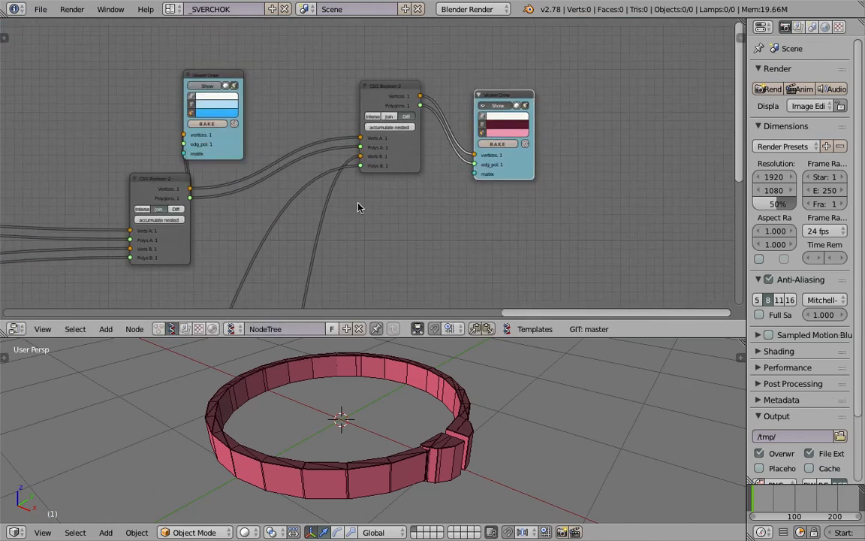
- Rename the node tree ChokerThing, and save the file after checking the choker reference image on the desktop
{"action": "key", "text": "ctrl+s"}
{"action": "left_click", "coordinate": [303, 326]}
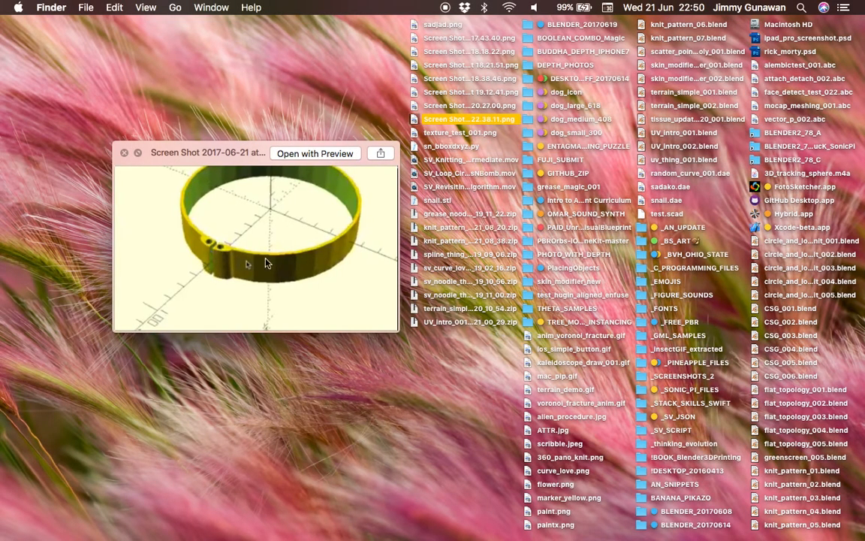
{"action": "key", "text": "ctrl+Right"}
{"action": "middle_click_drag", "start_coordinate": [422, 241], "coordinate": [418, 247]}
{"action": "left_click_drag", "start_coordinate": [483, 181], "coordinate": [500, 169]}
{"action": "key", "text": "ctrl+s"}
{"action": "left_click", "coordinate": [506, 173]}
- Add a Cylinder node in the empty area beyond the pink Viewer Draw
{"action": "scroll", "coordinate": [368, 123], "scroll_direction": "up", "scroll_amount": 2}
{"action": "middle_click_drag", "start_coordinate": [587, 141], "coordinate": [380, 134]}
{"action": "key", "text": "shift+a"}
{"action": "left_click", "coordinate": [399, 130]}
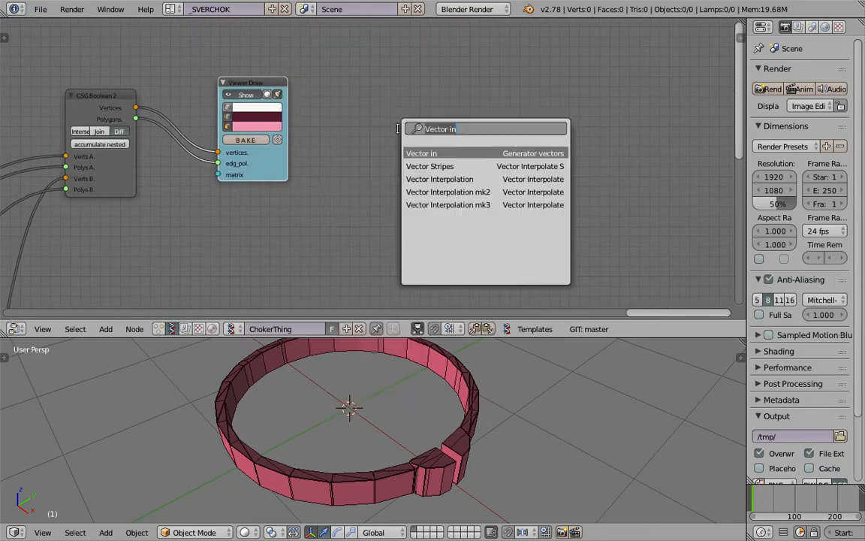
{"action": "type", "text": "cyli"}
{"action": "key", "text": "Return"}
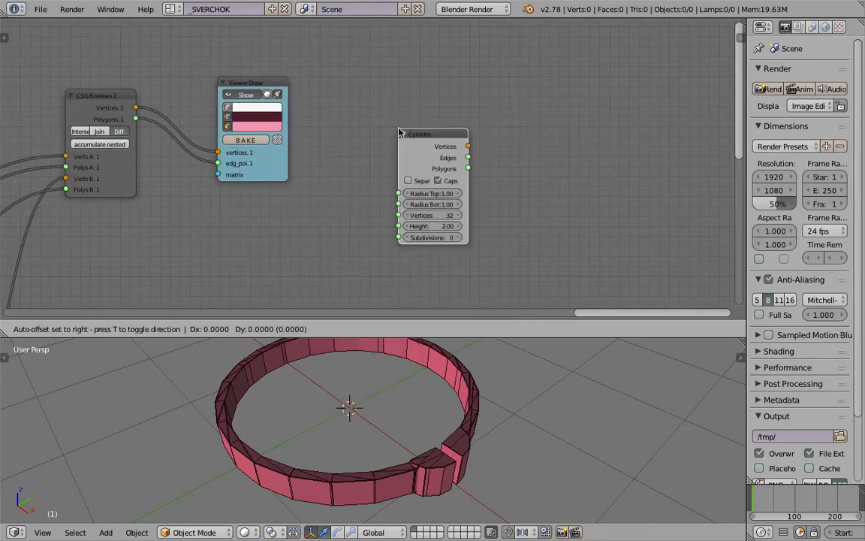
{"action": "left_click", "coordinate": [340, 135]}
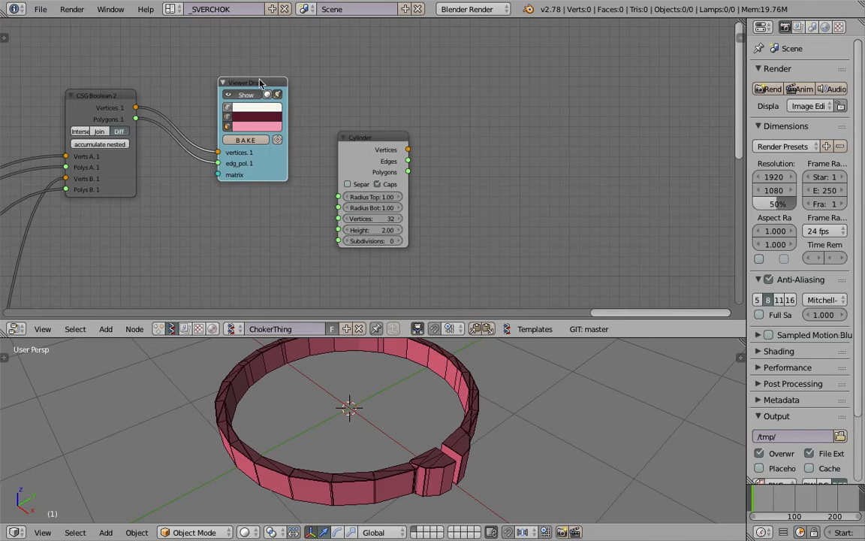
- Duplicate the pink Viewer Draw beside the Cylinder and connect the cylinder's Vertices and Polygons to it
{"action": "key", "text": "shift+d"}
{"action": "left_click", "coordinate": [426, 120]}
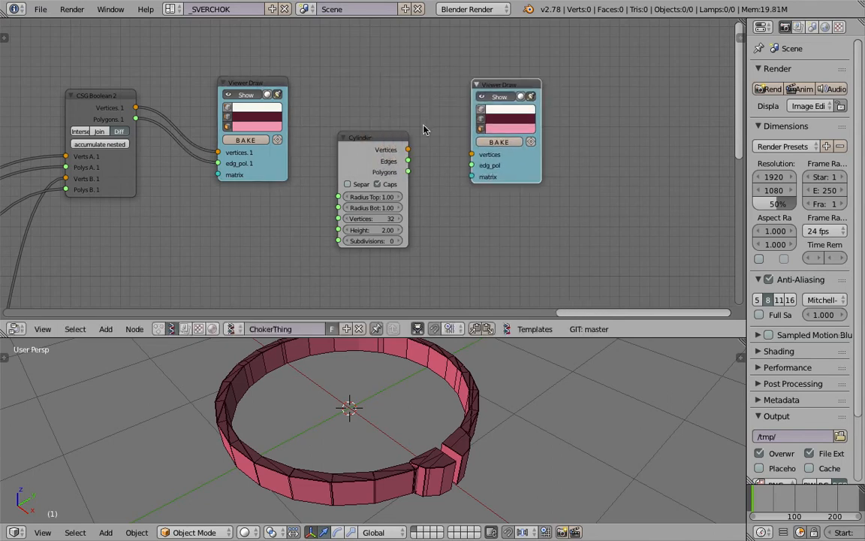
{"action": "left_click_drag", "start_coordinate": [408, 149], "coordinate": [467, 154]}
{"action": "left_click_drag", "start_coordinate": [409, 172], "coordinate": [473, 166]}
- Set the face colour of the cylinder's Viewer Draw to golden yellow and save the file
{"action": "left_click", "coordinate": [501, 133]}
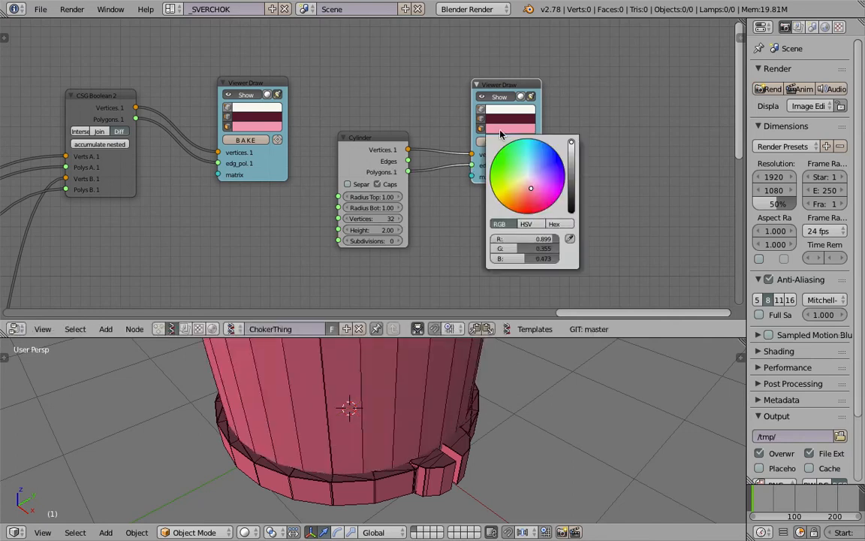
{"action": "left_click_drag", "start_coordinate": [524, 183], "coordinate": [505, 196]}
{"action": "key", "text": "ctrl+s"}
{"action": "left_click", "coordinate": [412, 113]}
- Set the cylinder's top and bottom radius to 0.05
{"action": "left_click", "coordinate": [384, 196]}
{"action": "type", "text": "0.0"}
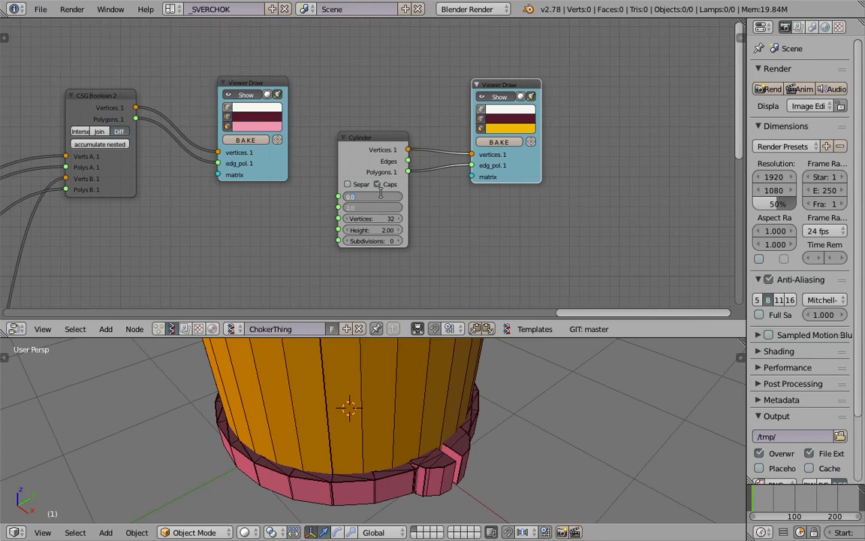
{"action": "type", "text": "2"}
{"action": "key", "text": "Return"}
{"action": "left_click", "coordinate": [380, 196]}
{"action": "type", "text": "0.05"}
{"action": "key", "text": "Return"}
- Show the choker in an orthographic top view, and space out the Cylinder and its Viewer Draw
{"action": "middle_click_drag", "start_coordinate": [401, 475], "coordinate": [398, 496]}
{"action": "left_click", "coordinate": [42, 532]}
{"action": "left_click", "coordinate": [65, 469]}
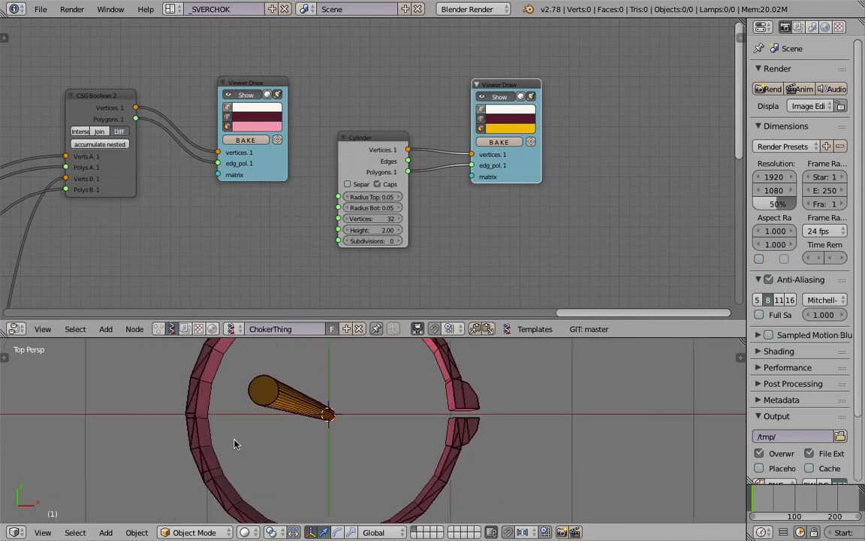
{"action": "left_click", "coordinate": [43, 531]}
{"action": "left_click", "coordinate": [98, 367]}
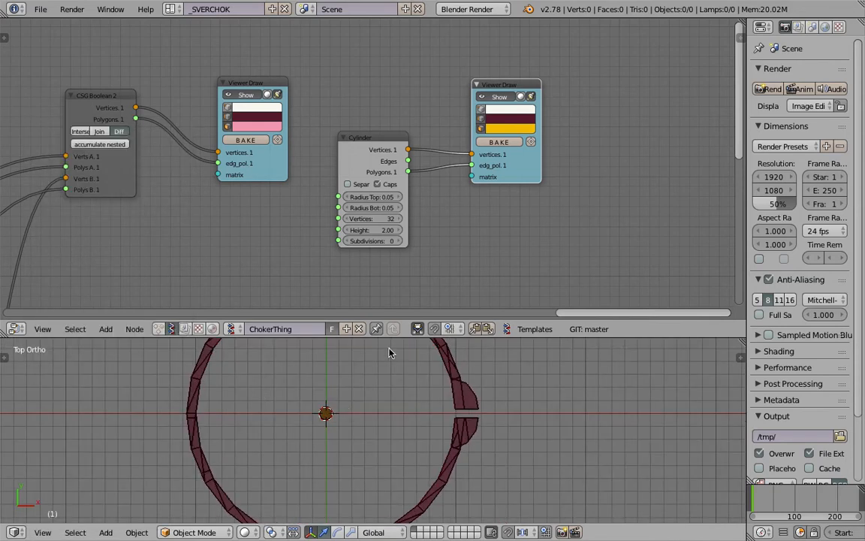
{"action": "scroll", "coordinate": [345, 410], "scroll_direction": "up", "scroll_amount": 3}
{"action": "left_click_drag", "start_coordinate": [493, 175], "coordinate": [546, 163]}
{"action": "left_click_drag", "start_coordinate": [378, 146], "coordinate": [423, 97]}
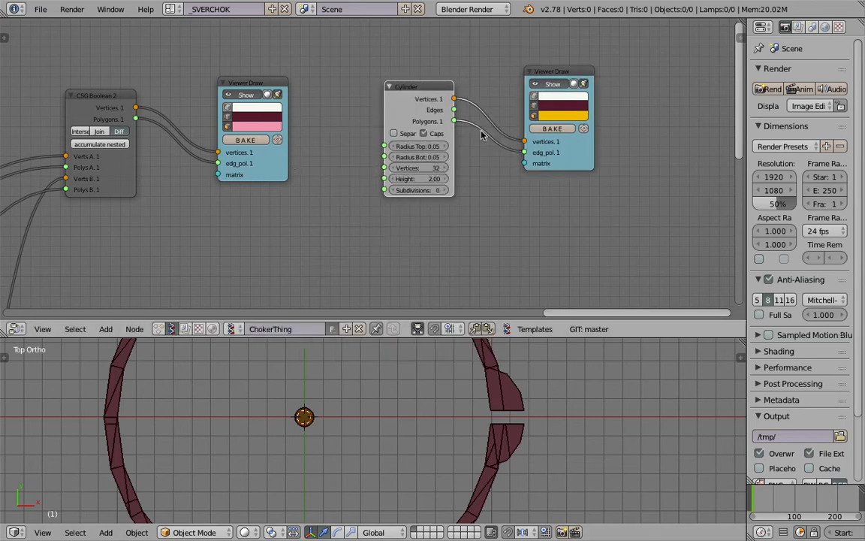
{"action": "scroll", "coordinate": [480, 135], "scroll_direction": "up", "scroll_amount": 3}
- Set the cylinder's top and bottom radius to 0.02 and its vertices to 12
{"action": "left_click_drag", "start_coordinate": [448, 142], "coordinate": [449, 155]}
{"action": "type", "text": ".02"}
{"action": "key", "text": "Return"}
{"action": "key", "text": "ctrl+s"}
{"action": "left_click", "coordinate": [450, 143]}
{"action": "left_click", "coordinate": [439, 169]}
{"action": "type", "text": "12"}
{"action": "key", "text": "Return"}
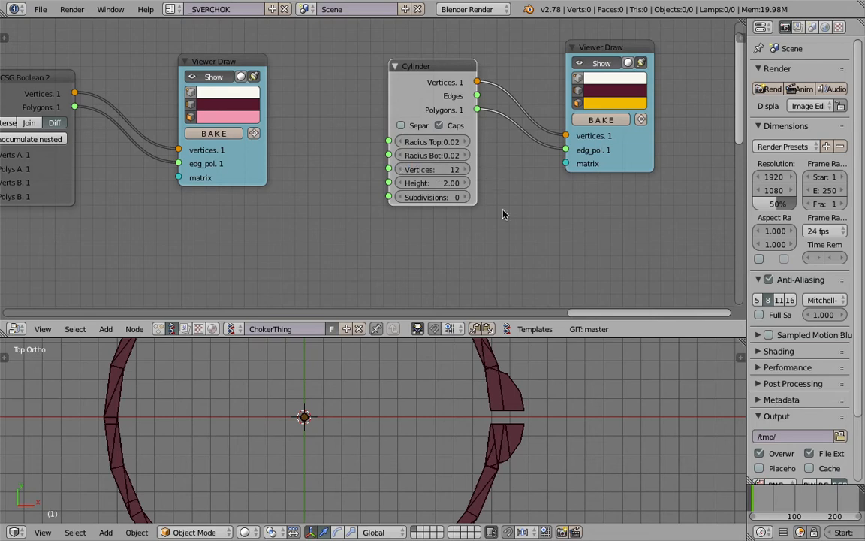
- Raise the cylinder's vertices to 15 and its height to 3.50, and inspect it in an angled view
{"action": "scroll", "coordinate": [483, 312], "scroll_direction": "up", "scroll_amount": 1}
{"action": "key", "text": "ctrl+s"}
{"action": "left_click", "coordinate": [276, 377]}
{"action": "key", "text": "ctrl+s"}
{"action": "left_click", "coordinate": [474, 171]}
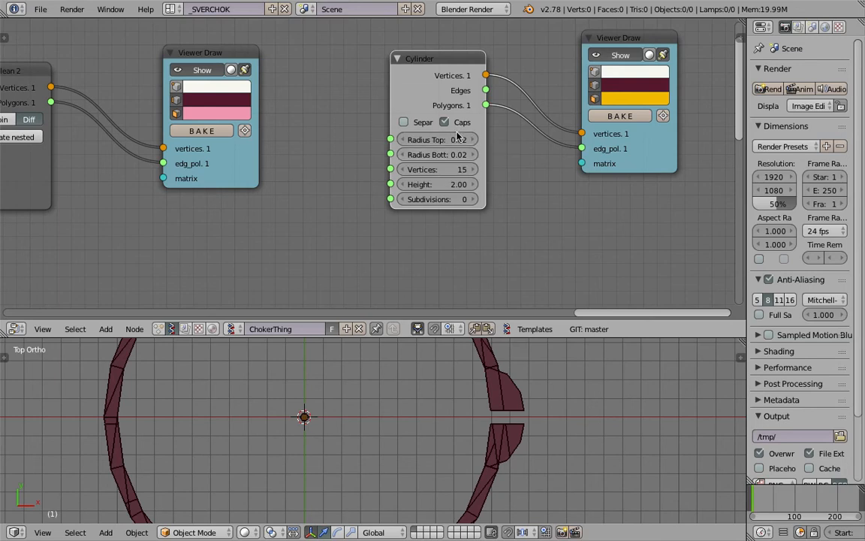
{"action": "left_click_drag", "start_coordinate": [453, 186], "coordinate": [496, 186]}
{"action": "middle_click_drag", "start_coordinate": [485, 408], "coordinate": [426, 393]}
{"action": "scroll", "coordinate": [461, 408], "scroll_direction": "down", "scroll_amount": 3}
{"action": "scroll", "coordinate": [431, 404], "scroll_direction": "down", "scroll_amount": 2}
{"action": "mouse_move", "coordinate": [431, 431]}
{"action": "middle_mouse_down", "text": "shift"}
{"action": "mouse_move", "coordinate": [423, 459]}
{"action": "mouse_move", "coordinate": [433, 429]}
{"action": "middle_mouse_up", "text": "shift"}
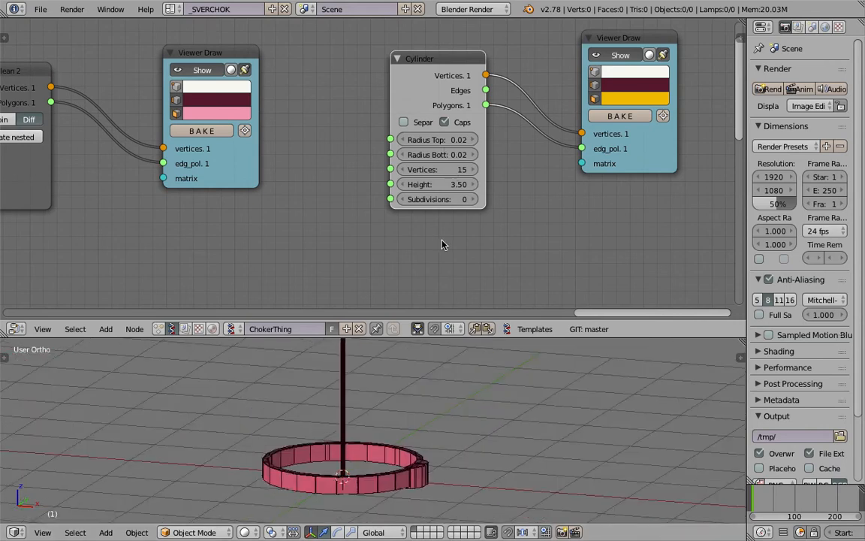
- Set the cylinder's vertices back to 12
{"action": "scroll", "coordinate": [443, 239], "scroll_direction": "up", "scroll_amount": 1}
{"action": "left_click", "coordinate": [483, 172]}
{"action": "middle_click_drag", "start_coordinate": [454, 381], "coordinate": [473, 409]}
{"action": "left_click", "coordinate": [445, 171]}
{"action": "type", "text": "12"}
{"action": "key", "text": "Return"}
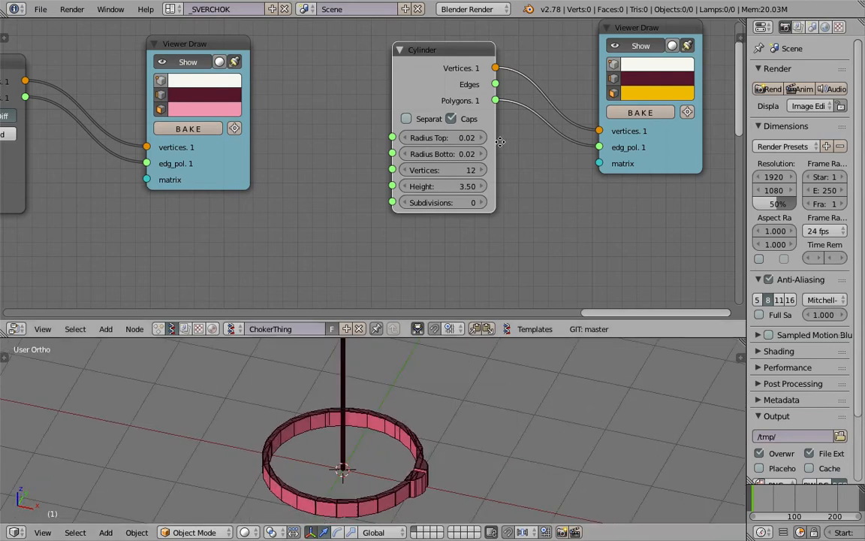
- Spread the Cylinder and its Viewer Draw farther apart to make room for another node
{"action": "middle_click_drag", "start_coordinate": [501, 142], "coordinate": [415, 159]}
{"action": "left_click_drag", "start_coordinate": [596, 160], "coordinate": [694, 150]}
{"action": "middle_click_drag", "start_coordinate": [516, 105], "coordinate": [465, 97]}
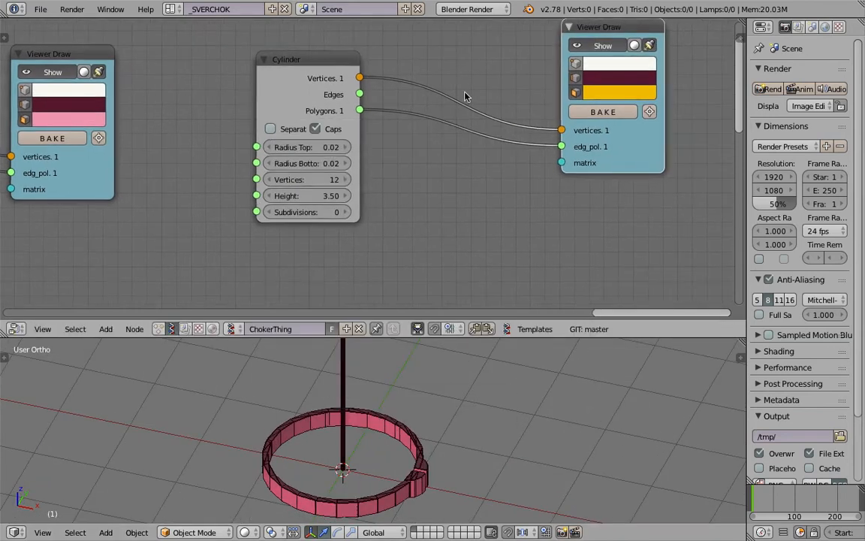
{"action": "left_click_drag", "start_coordinate": [345, 63], "coordinate": [292, 74]}
- Add a Matrix Apply node with Edges and Faces sockets below the links between the Cylinder and its Viewer Draw
{"action": "key", "text": "shift+a"}
{"action": "left_click", "coordinate": [368, 66]}
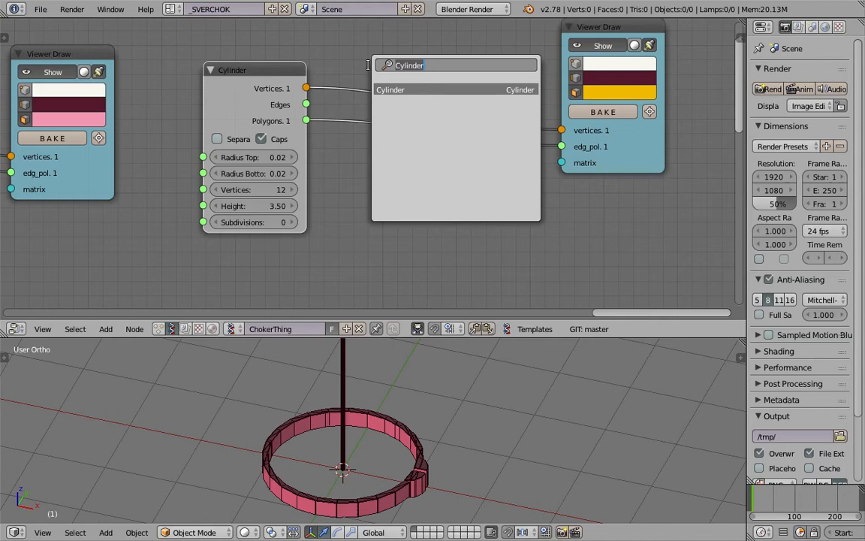
{"action": "type", "text": "matrix"}
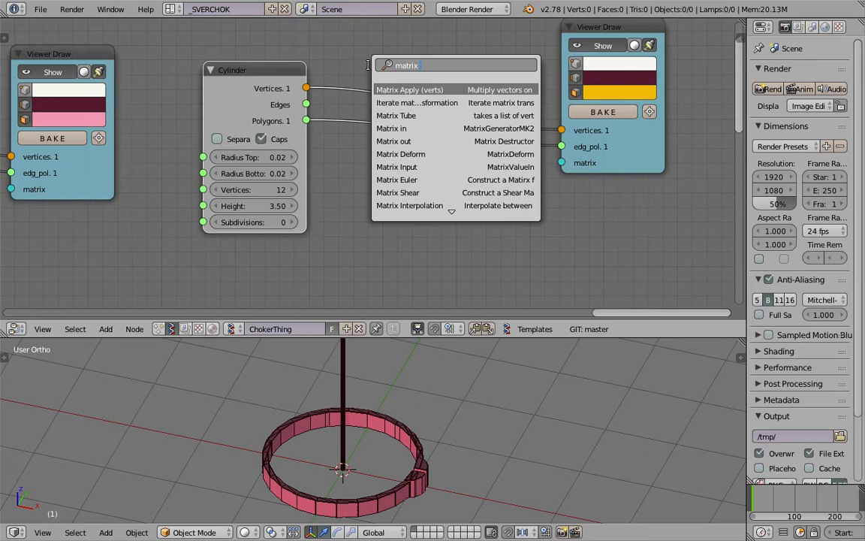
{"action": "type", "text": " ap"}
{"action": "key", "text": "Down"}
{"action": "key", "text": "Up"}
{"action": "key", "text": "Down"}
{"action": "type", "text": "p"}
{"action": "key", "text": "Return"}
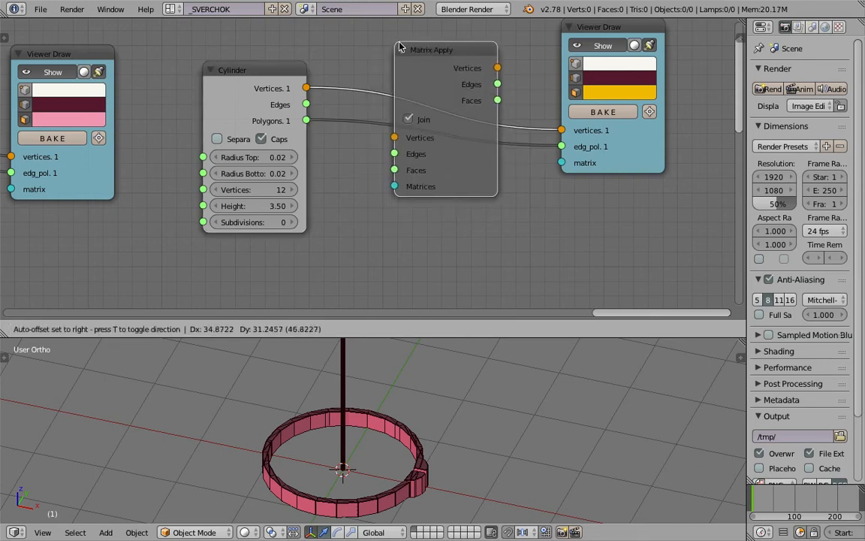
{"action": "left_click", "coordinate": [422, 187]}
{"action": "scroll", "coordinate": [421, 186], "scroll_direction": "down", "scroll_amount": 2}
{"action": "middle_click_drag", "start_coordinate": [421, 186], "coordinate": [420, 153]}
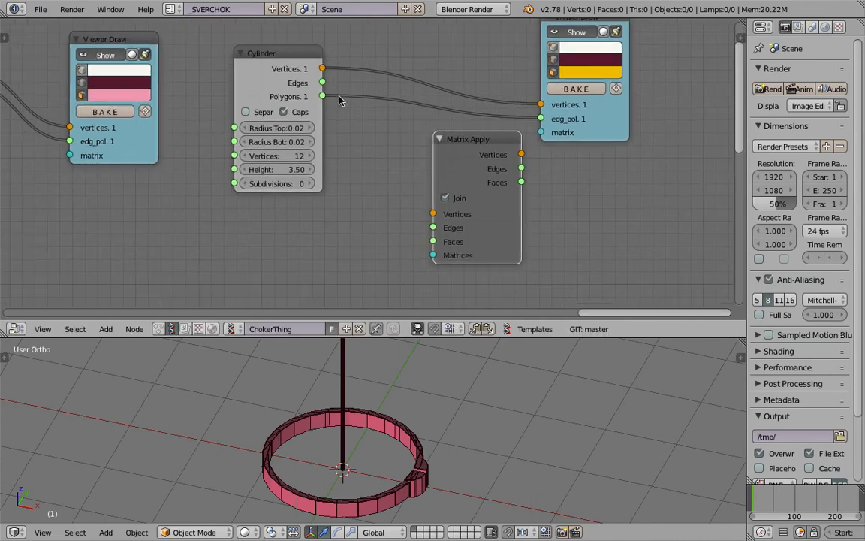
- Route the cylinder's Vertices and Polygons through Matrix Apply to its Viewer Draw, and align the node between them
{"action": "left_click_drag", "start_coordinate": [323, 69], "coordinate": [436, 214]}
{"action": "left_click_drag", "start_coordinate": [322, 96], "coordinate": [433, 242]}
{"action": "left_click_drag", "start_coordinate": [521, 154], "coordinate": [539, 105]}
{"action": "left_click_drag", "start_coordinate": [522, 183], "coordinate": [544, 124]}
{"action": "left_click_drag", "start_coordinate": [483, 141], "coordinate": [478, 79]}
- Add a Matrix in node below the Cylinder and link its Matrix output to the Matrices input of Matrix Apply
{"action": "middle_click_drag", "start_coordinate": [365, 170], "coordinate": [393, 106]}
{"action": "key", "text": "shift+a"}
{"action": "left_click", "coordinate": [378, 171]}
{"action": "type", "text": "matrix i"}
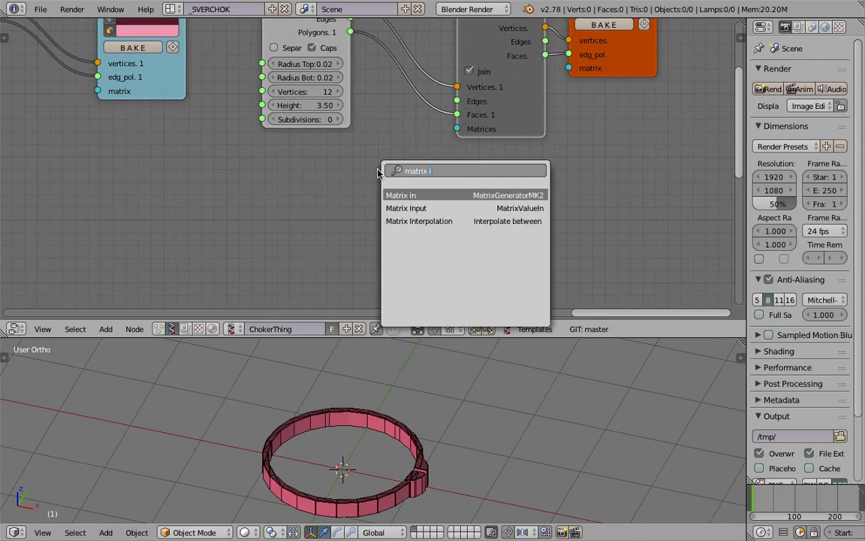
{"action": "key", "text": "Return"}
{"action": "left_click", "coordinate": [341, 162]}
{"action": "left_click_drag", "start_coordinate": [429, 181], "coordinate": [456, 129]}
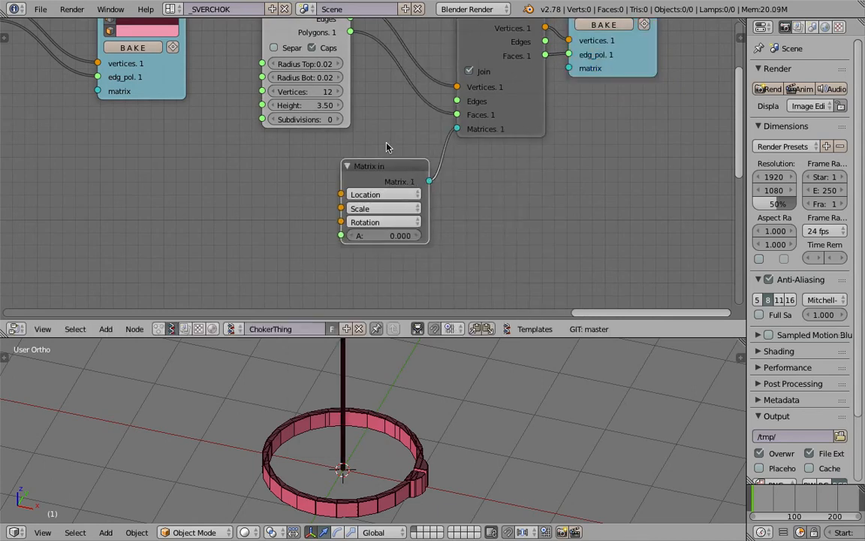
- Add a List Input node beside Matrix in, below the Cylinder
{"action": "middle_click_drag", "start_coordinate": [342, 141], "coordinate": [374, 129]}
{"action": "key", "text": "shift+a"}
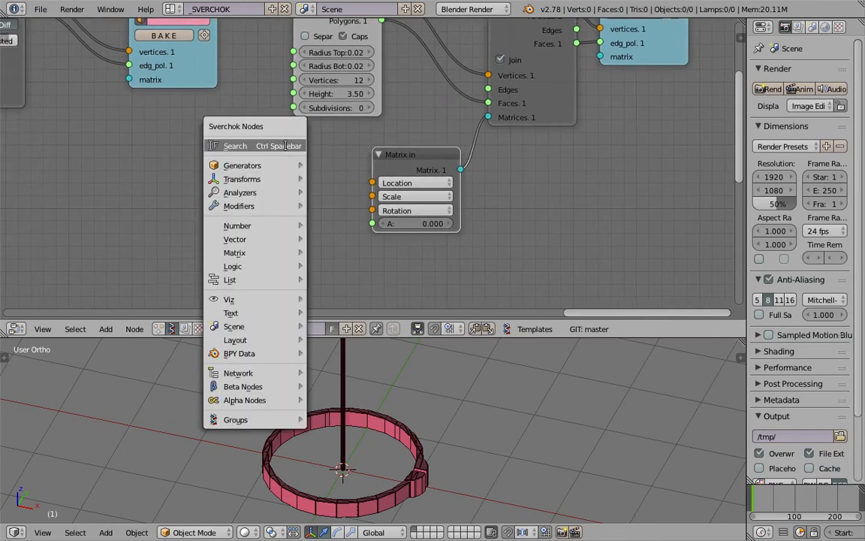
{"action": "left_click", "coordinate": [285, 146]}
{"action": "type", "text": "list i"}
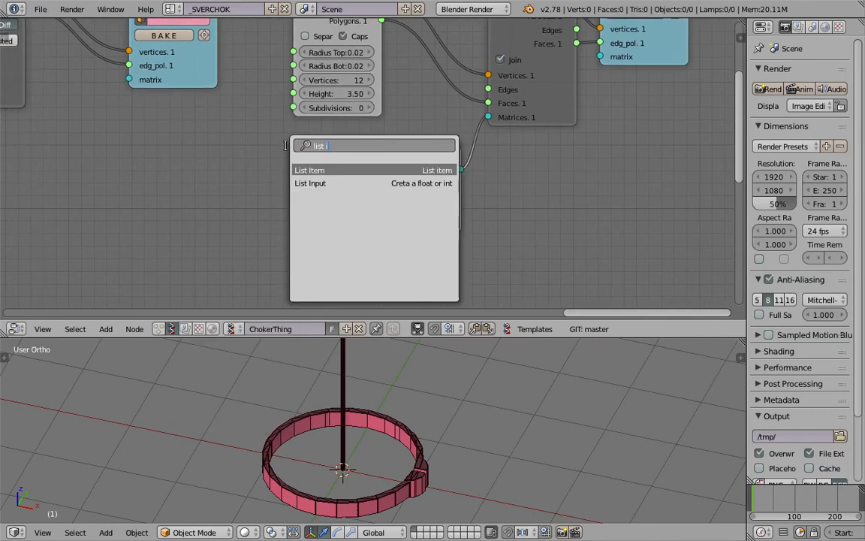
{"action": "key", "text": "Down"}
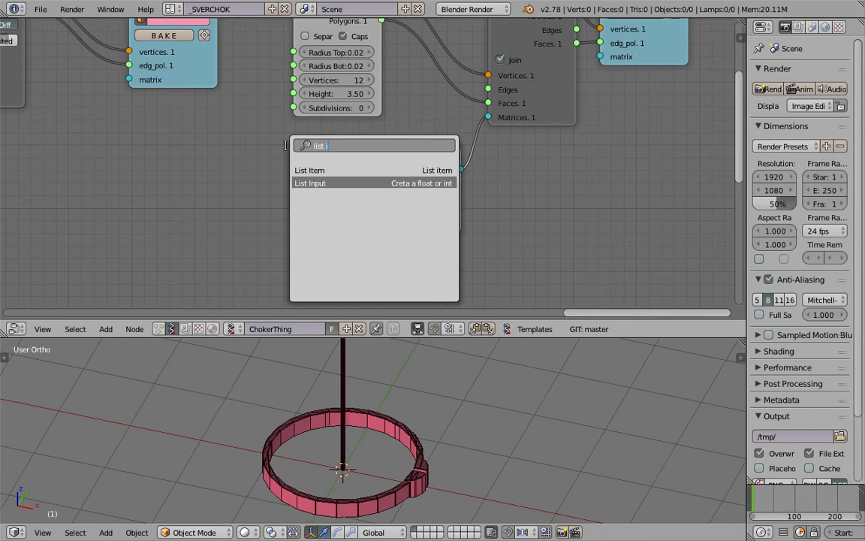
{"action": "key", "text": "Return"}
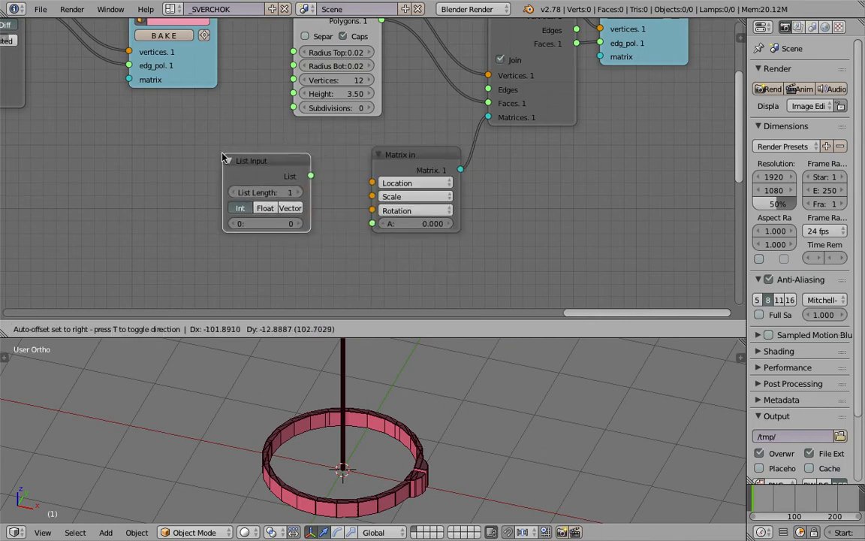
- Set List Input to Vector with a list length of 2 and link its Vector List to the Location of Matrix in
{"action": "left_click", "coordinate": [286, 208]}
{"action": "left_click_drag", "start_coordinate": [221, 175], "coordinate": [146, 171]}
{"action": "middle_click_drag", "start_coordinate": [145, 172], "coordinate": [70, 167]}
{"action": "scroll", "coordinate": [70, 167], "scroll_direction": "up", "scroll_amount": 3}
{"action": "left_click", "coordinate": [262, 193]}
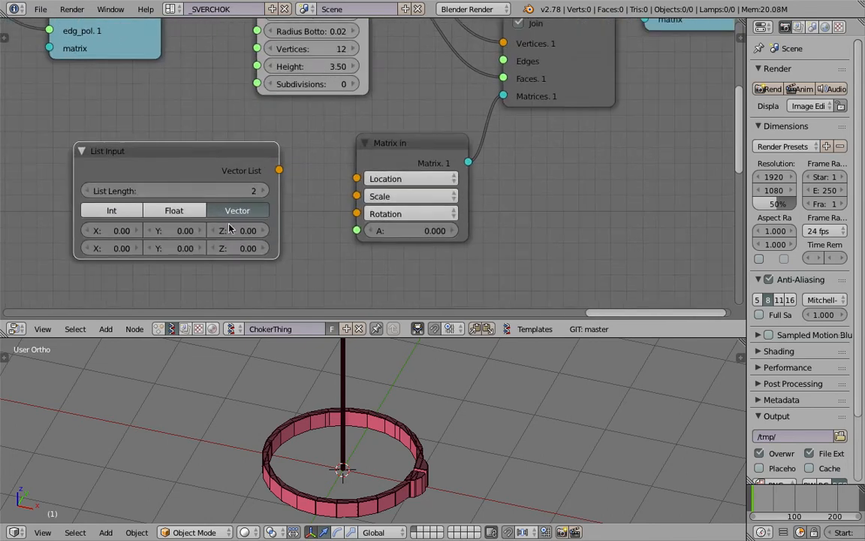
{"action": "left_click_drag", "start_coordinate": [279, 171], "coordinate": [356, 179]}
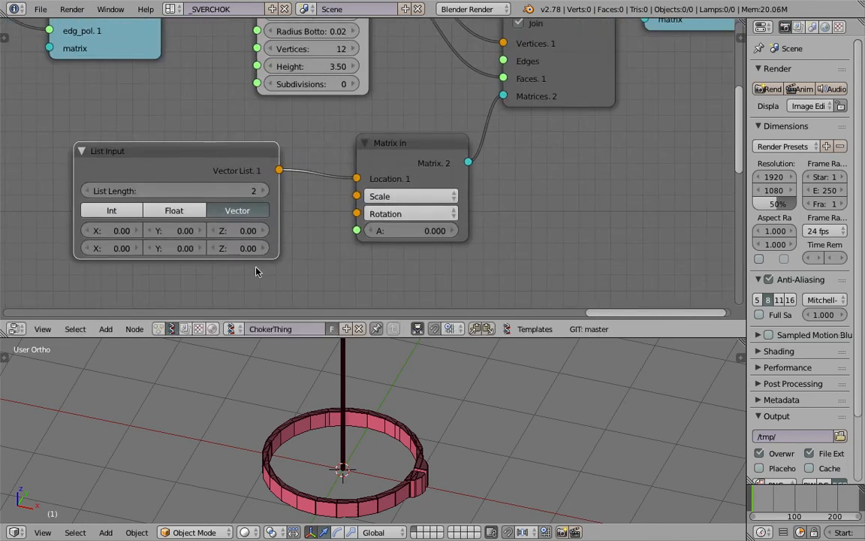
- Set the first vector's X to 1.08 and show the choker's clasp in top view
{"action": "left_click_drag", "start_coordinate": [120, 230], "coordinate": [162, 230]}
{"action": "middle_click_drag", "start_coordinate": [304, 383], "coordinate": [309, 485]}
{"action": "left_click", "coordinate": [43, 532]}
{"action": "left_click", "coordinate": [70, 470]}
{"action": "scroll", "coordinate": [463, 440], "scroll_direction": "up", "scroll_amount": 4}
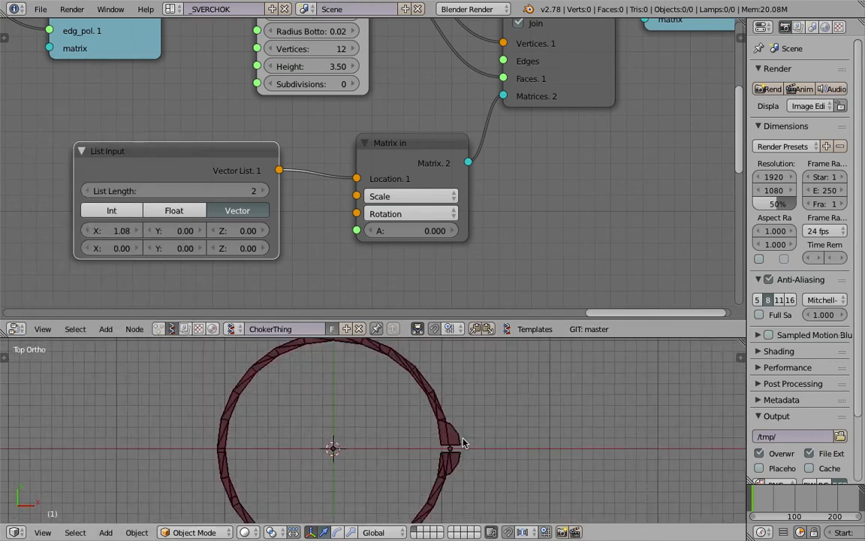
{"action": "middle_click_drag", "start_coordinate": [463, 438], "coordinate": [444, 426], "text": "shift"}
- Set both the top and bottom radius of the Cylinder to 0.04
{"action": "middle_click_drag", "start_coordinate": [303, 115], "coordinate": [302, 177]}
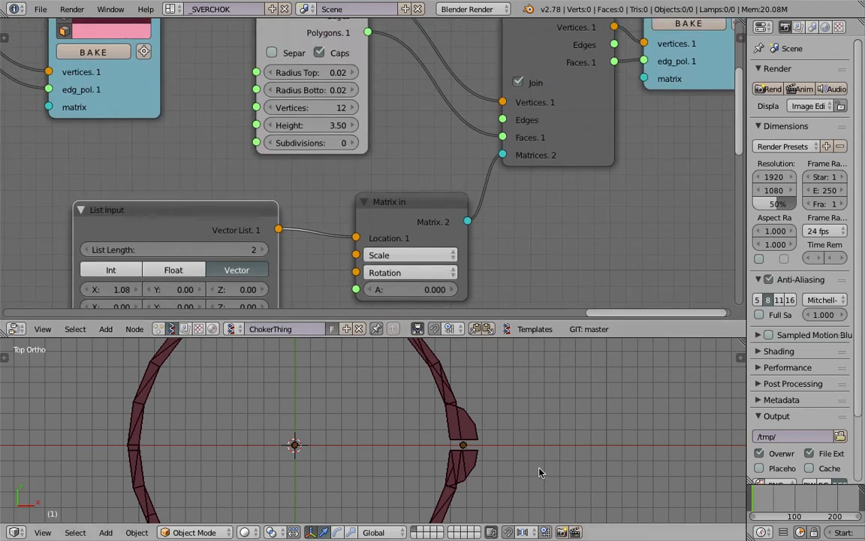
{"action": "left_click_drag", "start_coordinate": [335, 73], "coordinate": [334, 91]}
{"action": "type", "text": "0."}
{"action": "key", "text": "Return"}
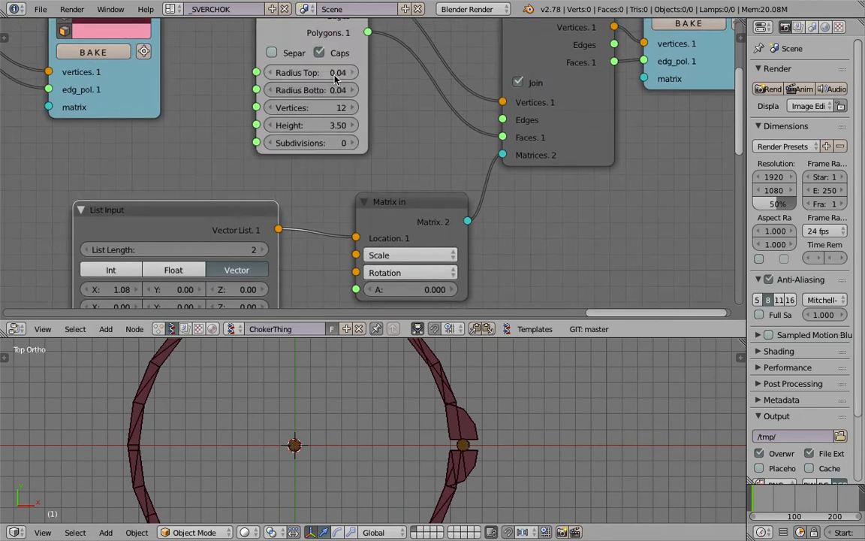
- Set the first vector's Y to 0.12 and the second vector's X to 1.08 in List Input
{"action": "middle_click_drag", "start_coordinate": [329, 231], "coordinate": [362, 163]}
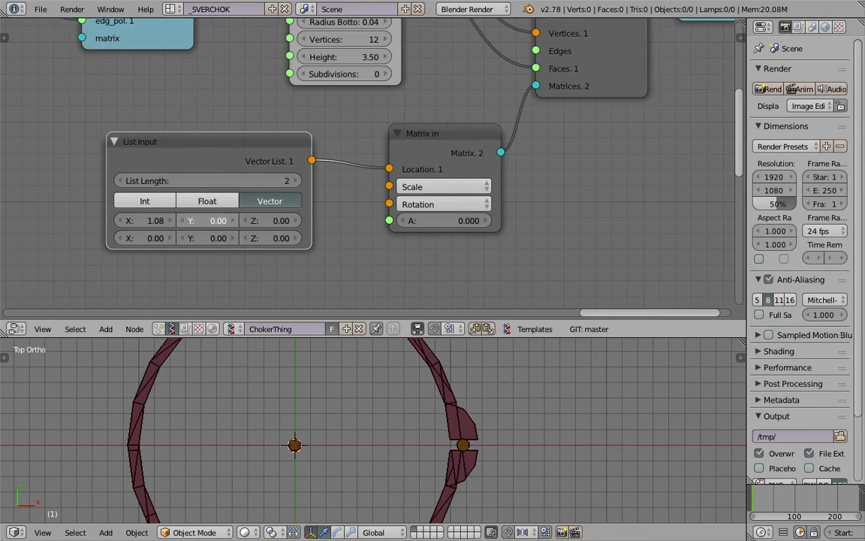
{"action": "left_click_drag", "start_coordinate": [210, 221], "coordinate": [212, 223]}
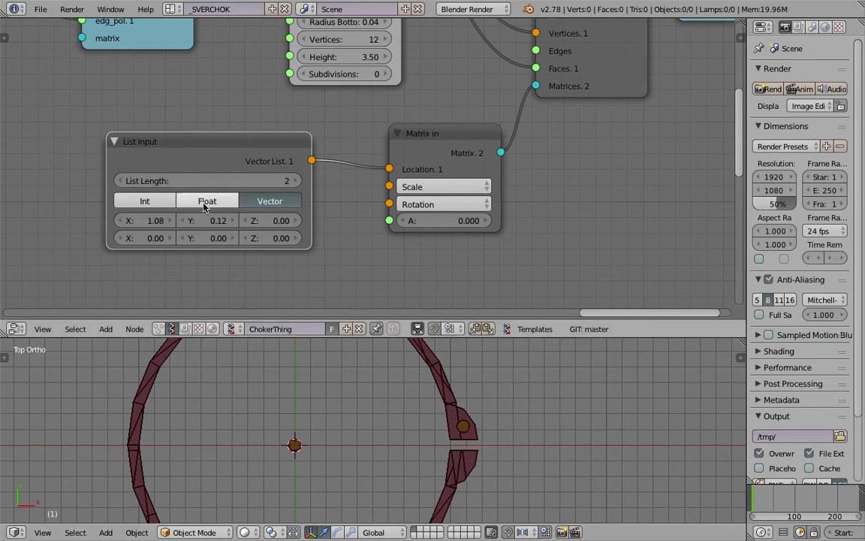
{"action": "left_click", "coordinate": [166, 239]}
{"action": "type", "text": "1.08"}
{"action": "key", "text": "Return"}
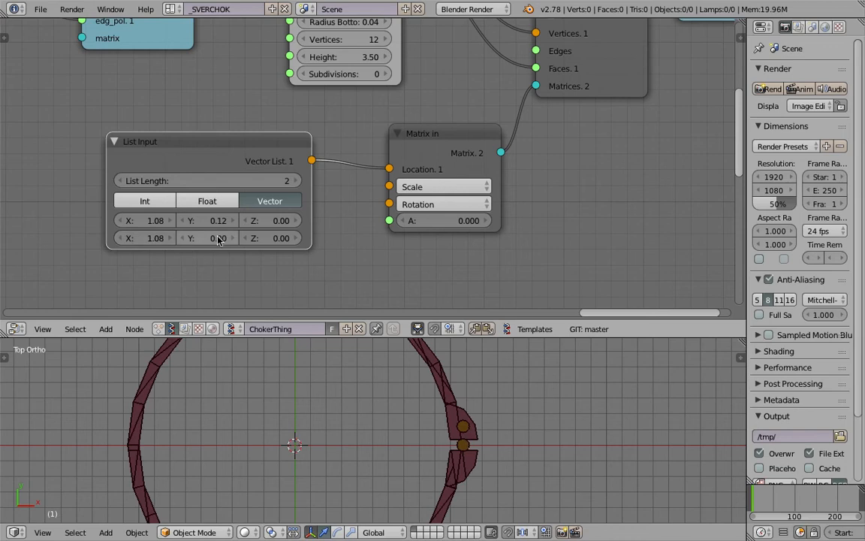
- Set the second vector's Y to -0.12 by reusing the first vector's Y value with a negative sign
{"action": "key", "text": "ctrl+c"}
{"action": "key", "text": "ctrl+v"}
{"action": "left_click", "coordinate": [204, 238]}
{"action": "left_click", "coordinate": [184, 238]}
{"action": "type", "text": "-"}
{"action": "key", "text": "Return"}
- Adjust the position of Matrix Apply and move its Viewer Draw farther away from it
{"action": "scroll", "coordinate": [382, 162], "scroll_direction": "down", "scroll_amount": 2}
{"action": "middle_click_drag", "start_coordinate": [383, 162], "coordinate": [275, 234]}
{"action": "left_click_drag", "start_coordinate": [428, 62], "coordinate": [403, 67]}
{"action": "left_click_drag", "start_coordinate": [576, 99], "coordinate": [638, 112]}
{"action": "left_click", "coordinate": [414, 71]}
{"action": "left_click_drag", "start_coordinate": [415, 77], "coordinate": [447, 75]}
- Set the Z of both List Input vectors to -1 so the two cylinders extend below the choker
{"action": "middle_click_drag", "start_coordinate": [460, 353], "coordinate": [461, 396]}
{"action": "scroll", "coordinate": [459, 399], "scroll_direction": "down", "scroll_amount": 4}
{"action": "middle_click_drag", "start_coordinate": [428, 443], "coordinate": [425, 394]}
{"action": "scroll", "coordinate": [425, 227], "scroll_direction": "down", "scroll_amount": 1}
{"action": "middle_click_drag", "start_coordinate": [425, 228], "coordinate": [331, 254]}
{"action": "middle_click_drag", "start_coordinate": [446, 188], "coordinate": [583, 132]}
{"action": "scroll", "coordinate": [436, 210], "scroll_direction": "up", "scroll_amount": 2}
{"action": "middle_click_drag", "start_coordinate": [408, 193], "coordinate": [479, 148]}
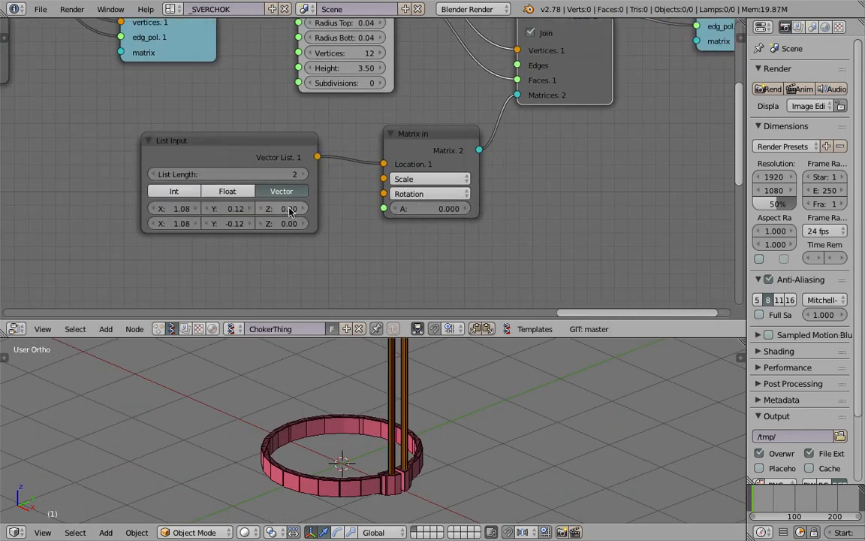
{"action": "mouse_move", "coordinate": [289, 211]}
{"action": "left_mouse_down"}
{"action": "mouse_move", "coordinate": [293, 224]}
{"action": "mouse_move", "coordinate": [278, 223]}
{"action": "left_mouse_up"}
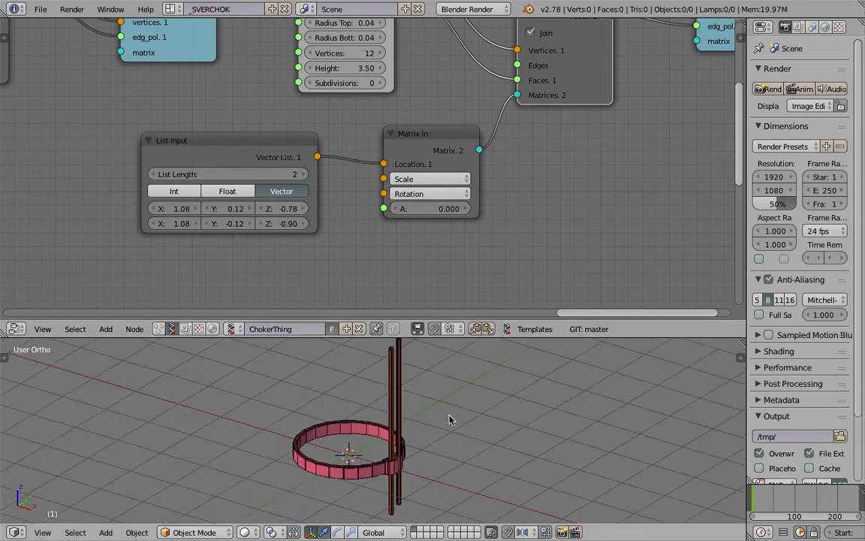
{"action": "left_click", "coordinate": [298, 209]}
{"action": "type", "text": "-1"}
{"action": "key", "text": "Return"}
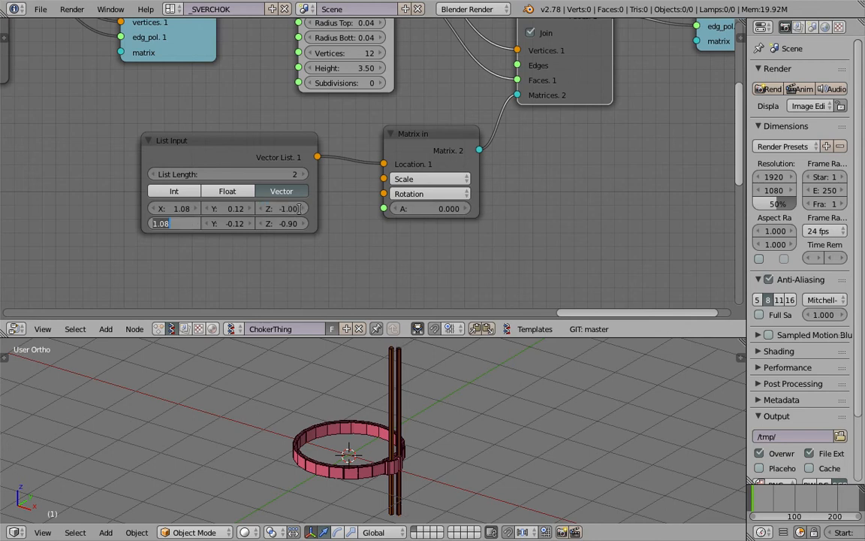
- Move the yellow and pink Viewer Draw nodes and the last CSG Boolean 2 node upward, and save the file
{"action": "middle_click_drag", "start_coordinate": [428, 409], "coordinate": [465, 431]}
{"action": "scroll", "coordinate": [456, 226], "scroll_direction": "down", "scroll_amount": 1}
{"action": "middle_click_drag", "start_coordinate": [619, 112], "coordinate": [423, 246]}
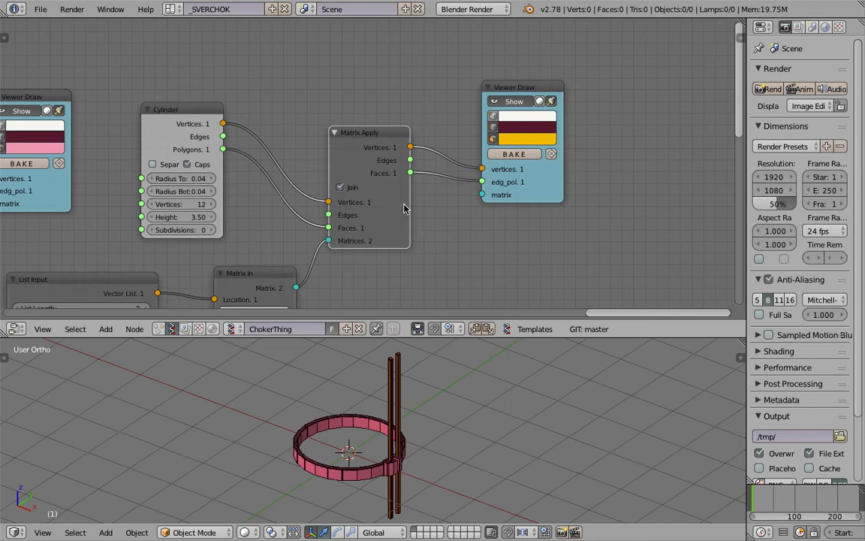
{"action": "left_click_drag", "start_coordinate": [534, 190], "coordinate": [548, 100]}
{"action": "middle_click_drag", "start_coordinate": [443, 108], "coordinate": [502, 191]}
{"action": "left_click_drag", "start_coordinate": [93, 174], "coordinate": [90, 84]}
{"action": "key", "text": "ctrl+s"}
{"action": "mouse_move", "coordinate": [116, 90]}
{"action": "middle_mouse_down"}
{"action": "mouse_move", "coordinate": [257, 125]}
{"action": "mouse_move", "coordinate": [249, 98]}
{"action": "middle_mouse_up"}
{"action": "left_click", "coordinate": [261, 126]}
{"action": "scroll", "coordinate": [244, 143], "scroll_direction": "down", "scroll_amount": 1}
{"action": "left_click_drag", "start_coordinate": [110, 176], "coordinate": [134, 141]}
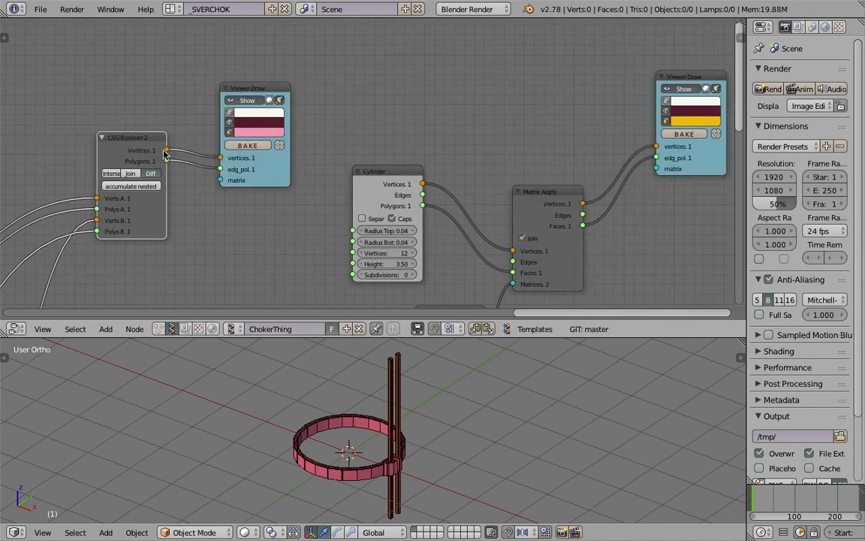
- Duplicate CSG Boolean 2 in Diff mode, feeding the previous boolean's output into Verts A and Polys A and Matrix Apply's into Verts B and Polys B
{"action": "key", "text": "shift+d"}
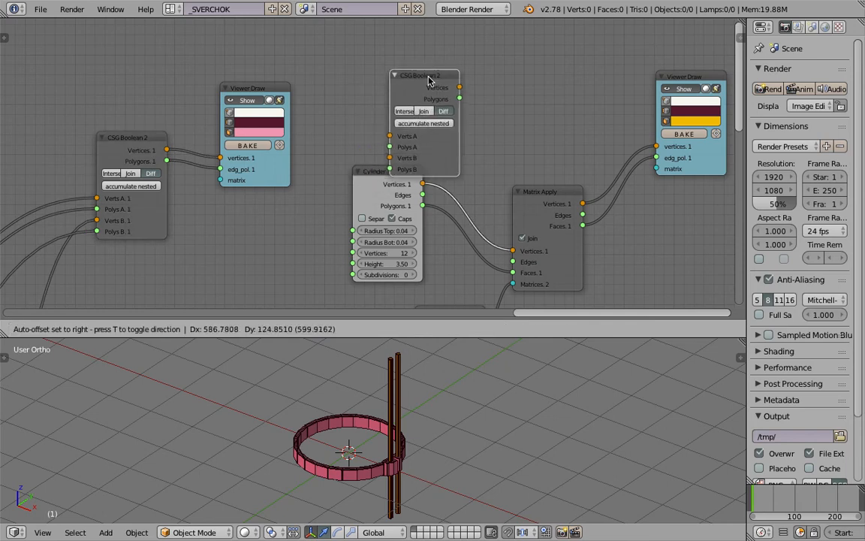
{"action": "left_click", "coordinate": [520, 43]}
{"action": "mouse_move", "coordinate": [166, 150]}
{"action": "left_mouse_down"}
{"action": "mouse_move", "coordinate": [432, 126]}
{"action": "mouse_move", "coordinate": [478, 101]}
{"action": "mouse_move", "coordinate": [252, 167]}
{"action": "mouse_move", "coordinate": [171, 163]}
{"action": "left_mouse_up"}
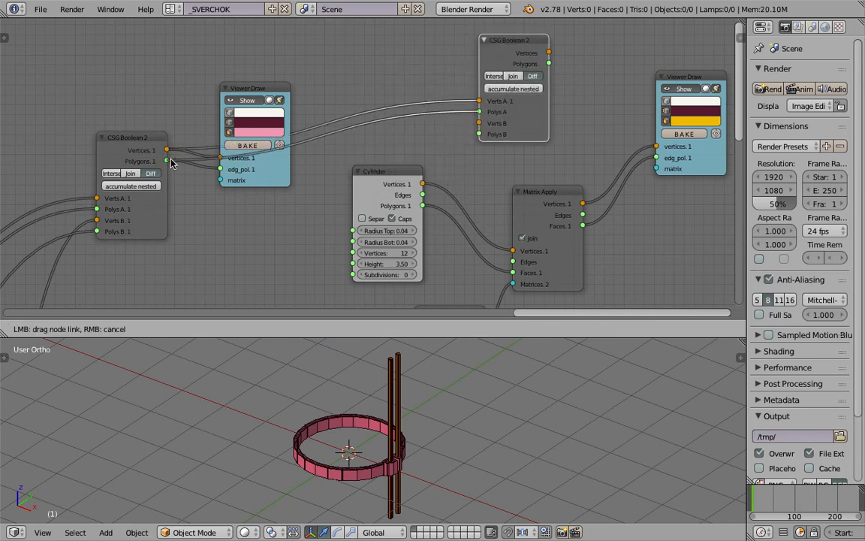
{"action": "left_click_drag", "start_coordinate": [578, 199], "coordinate": [483, 129]}
{"action": "left_click_drag", "start_coordinate": [588, 211], "coordinate": [484, 133]}
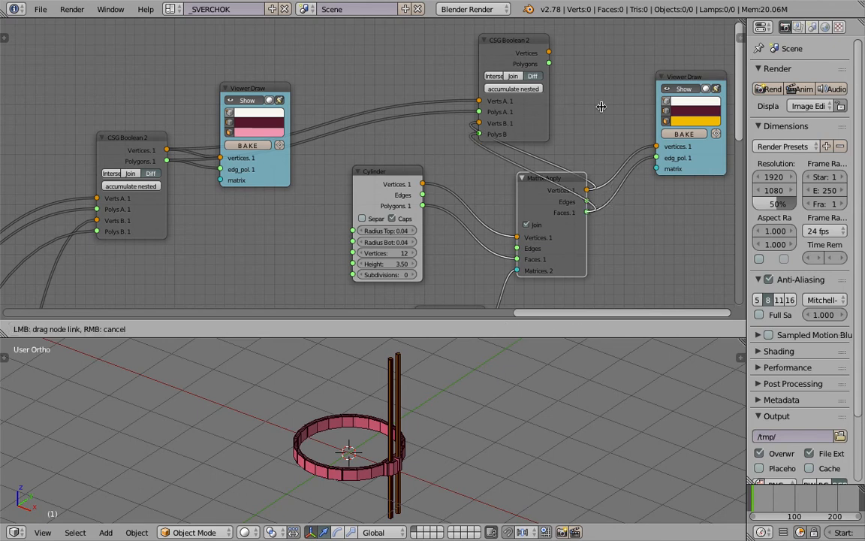
- Hide the cylinders' yellow Viewer Draw output and move that node close beside Matrix Apply
{"action": "left_click_drag", "start_coordinate": [559, 108], "coordinate": [559, 108]}
{"action": "mouse_move", "coordinate": [593, 114]}
{"action": "middle_mouse_down"}
{"action": "mouse_move", "coordinate": [562, 131]}
{"action": "mouse_move", "coordinate": [496, 133]}
{"action": "middle_mouse_up"}
{"action": "mouse_move", "coordinate": [591, 121]}
{"action": "left_mouse_down"}
{"action": "mouse_move", "coordinate": [598, 201]}
{"action": "mouse_move", "coordinate": [562, 200]}
{"action": "mouse_move", "coordinate": [557, 208]}
{"action": "left_mouse_up"}
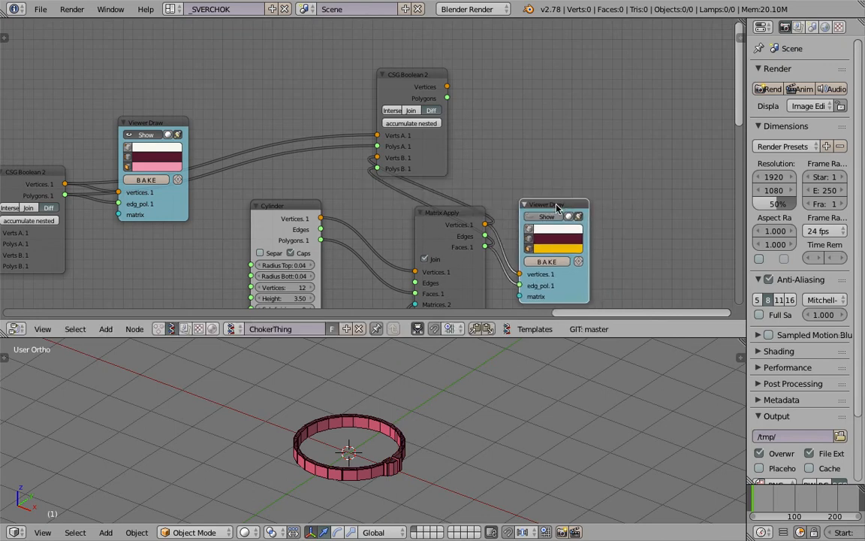
- Duplicate the yellow Viewer Draw and link the new CSG Boolean 2's Vertices and Polygons to it
{"action": "key", "text": "shift+d"}
{"action": "left_click", "coordinate": [539, 87]}
{"action": "mouse_move", "coordinate": [447, 86]}
{"action": "left_mouse_down"}
{"action": "mouse_move", "coordinate": [409, 84]}
{"action": "mouse_move", "coordinate": [553, 159]}
{"action": "left_mouse_up"}
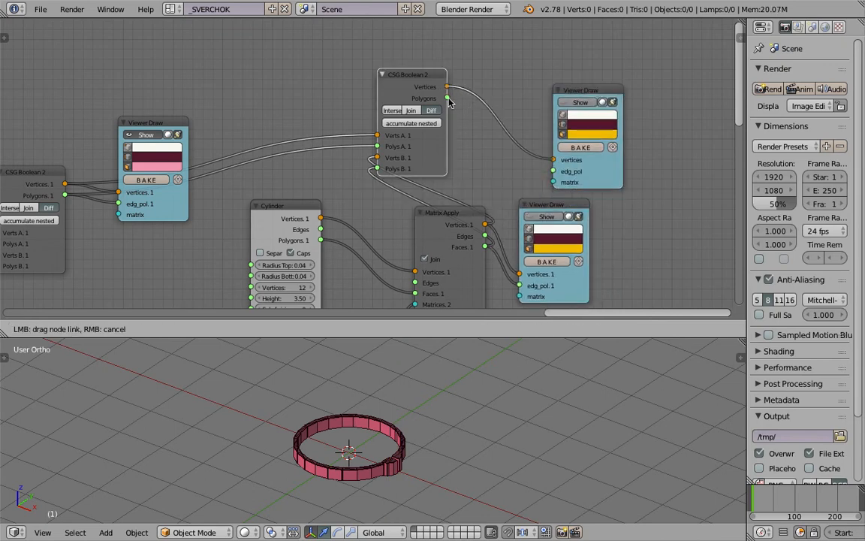
{"action": "left_click_drag", "start_coordinate": [448, 99], "coordinate": [556, 172]}
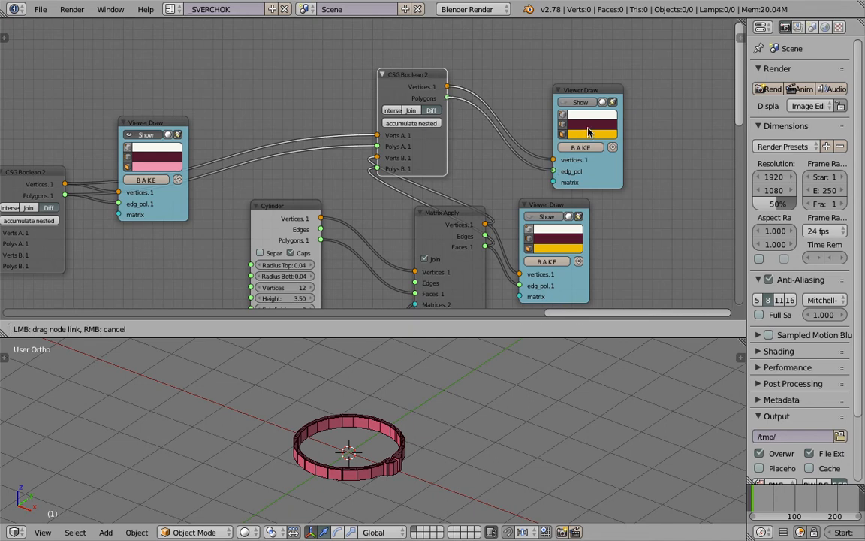
- Show the new boolean's Viewer Draw and change its polygon color from the color wheel to light purple
{"action": "left_click_drag", "start_coordinate": [589, 135], "coordinate": [579, 111]}
{"action": "left_click", "coordinate": [588, 136]}
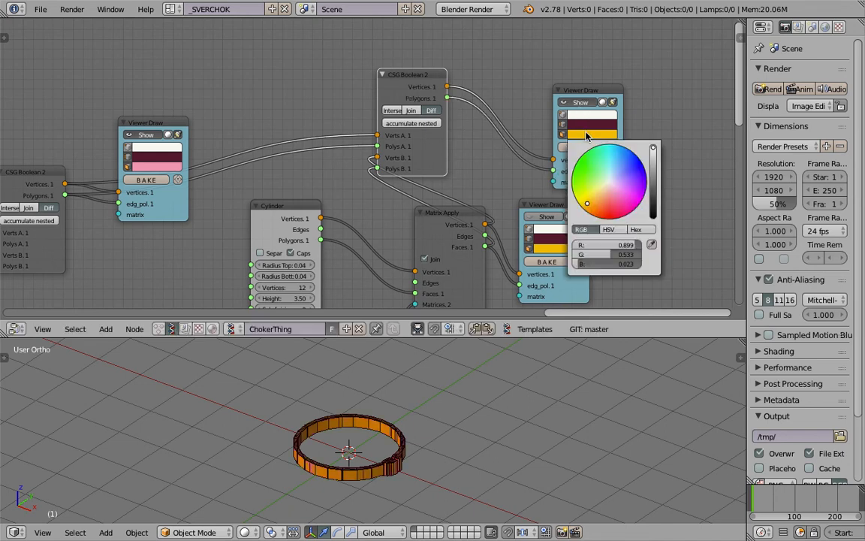
{"action": "left_click", "coordinate": [620, 177]}
{"action": "left_click_drag", "start_coordinate": [621, 179], "coordinate": [622, 182]}
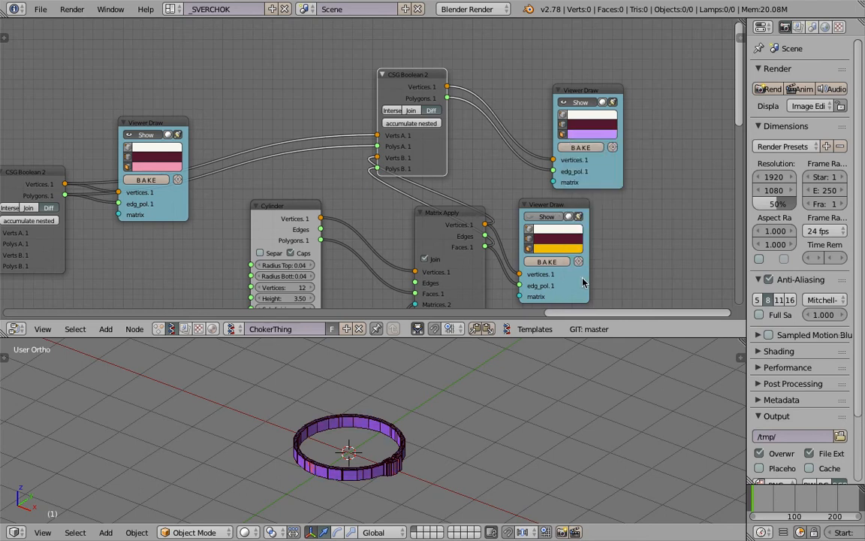
- Examine the clasp up close while toggling the display of the yellow cylinders
{"action": "scroll", "coordinate": [511, 372], "scroll_direction": "up", "scroll_amount": 5}
{"action": "middle_click_drag", "start_coordinate": [511, 373], "coordinate": [541, 328], "text": "shift"}
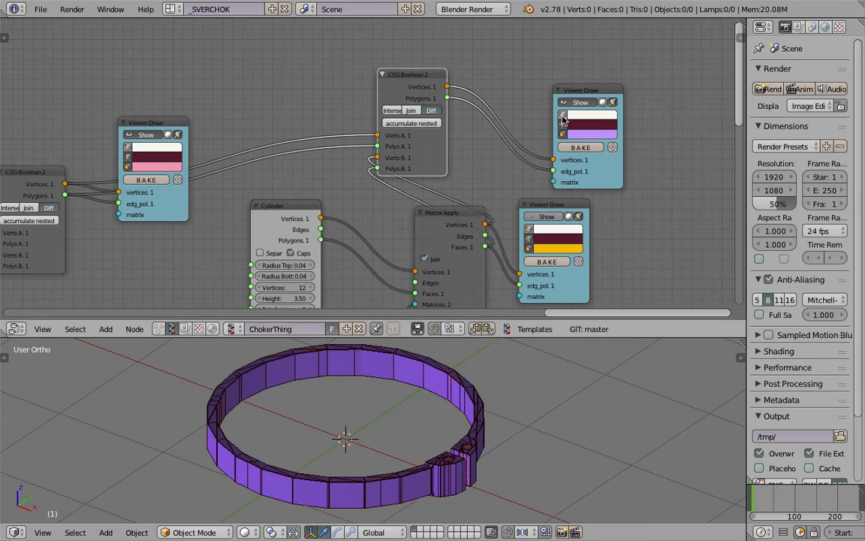
{"action": "left_click", "coordinate": [544, 218]}
{"action": "left_click", "coordinate": [543, 219]}
{"action": "left_click", "coordinate": [543, 220]}
{"action": "left_click", "coordinate": [543, 219]}
{"action": "middle_click_drag", "start_coordinate": [530, 442], "coordinate": [517, 486]}
{"action": "scroll", "coordinate": [525, 463], "scroll_direction": "up", "scroll_amount": 3}
- Save the file and get a closer view of the two clasp holes
{"action": "key", "text": "ctrl+s"}
{"action": "left_click", "coordinate": [524, 463]}
{"action": "scroll", "coordinate": [464, 410], "scroll_direction": "up", "scroll_amount": 5}
{"action": "middle_click_drag", "start_coordinate": [507, 432], "coordinate": [466, 406], "text": "shift"}
{"action": "key", "text": "ctrl+s"}
{"action": "left_click", "coordinate": [510, 425]}
- Toggle the cylinders' Viewer Draw and the purple boolean's Viewer Draw to compare the holes with and without them
{"action": "left_click", "coordinate": [544, 218]}
{"action": "left_click", "coordinate": [544, 218]}
{"action": "left_click", "coordinate": [577, 102]}
{"action": "left_click", "coordinate": [577, 102]}
{"action": "left_click", "coordinate": [577, 102]}
{"action": "left_click", "coordinate": [577, 102]}
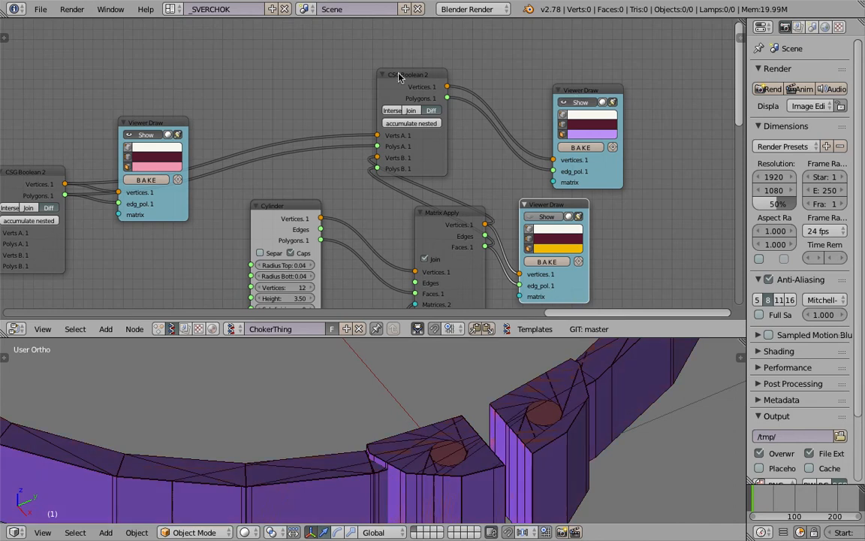
- Move the final CSG Boolean 2 and its purple Viewer Draw past Matrix Apply, and shift Matrix Apply to untangle their links
{"action": "left_click_drag", "start_coordinate": [399, 74], "coordinate": [482, 70]}
{"action": "left_click_drag", "start_coordinate": [584, 91], "coordinate": [674, 73]}
{"action": "left_click_drag", "start_coordinate": [493, 78], "coordinate": [561, 78]}
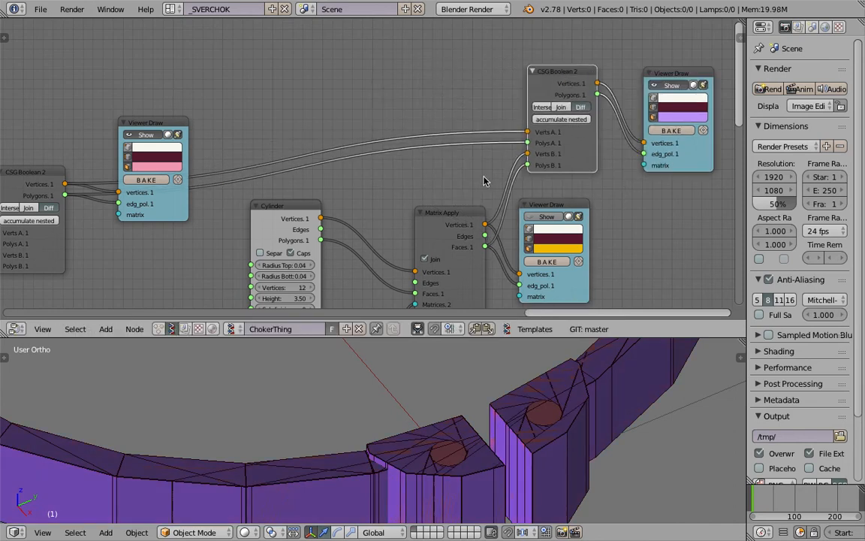
{"action": "left_click_drag", "start_coordinate": [457, 213], "coordinate": [444, 199]}
{"action": "left_click_drag", "start_coordinate": [546, 158], "coordinate": [597, 137]}
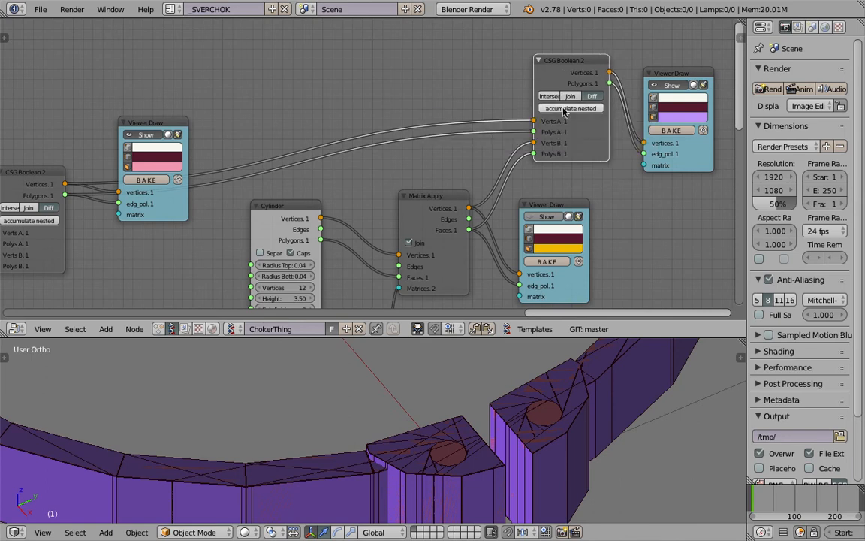
- Examine the purple choker's clasp from several angles and review the node chain back to its first cylinders
{"action": "scroll", "coordinate": [593, 480], "scroll_direction": "down", "scroll_amount": 4}
{"action": "middle_click_drag", "start_coordinate": [552, 433], "coordinate": [491, 504]}
{"action": "scroll", "coordinate": [487, 490], "scroll_direction": "up", "scroll_amount": 5}
{"action": "scroll", "coordinate": [410, 437], "scroll_direction": "down", "scroll_amount": 4}
{"action": "middle_click_drag", "start_coordinate": [405, 448], "coordinate": [368, 425]}
{"action": "scroll", "coordinate": [401, 428], "scroll_direction": "down", "scroll_amount": 5}
{"action": "scroll", "coordinate": [247, 213], "scroll_direction": "down", "scroll_amount": 4}
{"action": "middle_click_drag", "start_coordinate": [166, 208], "coordinate": [363, 183]}
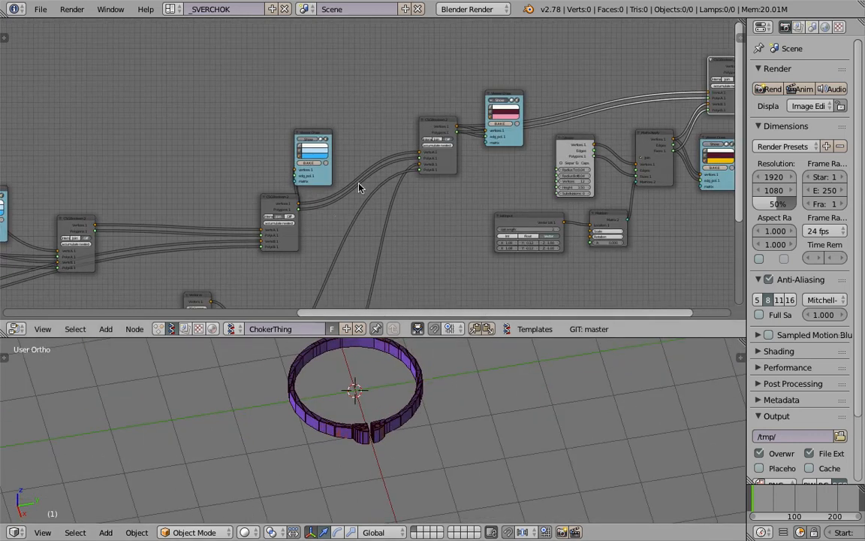
{"action": "middle_click_drag", "start_coordinate": [330, 229], "coordinate": [381, 133]}
{"action": "middle_click_drag", "start_coordinate": [351, 176], "coordinate": [527, 199]}
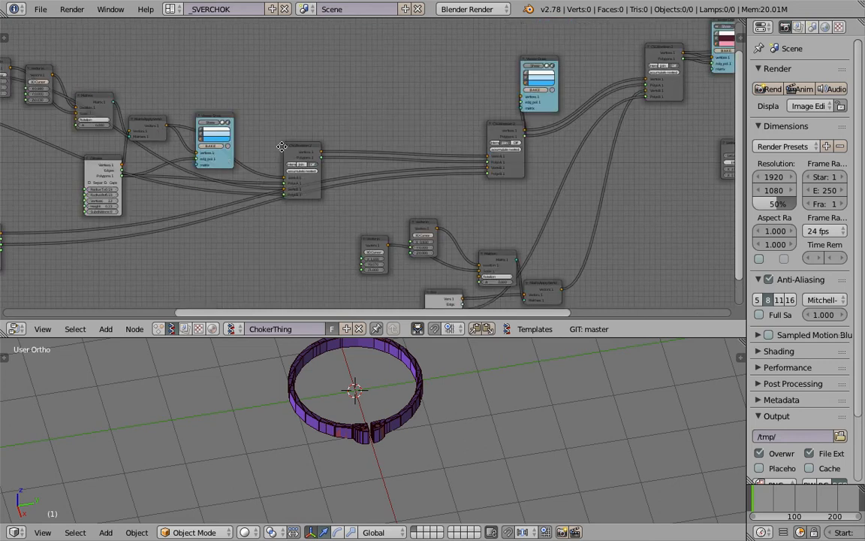
{"action": "middle_click_drag", "start_coordinate": [191, 125], "coordinate": [484, 144]}
{"action": "middle_click_drag", "start_coordinate": [183, 171], "coordinate": [155, 189]}
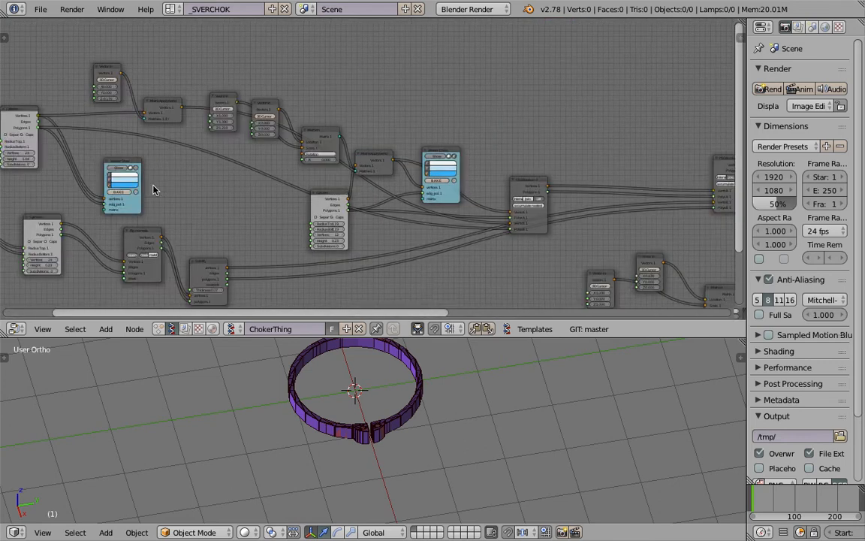
{"action": "middle_click_drag", "start_coordinate": [294, 192], "coordinate": [105, 199]}
{"action": "middle_click_drag", "start_coordinate": [732, 150], "coordinate": [338, 184]}
{"action": "scroll", "coordinate": [342, 184], "scroll_direction": "up", "scroll_amount": 2}
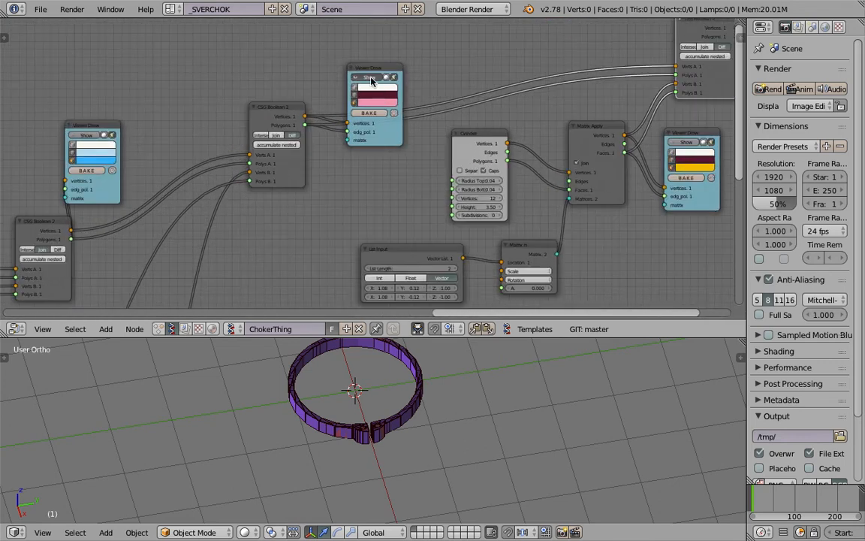
- Get a closer view of the clasp holes and turn off the edge display in the purple Viewer Draw
{"action": "scroll", "coordinate": [448, 444], "scroll_direction": "up", "scroll_amount": 10}
{"action": "middle_click_drag", "start_coordinate": [435, 425], "coordinate": [497, 460]}
{"action": "scroll", "coordinate": [449, 417], "scroll_direction": "down", "scroll_amount": 5}
{"action": "middle_click_drag", "start_coordinate": [448, 417], "coordinate": [512, 441], "text": "shift"}
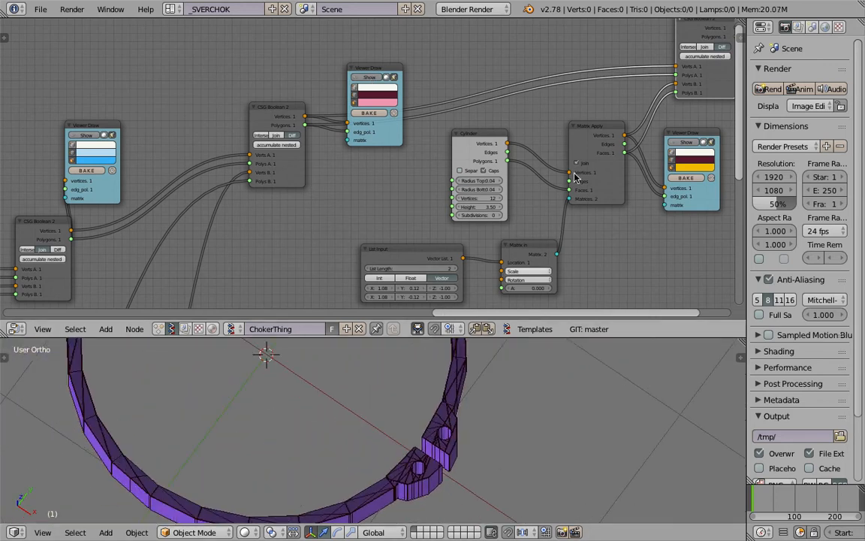
{"action": "scroll", "coordinate": [621, 190], "scroll_direction": "down", "scroll_amount": 4}
{"action": "middle_click_drag", "start_coordinate": [621, 189], "coordinate": [234, 252]}
{"action": "scroll", "coordinate": [324, 129], "scroll_direction": "up", "scroll_amount": 8}
{"action": "middle_click_drag", "start_coordinate": [324, 129], "coordinate": [293, 96]}
{"action": "left_click", "coordinate": [329, 143]}
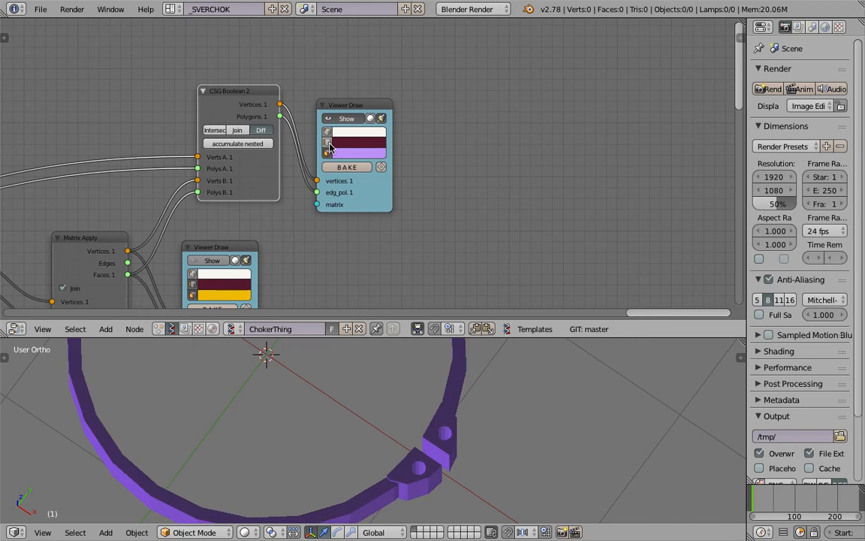
{"action": "left_click", "coordinate": [379, 119]}
{"action": "left_click", "coordinate": [378, 120]}
- Enlarge the 3D view around the choker and save the file
{"action": "middle_click_drag", "start_coordinate": [481, 377], "coordinate": [468, 523]}
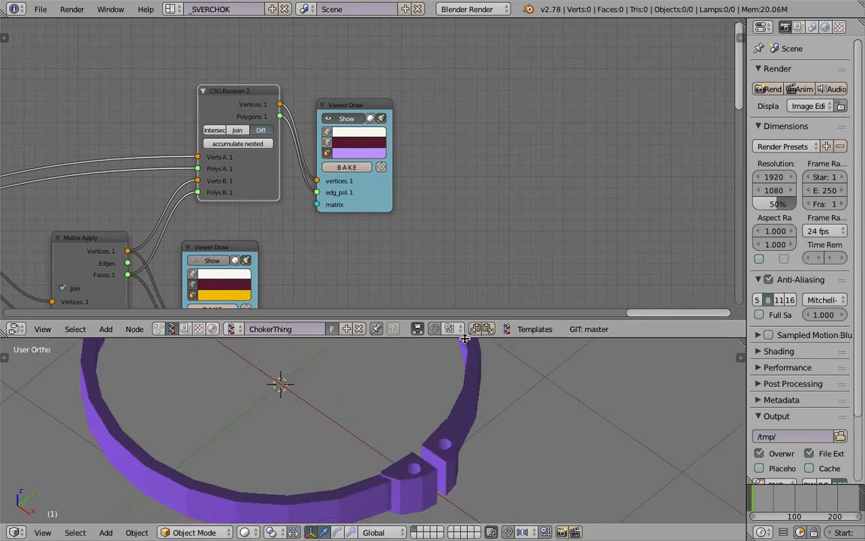
{"action": "left_click_drag", "start_coordinate": [465, 337], "coordinate": [465, 202]}
{"action": "scroll", "coordinate": [470, 331], "scroll_direction": "down", "scroll_amount": 1}
{"action": "middle_click_drag", "start_coordinate": [427, 346], "coordinate": [473, 455], "text": "shift"}
{"action": "left_click", "coordinate": [491, 338]}
{"action": "key", "text": "ctrl+s"}
{"action": "left_click", "coordinate": [469, 322]}
- Switch to the desktop to check the OpenSCAD screenshot preview, and return to Blender to compare it with the whole choker
{"action": "scroll", "coordinate": [176, 98], "scroll_direction": "down", "scroll_amount": 3}
{"action": "middle_click_drag", "start_coordinate": [176, 98], "coordinate": [502, 114]}
{"action": "middle_click_drag", "start_coordinate": [343, 113], "coordinate": [566, 26]}
{"action": "middle_click_drag", "start_coordinate": [349, 302], "coordinate": [402, 369]}
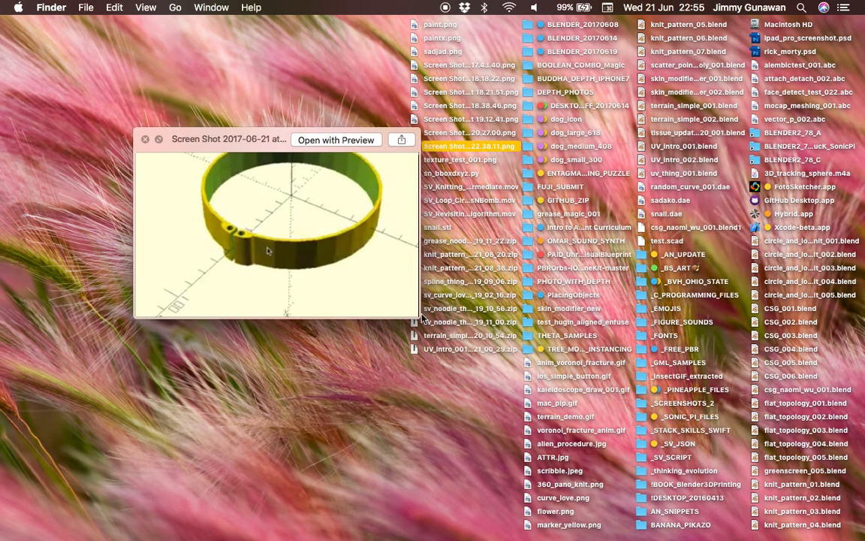
{"action": "left_click_drag", "start_coordinate": [418, 317], "coordinate": [486, 383]}
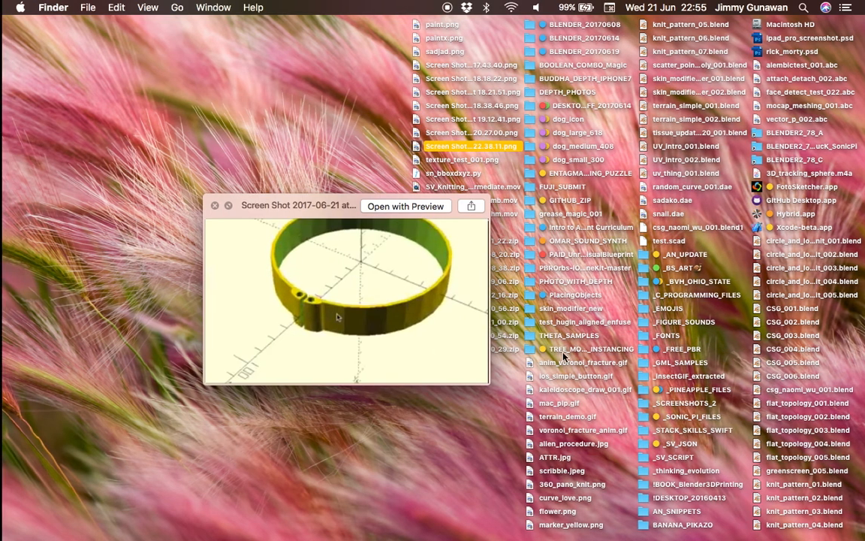
{"action": "key", "text": "ctrl+Right"}
{"action": "middle_click_drag", "start_coordinate": [515, 351], "coordinate": [460, 351]}
{"action": "key", "text": "Home"}
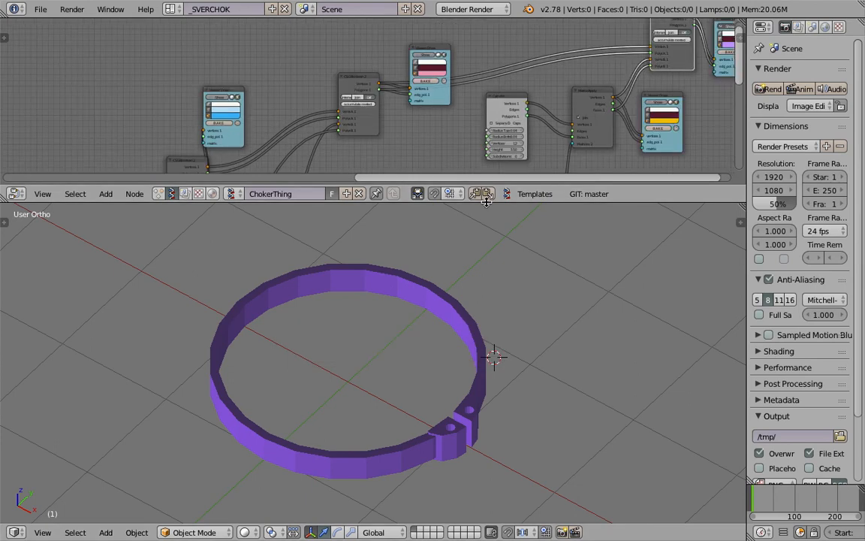
- Make the node editor taller and the Properties editor narrower so that more of the node tree shows
{"action": "left_click_drag", "start_coordinate": [495, 203], "coordinate": [495, 325]}
{"action": "scroll", "coordinate": [421, 222], "scroll_direction": "down", "scroll_amount": 4}
{"action": "middle_click_drag", "start_coordinate": [344, 129], "coordinate": [521, 71]}
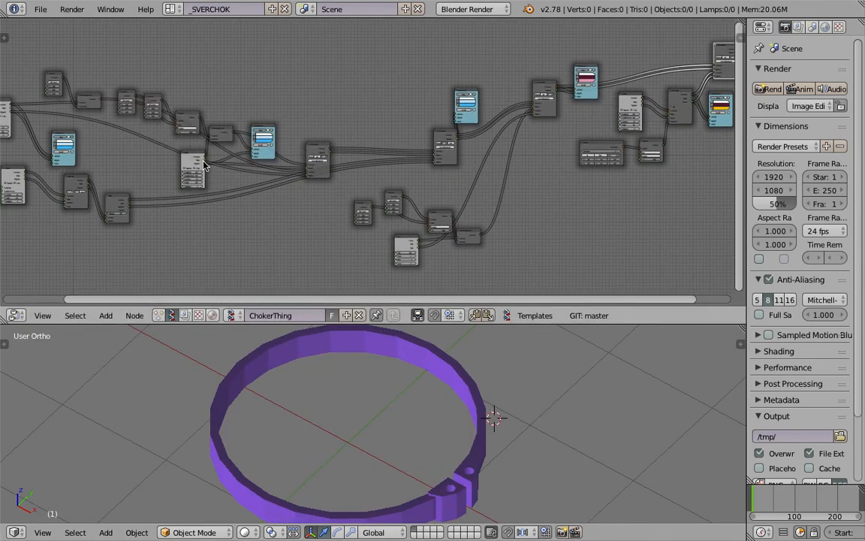
{"action": "middle_click_drag", "start_coordinate": [202, 160], "coordinate": [214, 156]}
{"action": "middle_click_drag", "start_coordinate": [287, 190], "coordinate": [487, 164]}
{"action": "middle_click_drag", "start_coordinate": [440, 186], "coordinate": [285, 196]}
{"action": "middle_click_drag", "start_coordinate": [503, 228], "coordinate": [492, 220]}
{"action": "scroll", "coordinate": [503, 225], "scroll_direction": "down", "scroll_amount": 1}
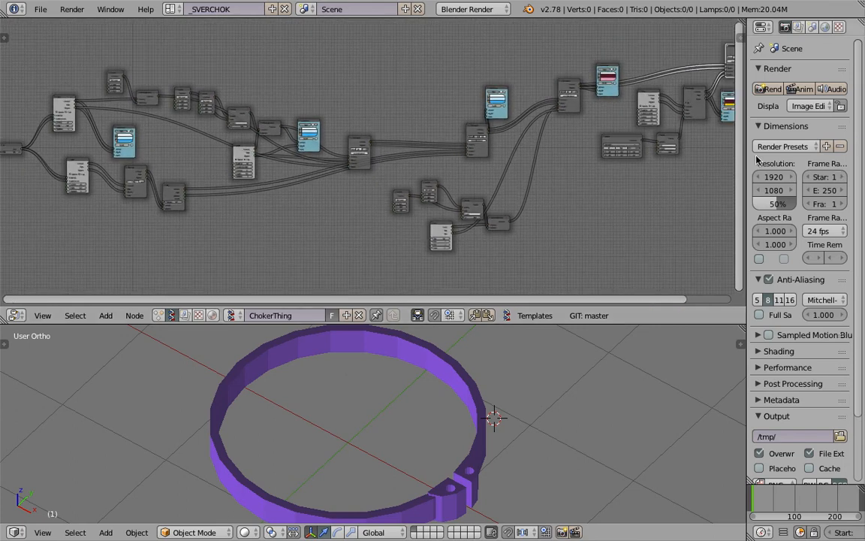
{"action": "left_click_drag", "start_coordinate": [746, 154], "coordinate": [774, 160]}
{"action": "scroll", "coordinate": [519, 398], "scroll_direction": "down", "scroll_amount": 1}
- Review the node chain from the final boolean back to the float node and first cylinders
{"action": "middle_click_drag", "start_coordinate": [505, 402], "coordinate": [525, 404]}
{"action": "middle_click_drag", "start_coordinate": [584, 127], "coordinate": [541, 118]}
{"action": "middle_click_drag", "start_coordinate": [573, 163], "coordinate": [272, 206]}
{"action": "scroll", "coordinate": [541, 179], "scroll_direction": "up", "scroll_amount": 2}
{"action": "scroll", "coordinate": [398, 159], "scroll_direction": "up", "scroll_amount": 5}
{"action": "scroll", "coordinate": [398, 155], "scroll_direction": "up", "scroll_amount": 2}
{"action": "middle_click_drag", "start_coordinate": [375, 150], "coordinate": [642, 175]}
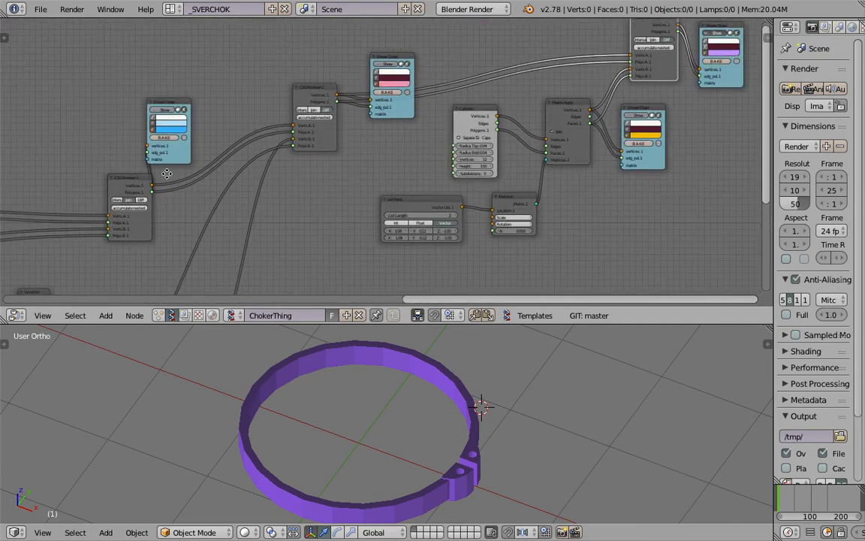
{"action": "middle_click_drag", "start_coordinate": [164, 173], "coordinate": [516, 150]}
{"action": "middle_click_drag", "start_coordinate": [117, 215], "coordinate": [442, 161]}
{"action": "middle_click_drag", "start_coordinate": [365, 170], "coordinate": [518, 197]}
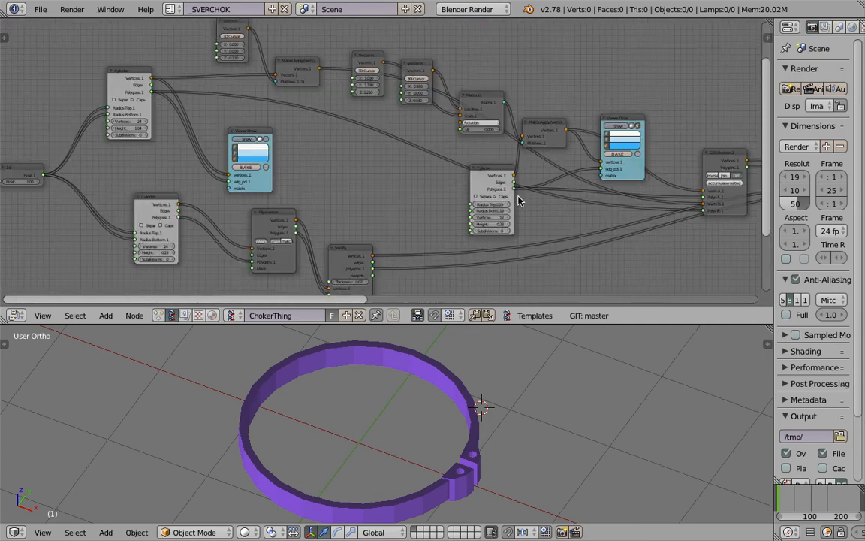
{"action": "middle_click_drag", "start_coordinate": [421, 410], "coordinate": [529, 449]}
{"action": "middle_click_drag", "start_coordinate": [317, 196], "coordinate": [666, 169]}
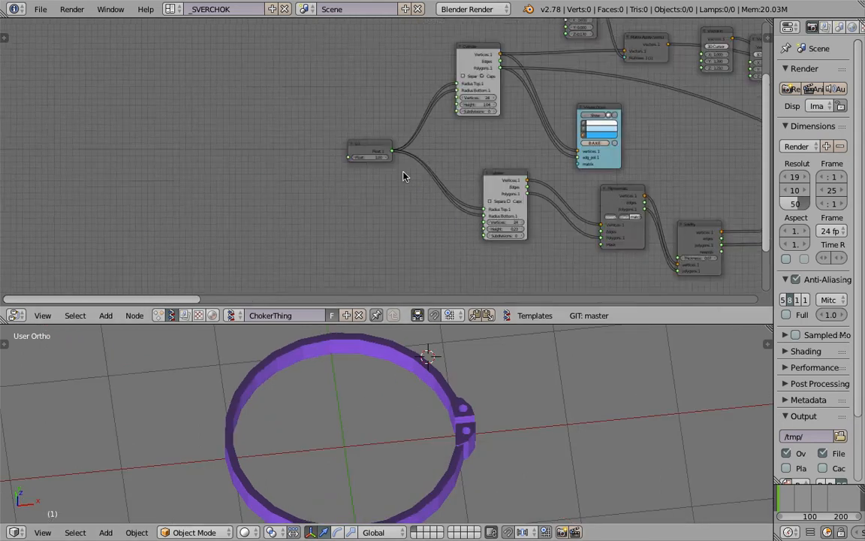
- Try the Solidify node's thickness at 0.34, 0.10 and 0.05
{"action": "scroll", "coordinate": [398, 172], "scroll_direction": "up", "scroll_amount": 3}
{"action": "scroll", "coordinate": [372, 164], "scroll_direction": "up", "scroll_amount": 4}
{"action": "middle_click_drag", "start_coordinate": [740, 259], "coordinate": [357, 141]}
{"action": "middle_click_drag", "start_coordinate": [452, 141], "coordinate": [369, 123]}
{"action": "middle_click_drag", "start_coordinate": [586, 244], "coordinate": [525, 197]}
{"action": "scroll", "coordinate": [526, 197], "scroll_direction": "up", "scroll_amount": 2}
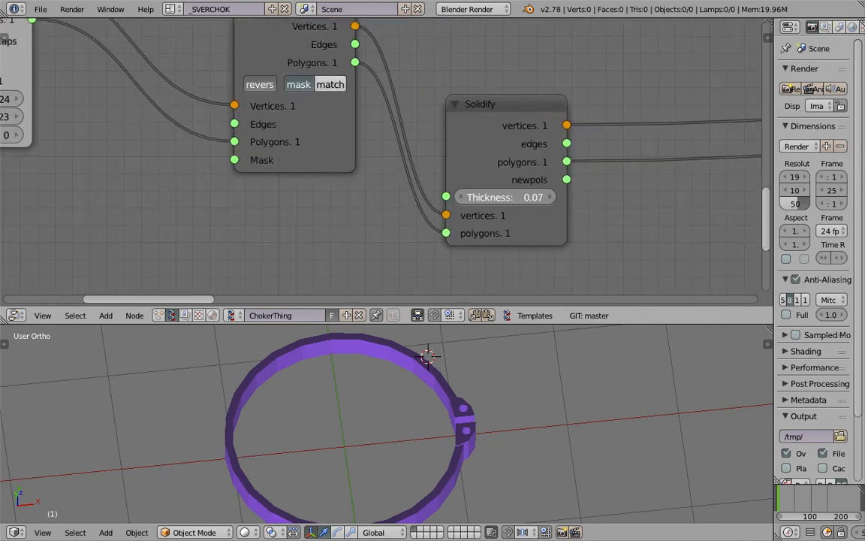
{"action": "left_click_drag", "start_coordinate": [515, 197], "coordinate": [525, 201]}
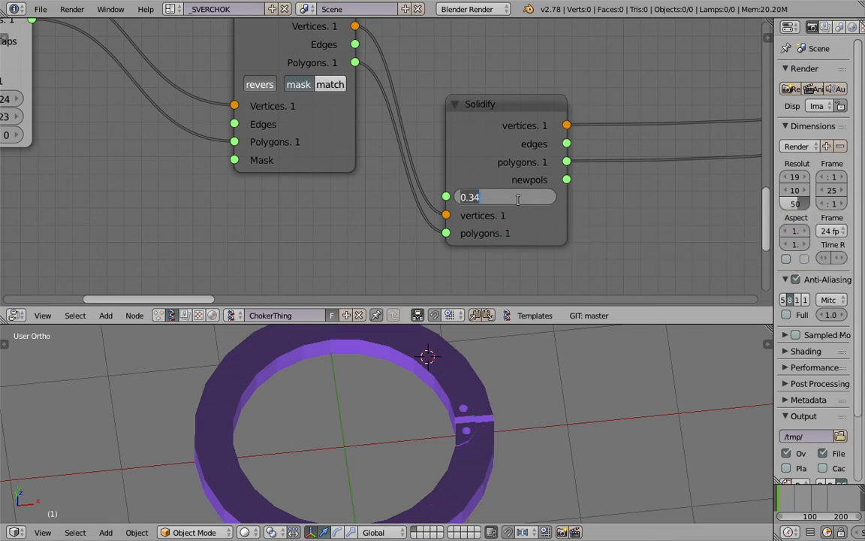
{"action": "key", "text": "Return"}
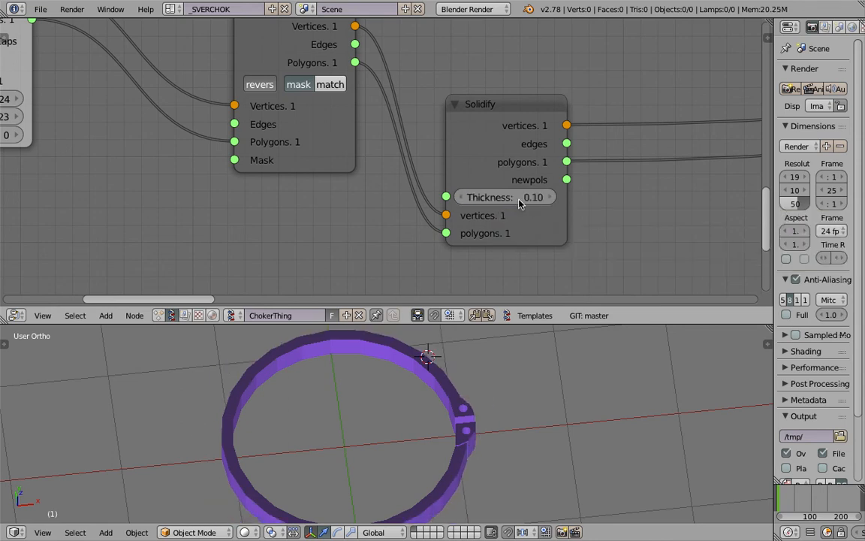
{"action": "left_click", "coordinate": [527, 198]}
{"action": "type", "text": "0.05"}
{"action": "key", "text": "Return"}
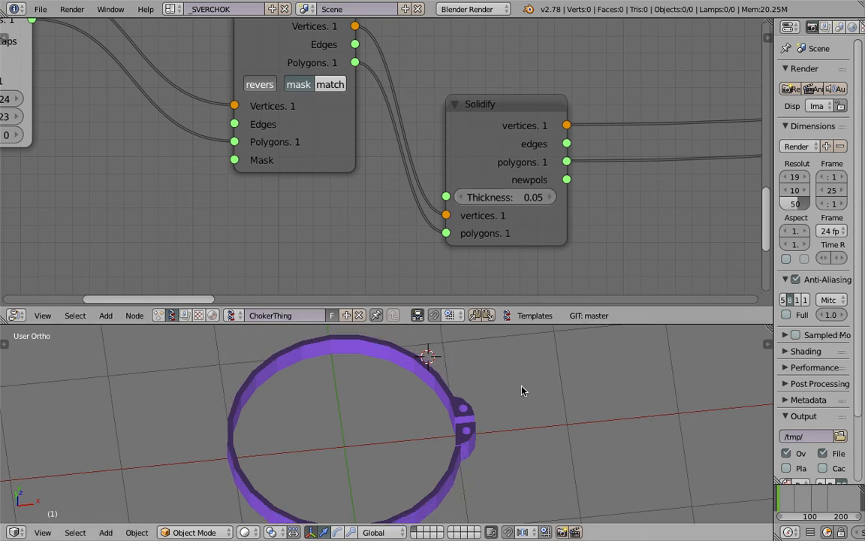
- Set the Solidify node's thickness to 0.10 and save the file
{"action": "middle_click_drag", "start_coordinate": [470, 347], "coordinate": [487, 396]}
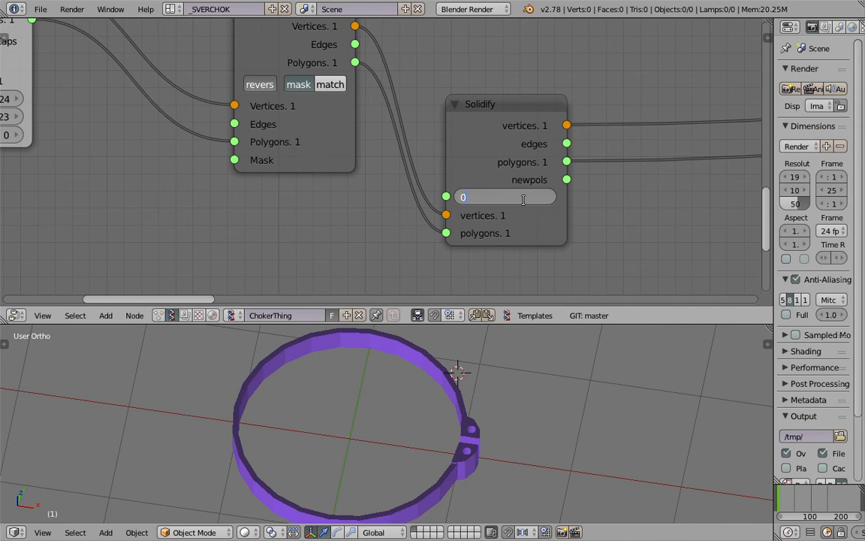
{"action": "key", "text": "Return"}
{"action": "middle_click_drag", "start_coordinate": [526, 387], "coordinate": [461, 405]}
{"action": "scroll", "coordinate": [554, 417], "scroll_direction": "up", "scroll_amount": 4}
{"action": "key", "text": "ctrl+s"}
{"action": "left_click", "coordinate": [525, 406]}
{"action": "scroll", "coordinate": [404, 122], "scroll_direction": "down", "scroll_amount": 3}
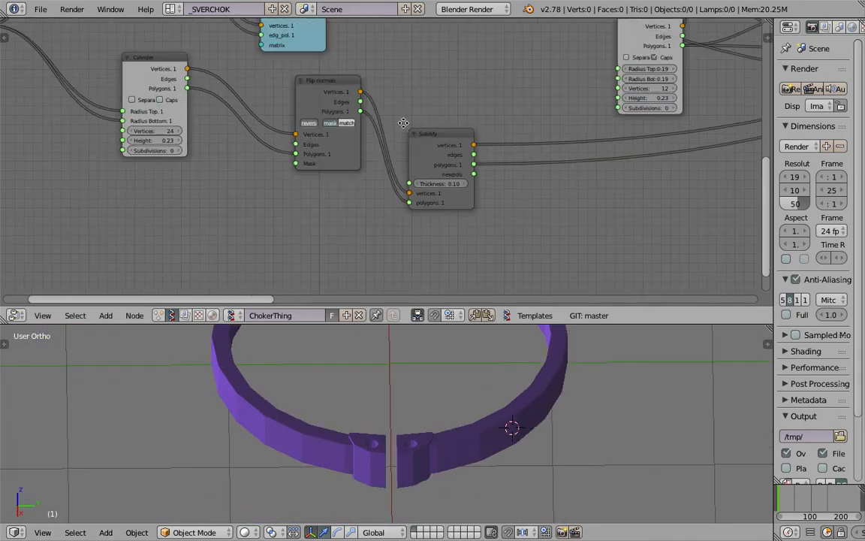
- Examine the settings of the first Cylinder node fed by the float value
{"action": "middle_click_drag", "start_coordinate": [404, 122], "coordinate": [234, 336]}
{"action": "scroll", "coordinate": [299, 91], "scroll_direction": "up", "scroll_amount": 3}
{"action": "middle_click_drag", "start_coordinate": [299, 91], "coordinate": [474, 228]}
{"action": "middle_click_drag", "start_coordinate": [371, 204], "coordinate": [661, 154]}
{"action": "scroll", "coordinate": [356, 170], "scroll_direction": "down", "scroll_amount": 2}
{"action": "scroll", "coordinate": [355, 170], "scroll_direction": "up", "scroll_amount": 1}
{"action": "left_click", "coordinate": [300, 149]}
{"action": "middle_click_drag", "start_coordinate": [305, 174], "coordinate": [361, 112]}
{"action": "scroll", "coordinate": [361, 112], "scroll_direction": "up", "scroll_amount": 1}
{"action": "scroll", "coordinate": [365, 160], "scroll_direction": "up", "scroll_amount": 2}
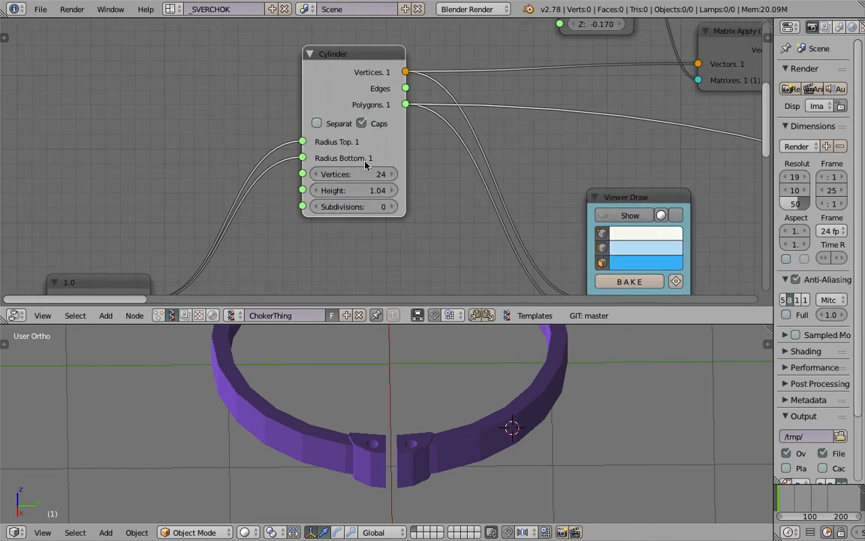
{"action": "scroll", "coordinate": [370, 193], "scroll_direction": "up", "scroll_amount": 1}
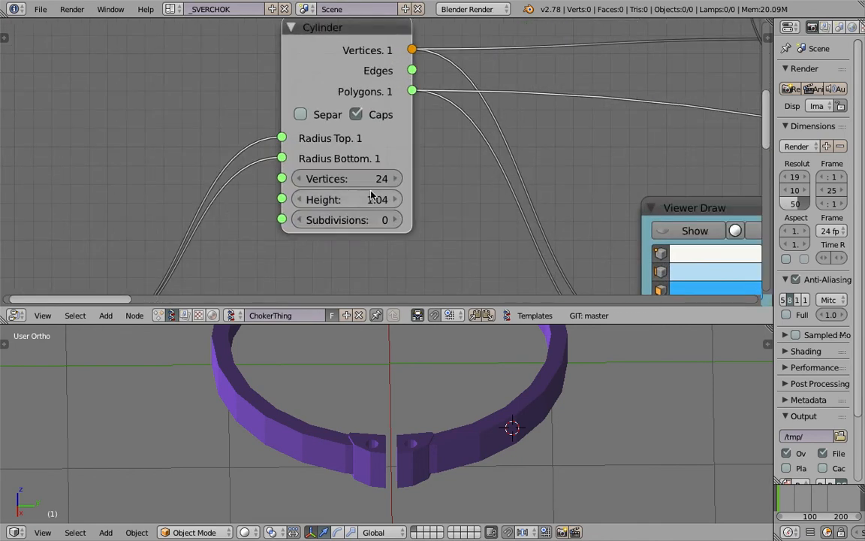
- Reposition the two Cylinder nodes fed by the float value and join the lower one into a frame
{"action": "scroll", "coordinate": [368, 179], "scroll_direction": "down", "scroll_amount": 5}
{"action": "middle_click_drag", "start_coordinate": [378, 186], "coordinate": [195, 184]}
{"action": "scroll", "coordinate": [280, 163], "scroll_direction": "down", "scroll_amount": 2}
{"action": "left_click_drag", "start_coordinate": [311, 70], "coordinate": [313, 108]}
{"action": "left_click_drag", "start_coordinate": [342, 216], "coordinate": [293, 213]}
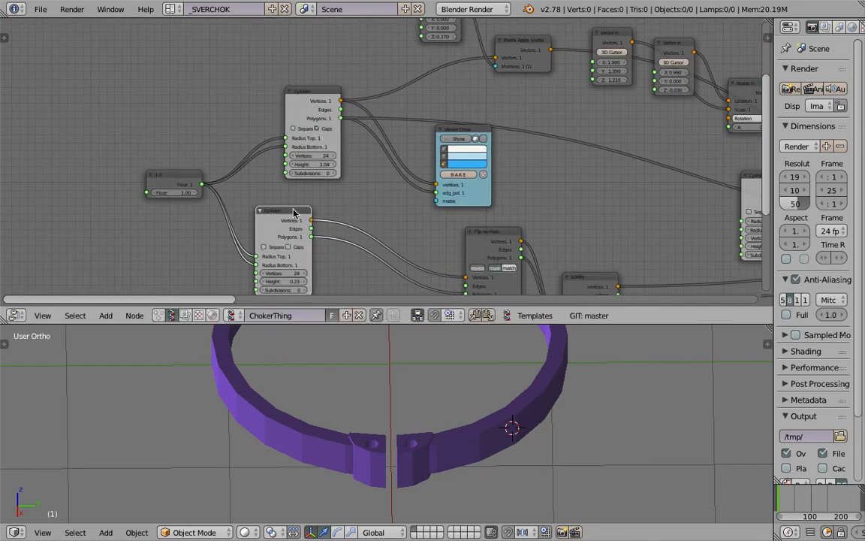
{"action": "key", "text": "ctrl+j"}
- Set the clasp Cylinder's top and bottom radius to 0.22 and save the file
{"action": "scroll", "coordinate": [367, 207], "scroll_direction": "down", "scroll_amount": 2}
{"action": "middle_click_drag", "start_coordinate": [550, 201], "coordinate": [331, 236]}
{"action": "middle_click_drag", "start_coordinate": [459, 187], "coordinate": [345, 150]}
{"action": "scroll", "coordinate": [347, 154], "scroll_direction": "up", "scroll_amount": 4}
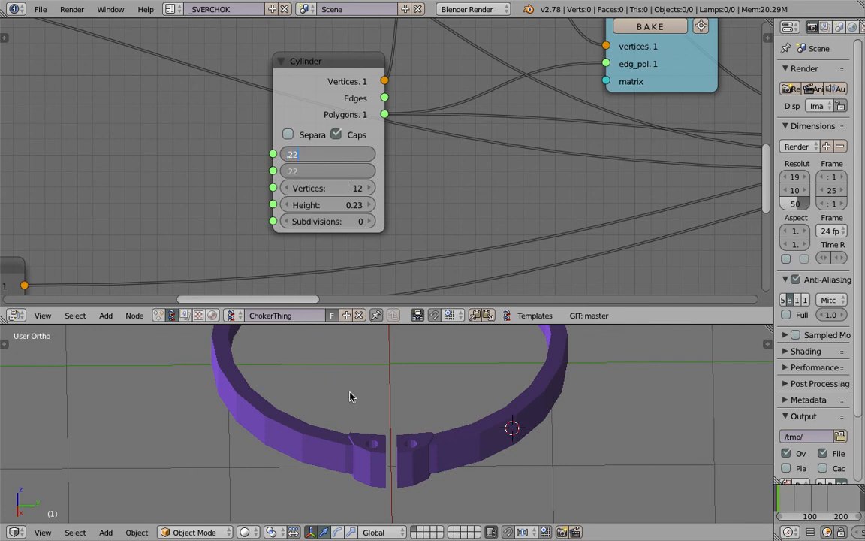
{"action": "middle_click_drag", "start_coordinate": [403, 467], "coordinate": [448, 412]}
{"action": "key", "text": "ctrl+s"}
{"action": "left_click", "coordinate": [449, 410]}
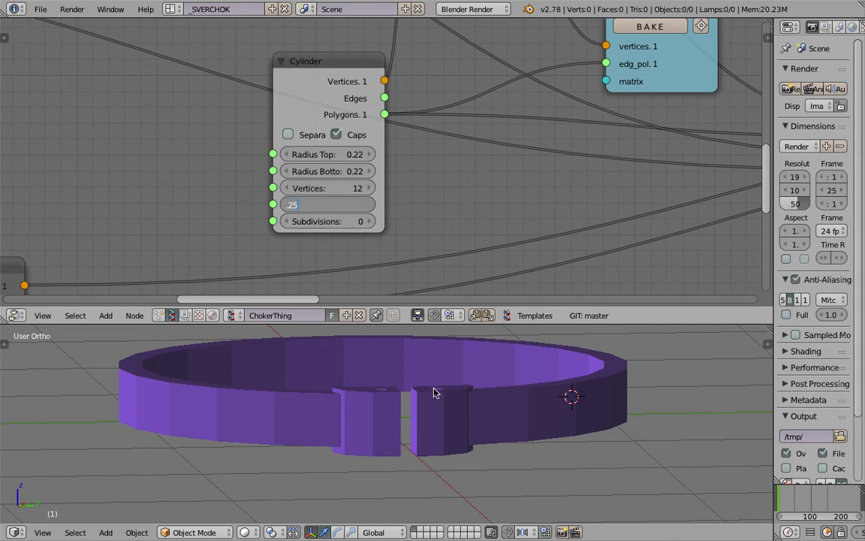
- Try the clasp Cylinder's height at 0.25, 0.5 and 0.3
{"action": "key", "text": "Return"}
{"action": "middle_click_drag", "start_coordinate": [434, 392], "coordinate": [436, 391]}
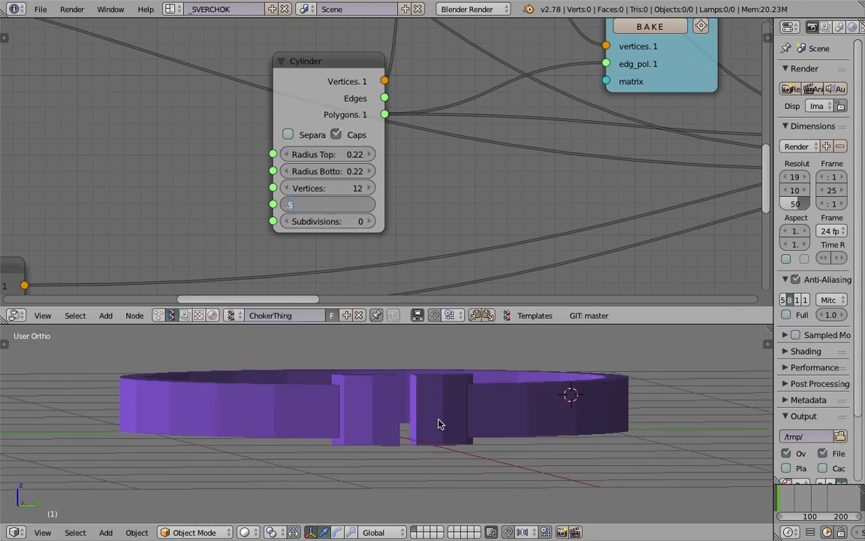
{"action": "key", "text": "Return"}
{"action": "middle_click_drag", "start_coordinate": [454, 418], "coordinate": [398, 410]}
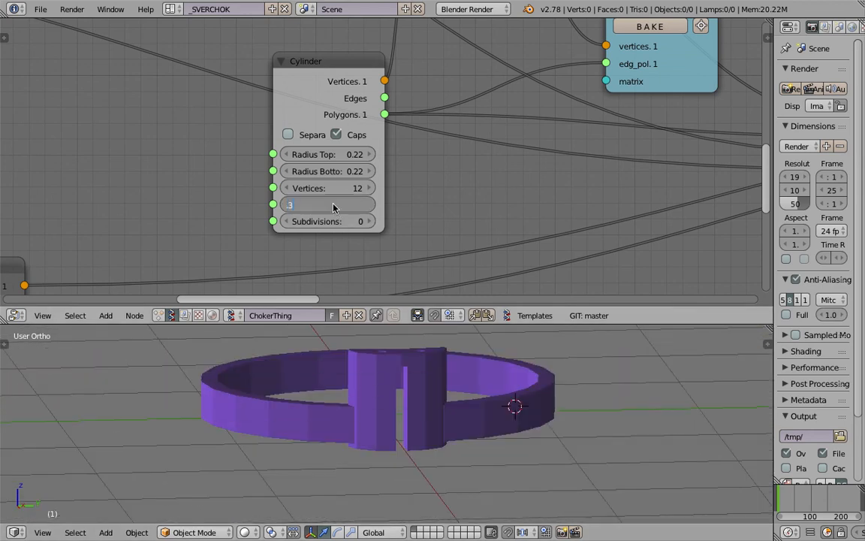
{"action": "key", "text": "Return"}
{"action": "middle_click_drag", "start_coordinate": [481, 400], "coordinate": [537, 401]}
{"action": "key", "text": "ctrl+s"}
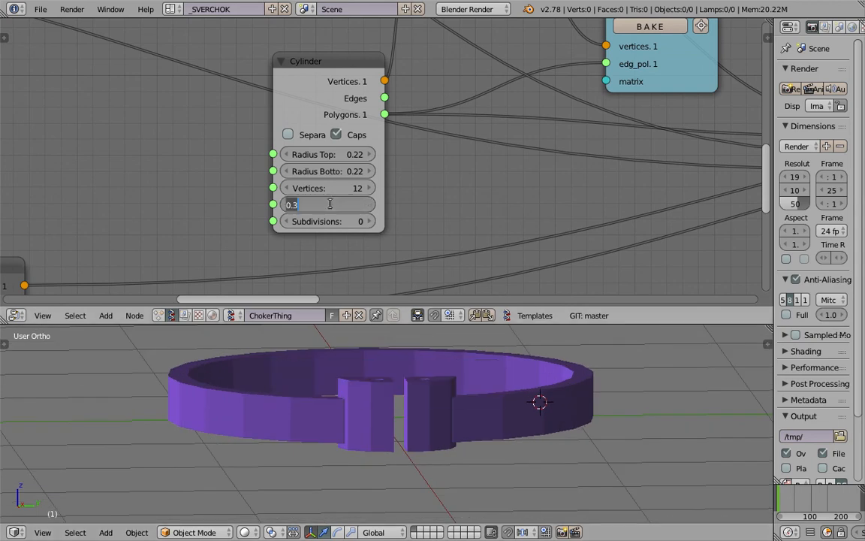
- Set the clasp Cylinder's height to 0.25, check the choker from several angles, and save the file
{"action": "middle_click_drag", "start_coordinate": [398, 351], "coordinate": [403, 415]}
{"action": "key", "text": "ctrl+s"}
{"action": "left_click", "coordinate": [432, 351]}
{"action": "key", "text": "ctrl+s"}
{"action": "left_click", "coordinate": [403, 415]}
{"action": "scroll", "coordinate": [410, 415], "scroll_direction": "down", "scroll_amount": 3}
{"action": "middle_click_drag", "start_coordinate": [465, 413], "coordinate": [406, 413]}
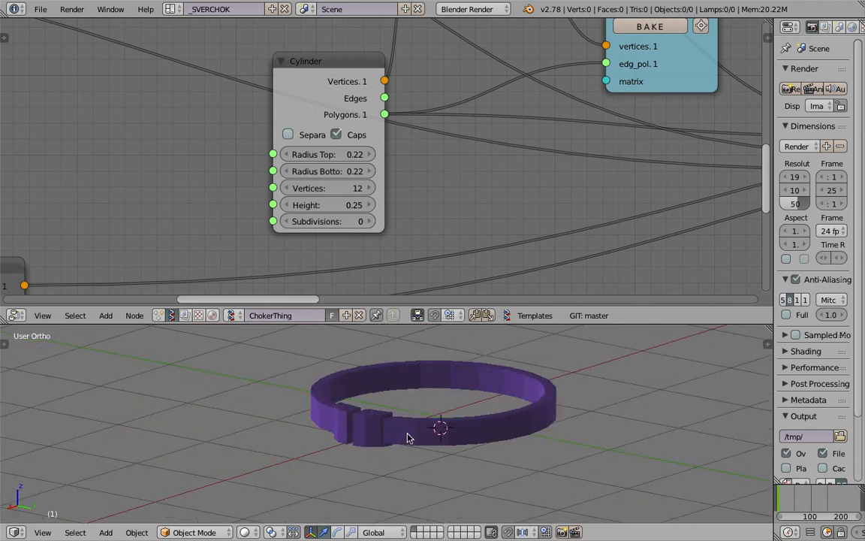
{"action": "middle_click_drag", "start_coordinate": [507, 435], "coordinate": [482, 440]}
{"action": "middle_click_drag", "start_coordinate": [556, 430], "coordinate": [459, 446]}
{"action": "scroll", "coordinate": [540, 404], "scroll_direction": "down", "scroll_amount": 3}
{"action": "key", "text": "ctrl+s"}
{"action": "left_click", "coordinate": [460, 446]}
- Bake the final choker from the purple Viewer Draw and move the baked mesh along the Y axis
{"action": "scroll", "coordinate": [575, 102], "scroll_direction": "down", "scroll_amount": 8}
{"action": "middle_click_drag", "start_coordinate": [687, 155], "coordinate": [242, 184]}
{"action": "middle_click_drag", "start_coordinate": [570, 143], "coordinate": [241, 188]}
{"action": "middle_click_drag", "start_coordinate": [668, 140], "coordinate": [311, 167]}
{"action": "mouse_move", "coordinate": [653, 76]}
{"action": "middle_mouse_down"}
{"action": "mouse_move", "coordinate": [572, 97]}
{"action": "mouse_move", "coordinate": [434, 171]}
{"action": "middle_mouse_up"}
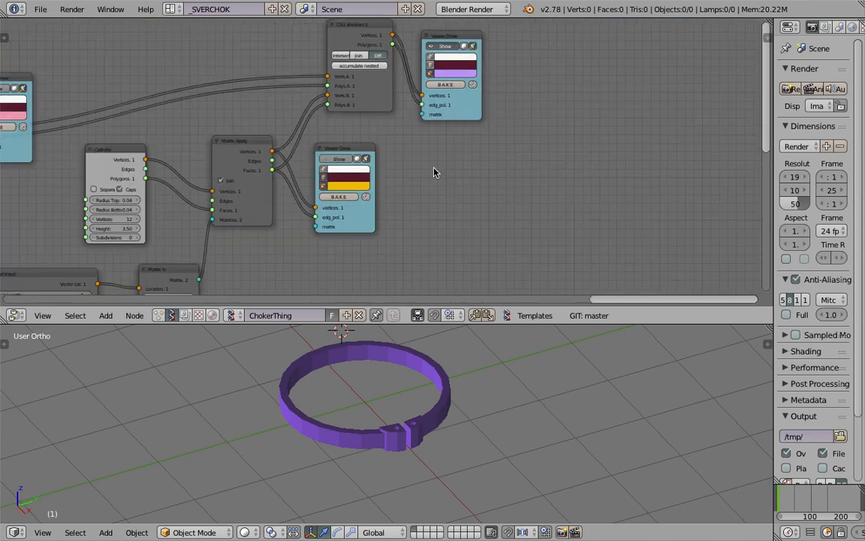
{"action": "right_click", "coordinate": [419, 378]}
{"action": "key", "text": "g"}
{"action": "key", "text": "y"}
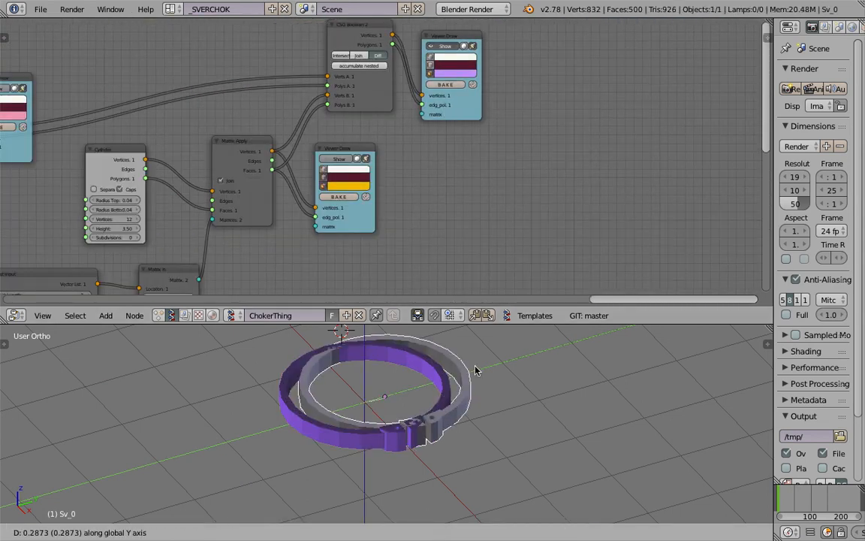
{"action": "left_click", "coordinate": [615, 349]}
- Move the baked choker along Y again so it sits beside the purple preview, and save the file
{"action": "middle_click_drag", "start_coordinate": [588, 362], "coordinate": [429, 407], "text": "shift"}
{"action": "key", "text": "g"}
{"action": "key", "text": "y"}
{"action": "left_click", "coordinate": [514, 403]}
{"action": "key", "text": "ctrl+s"}
{"action": "left_click", "coordinate": [427, 397]}
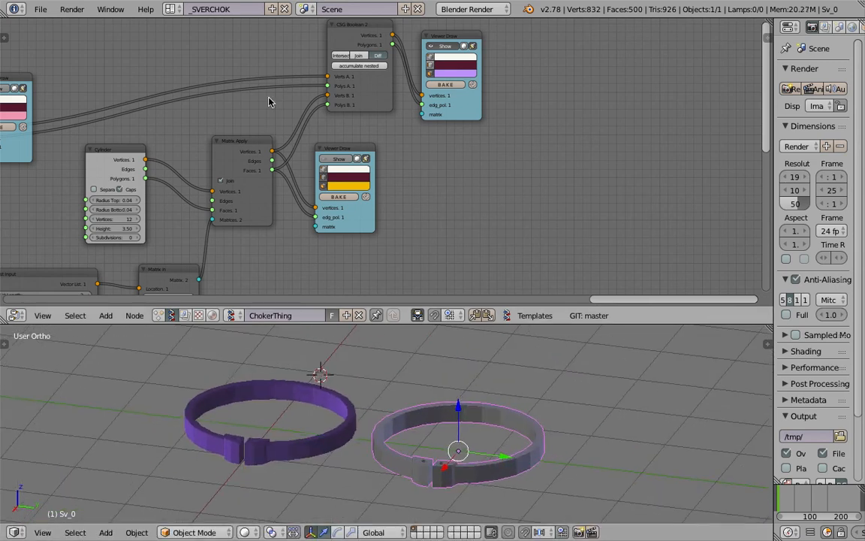
- Review the node tree from its start to the final boolean, view both chokers, and save the file
{"action": "scroll", "coordinate": [263, 98], "scroll_direction": "down", "scroll_amount": 4}
{"action": "scroll", "coordinate": [416, 169], "scroll_direction": "up", "scroll_amount": 2}
{"action": "scroll", "coordinate": [417, 169], "scroll_direction": "down", "scroll_amount": 2}
{"action": "middle_click_drag", "start_coordinate": [308, 217], "coordinate": [523, 169]}
{"action": "scroll", "coordinate": [380, 156], "scroll_direction": "up", "scroll_amount": 2}
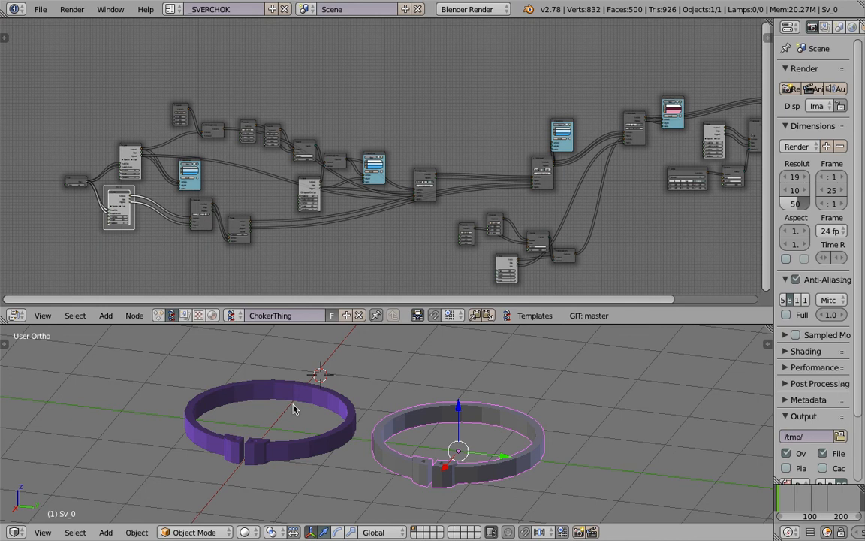
{"action": "middle_click_drag", "start_coordinate": [335, 367], "coordinate": [402, 399]}
{"action": "scroll", "coordinate": [488, 422], "scroll_direction": "down", "scroll_amount": 2}
{"action": "key", "text": "ctrl+s"}
{"action": "left_click", "coordinate": [406, 429]}
{"action": "scroll", "coordinate": [307, 411], "scroll_direction": "up", "scroll_amount": 4}
{"action": "scroll", "coordinate": [428, 401], "scroll_direction": "down", "scroll_amount": 2}
{"action": "middle_click_drag", "start_coordinate": [606, 160], "coordinate": [465, 198]}
{"action": "scroll", "coordinate": [406, 213], "scroll_direction": "up", "scroll_amount": 5}
{"action": "middle_click_drag", "start_coordinate": [476, 358], "coordinate": [518, 411]}
{"action": "key", "text": "ctrl+s"}
{"action": "left_click", "coordinate": [521, 413]}
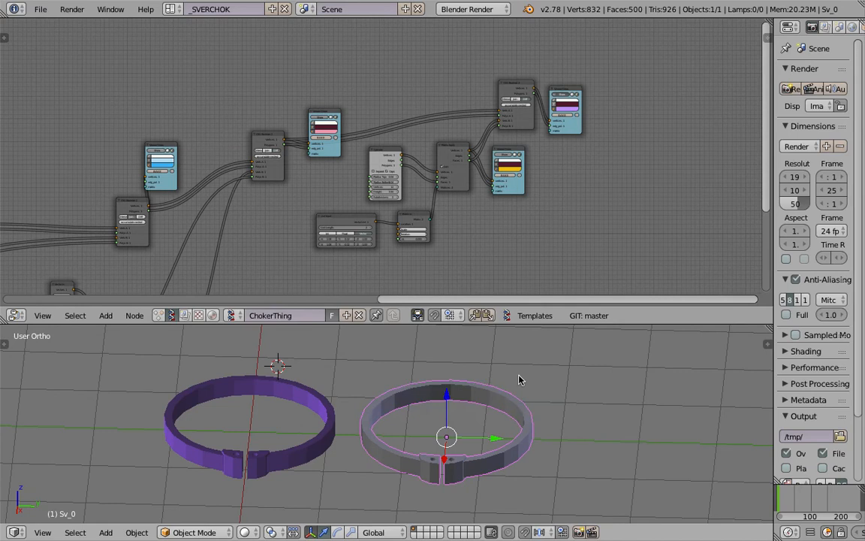
- Compare the baked and preview chokers up close, bring the whole node tree into view, and save the file
{"action": "scroll", "coordinate": [518, 373], "scroll_direction": "up", "scroll_amount": 3}
{"action": "scroll", "coordinate": [518, 372], "scroll_direction": "down", "scroll_amount": 3}
{"action": "middle_click_drag", "start_coordinate": [517, 373], "coordinate": [466, 414]}
{"action": "scroll", "coordinate": [469, 417], "scroll_direction": "up", "scroll_amount": 2}
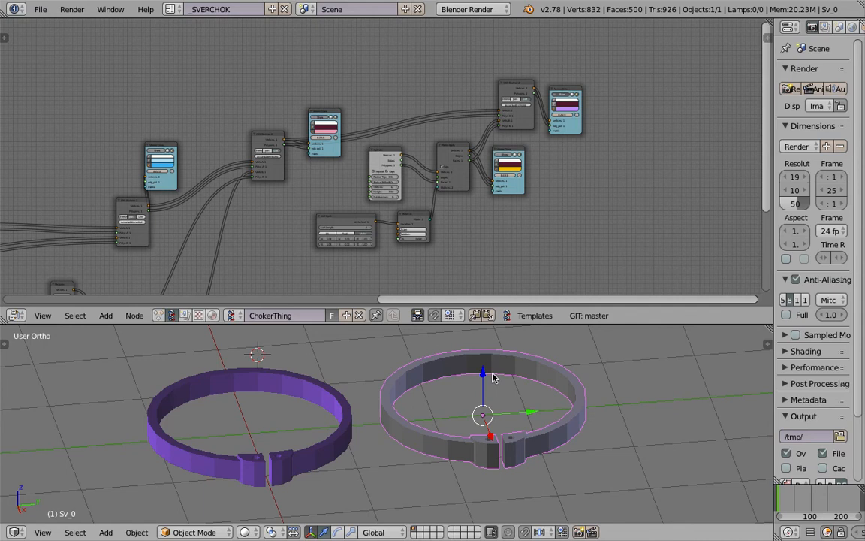
{"action": "middle_click_drag", "start_coordinate": [422, 214], "coordinate": [473, 203]}
{"action": "key", "text": "ctrl+s"}
{"action": "left_click", "coordinate": [473, 205]}
{"action": "scroll", "coordinate": [471, 207], "scroll_direction": "down", "scroll_amount": 3}
{"action": "middle_click_drag", "start_coordinate": [395, 249], "coordinate": [440, 226]}
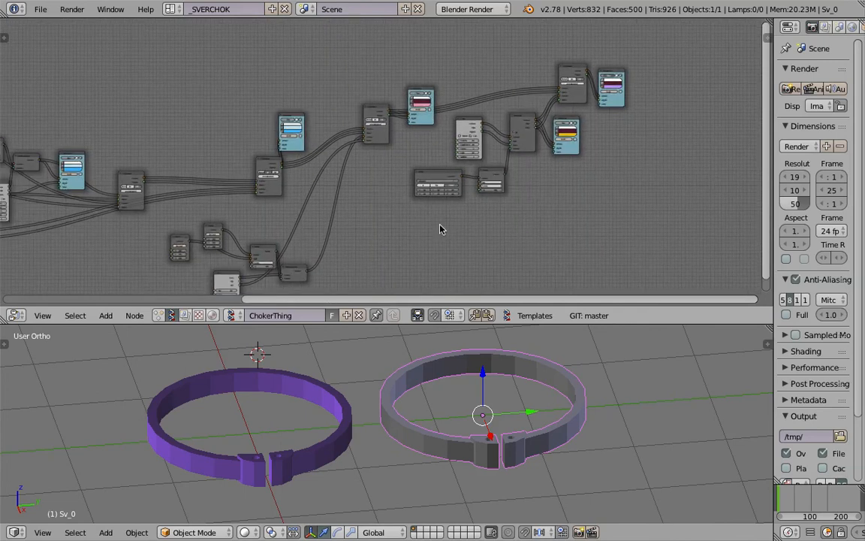
{"action": "middle_click_drag", "start_coordinate": [499, 238], "coordinate": [586, 223]}
{"action": "scroll", "coordinate": [515, 201], "scroll_direction": "down", "scroll_amount": 3}
{"action": "key", "text": "ctrl+s"}
{"action": "left_click", "coordinate": [504, 234]}
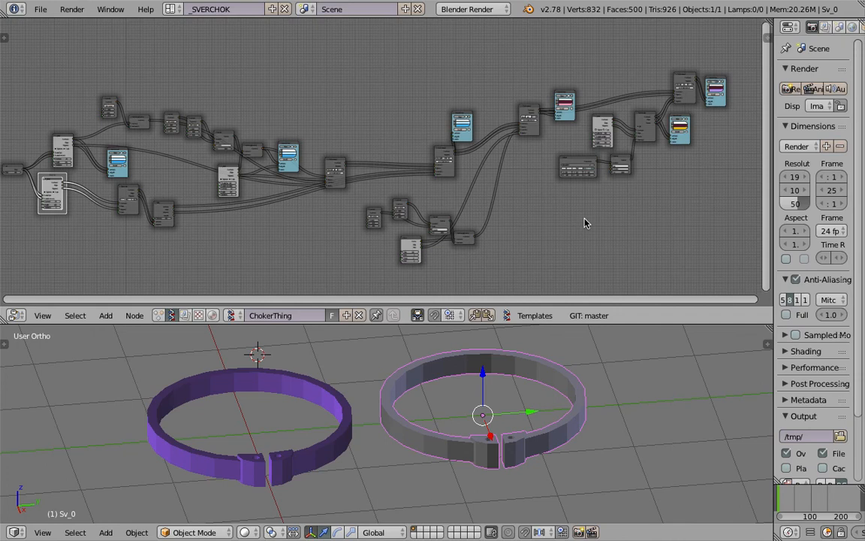
- Shift the Join CSG Boolean 2 node away from its Viewer Draw and get a closer view of it
{"action": "scroll", "coordinate": [394, 154], "scroll_direction": "up", "scroll_amount": 3}
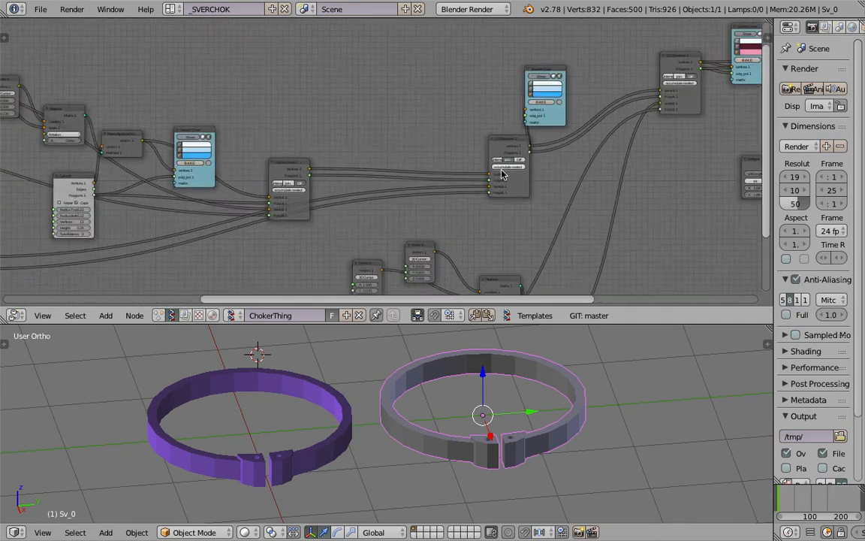
{"action": "scroll", "coordinate": [507, 171], "scroll_direction": "up", "scroll_amount": 2}
{"action": "left_click_drag", "start_coordinate": [526, 141], "coordinate": [483, 140]}
{"action": "middle_click_drag", "start_coordinate": [462, 133], "coordinate": [352, 143]}
{"action": "scroll", "coordinate": [351, 154], "scroll_direction": "up", "scroll_amount": 8}
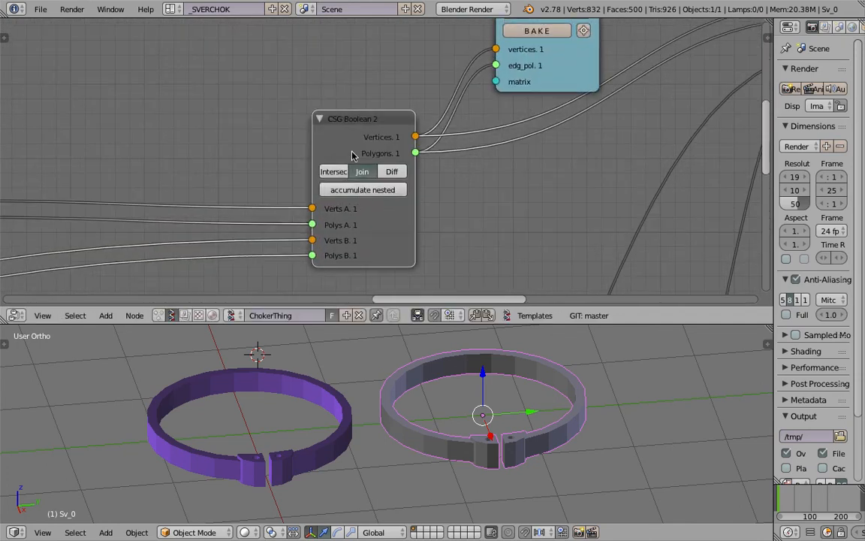
- Show the complete ChokerThing node tree and inspect the purple preview and the baked choker from several angles
{"action": "scroll", "coordinate": [435, 178], "scroll_direction": "down", "scroll_amount": 8}
{"action": "scroll", "coordinate": [467, 183], "scroll_direction": "down", "scroll_amount": 3}
{"action": "middle_click_drag", "start_coordinate": [563, 365], "coordinate": [501, 365]}
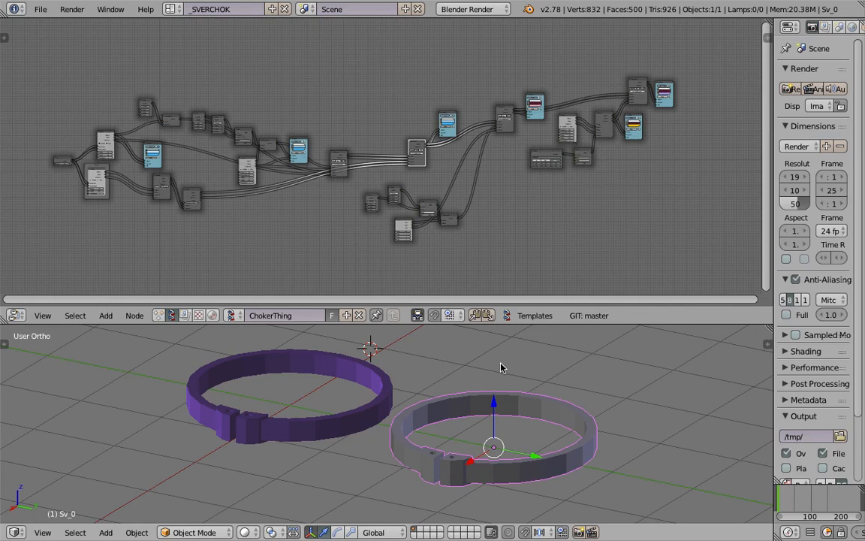
{"action": "middle_click_drag", "start_coordinate": [486, 400], "coordinate": [557, 402]}
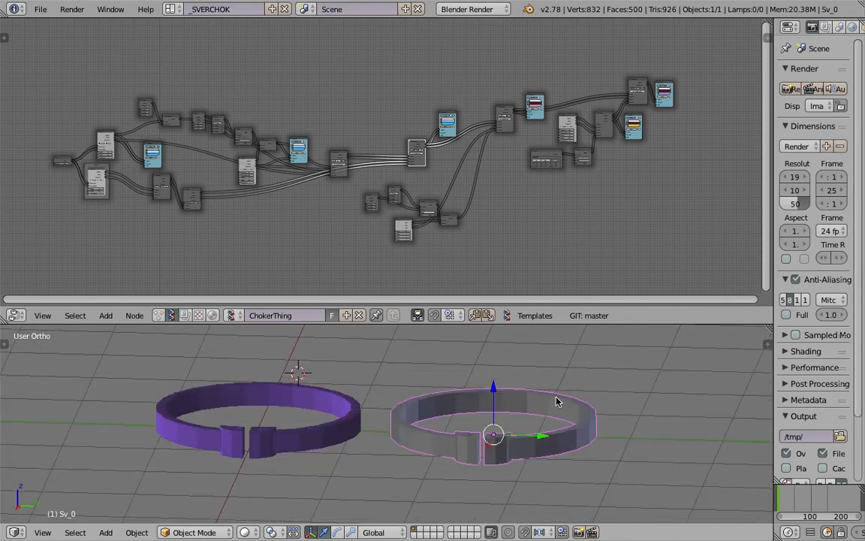
{"action": "middle_click_drag", "start_coordinate": [518, 350], "coordinate": [576, 406]}
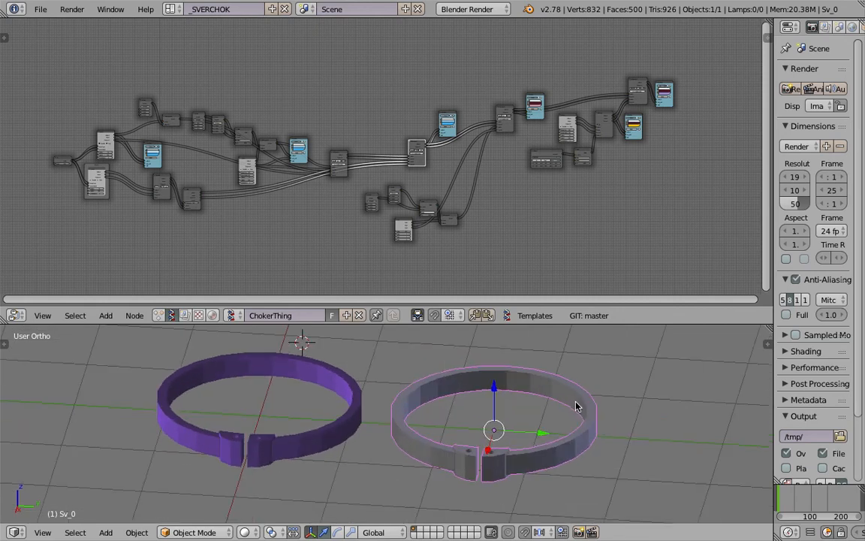